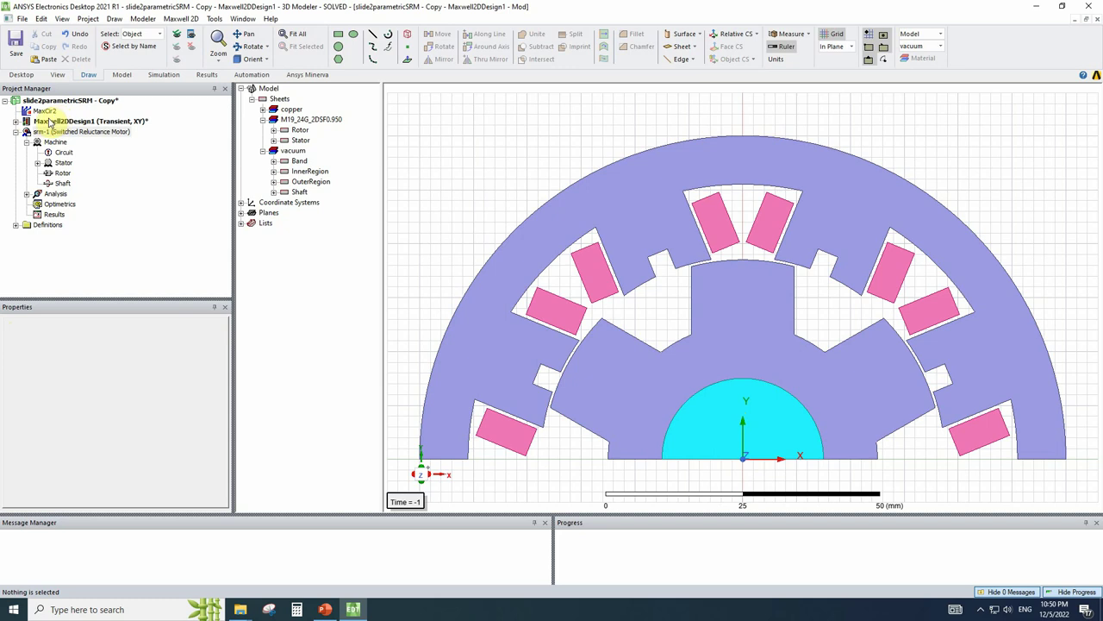
# - Try an st_outer value of 155 mm in Maxwell2DDesign1, check the resized stator, and undo the change
pyautogui.click(52, 122)
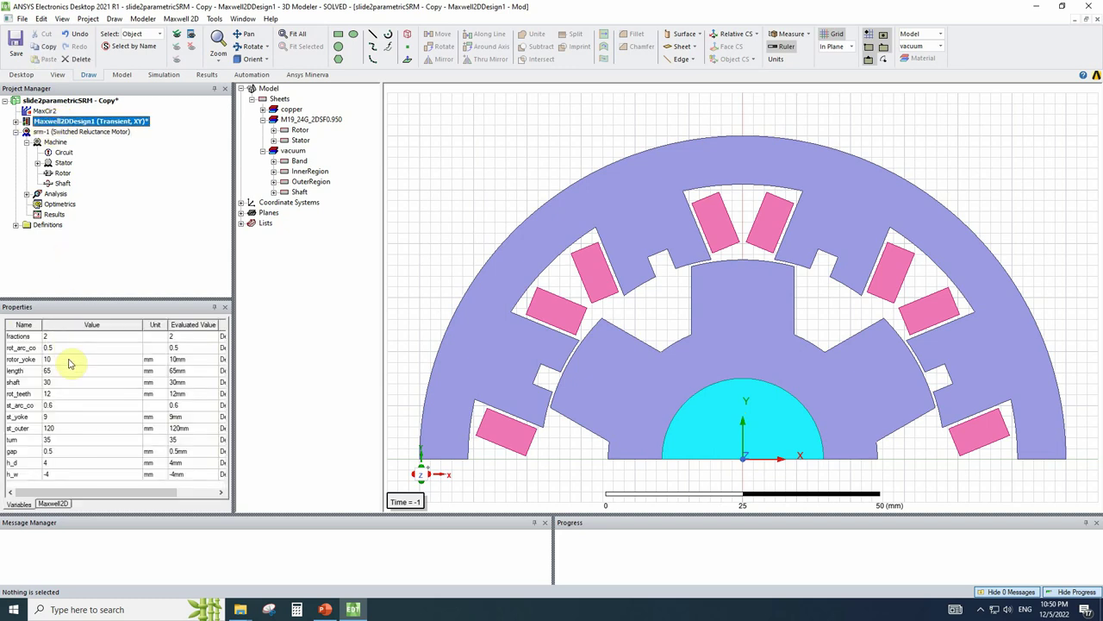
pyautogui.click(57, 429)
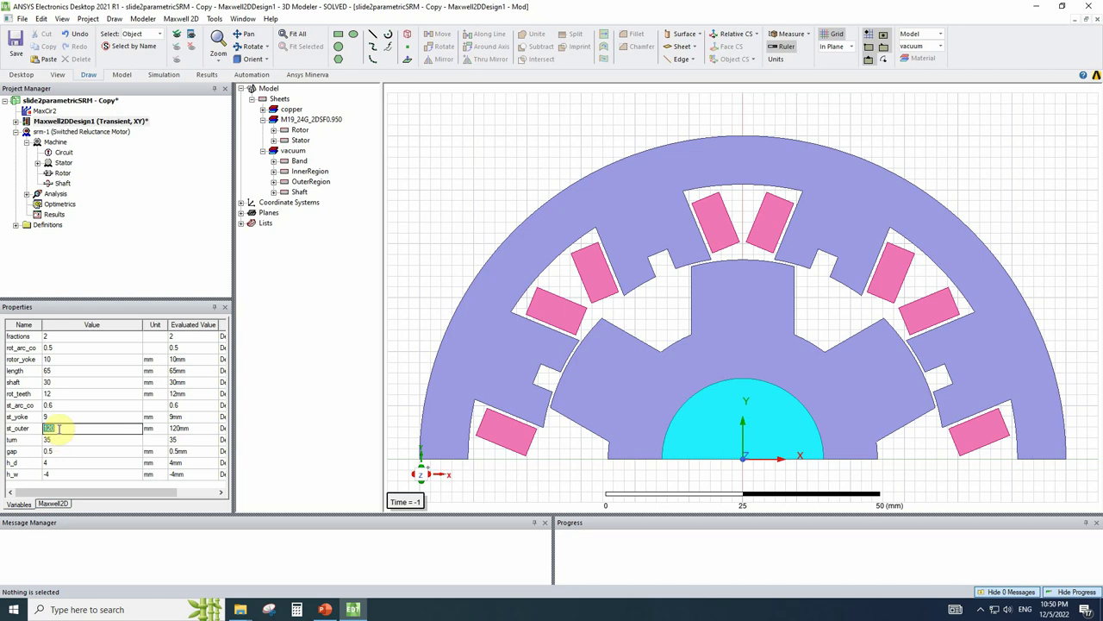
pyautogui.write('155')
pyautogui.click(59, 439)
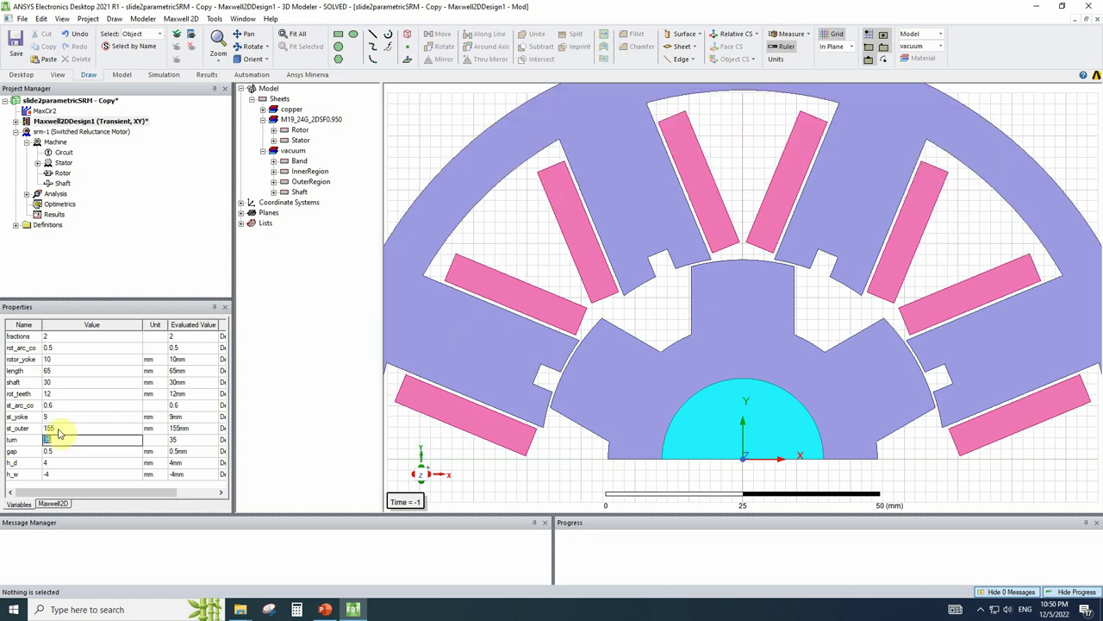
pyautogui.hscroll(2, 59, 434)
pyautogui.scroll(-5, 426, 371)
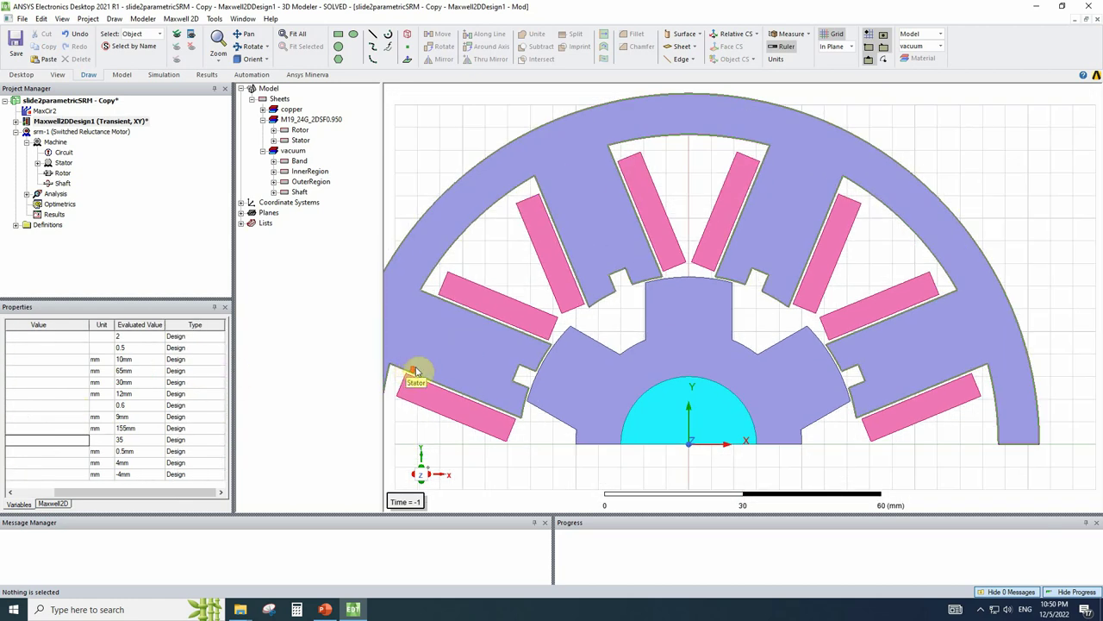
pyautogui.hotkey('ctrl', 'z')
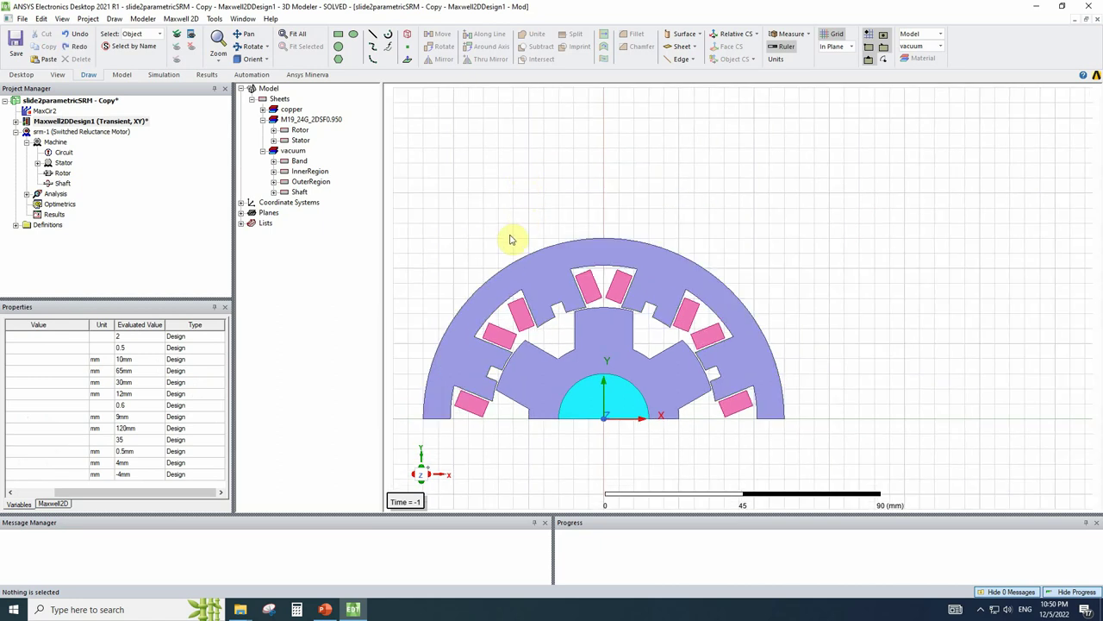
pyautogui.scroll(5, 513, 234)
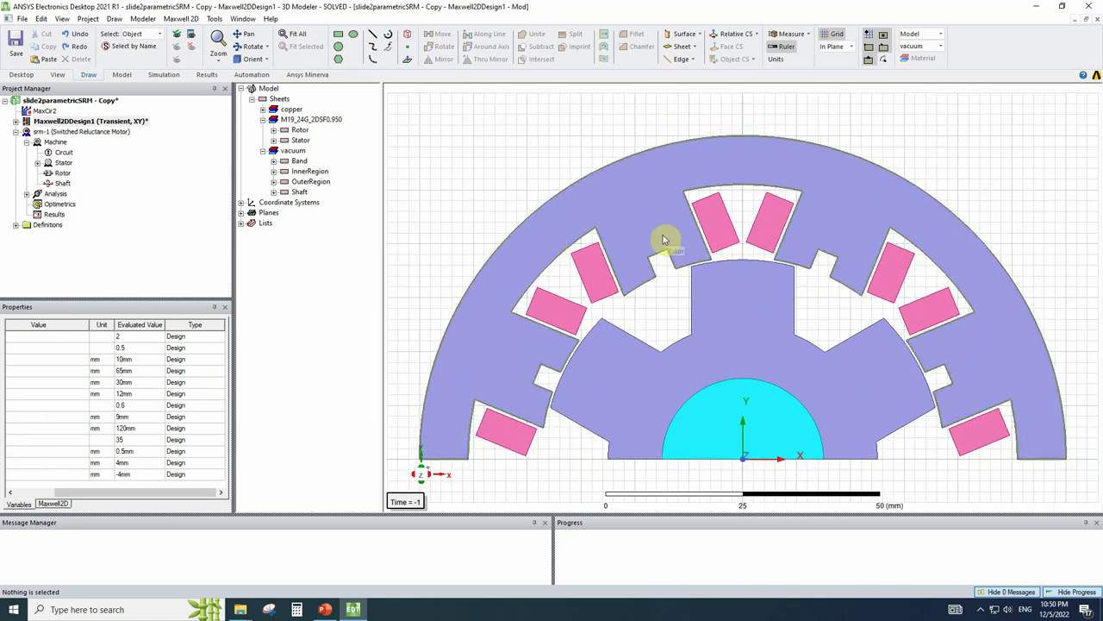
# - Check the motor slide in PowerPoint, return to ANSYS Electronics Desktop, and set Maxwell2DDesign1's h_d variable to 8 mm
pyautogui.moveTo(349, 611)
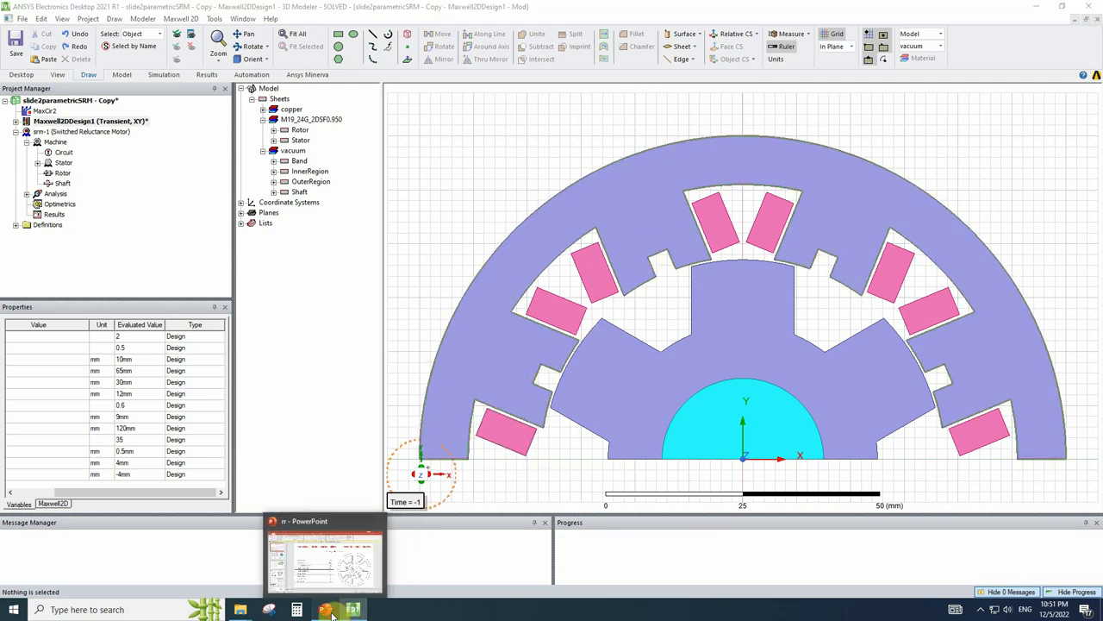
pyautogui.click(332, 612)
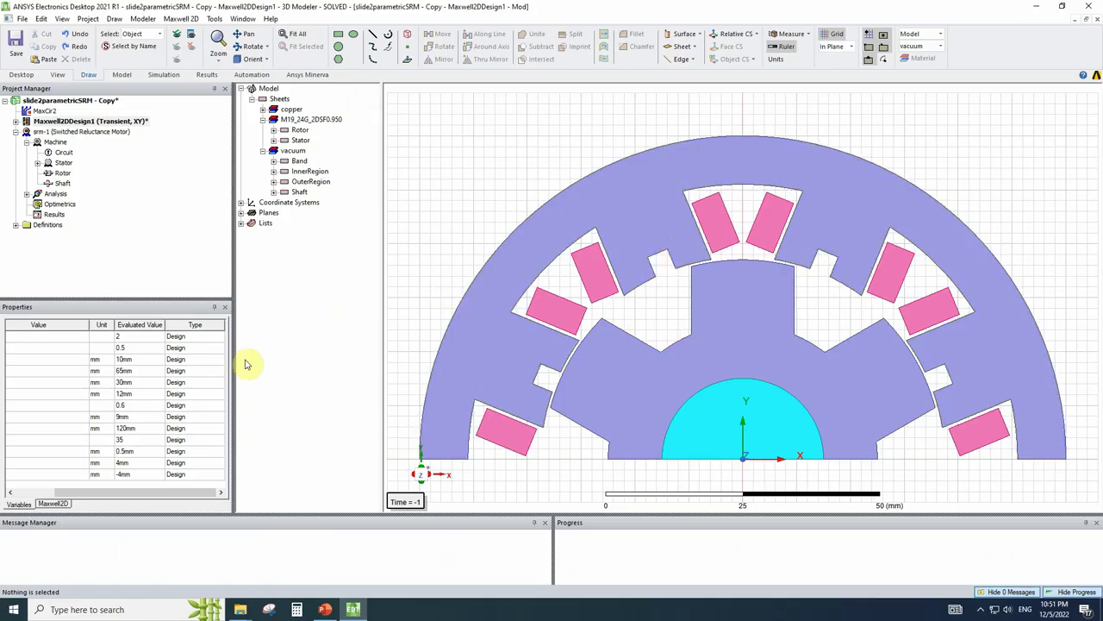
pyautogui.moveTo(92, 500); pyautogui.dragTo(50, 501)
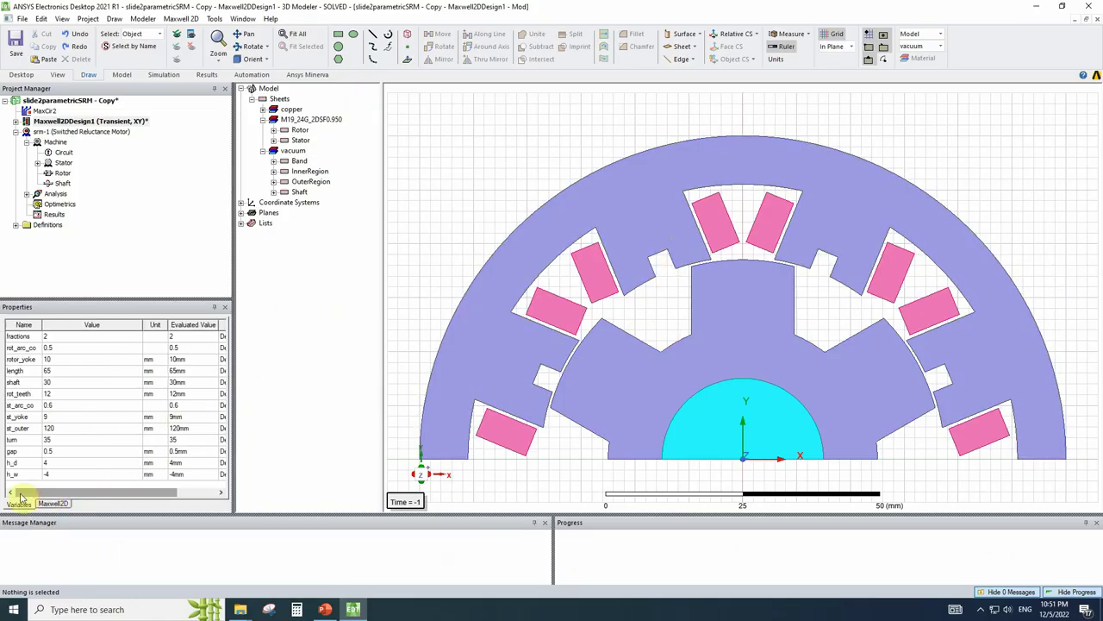
pyautogui.click(52, 467)
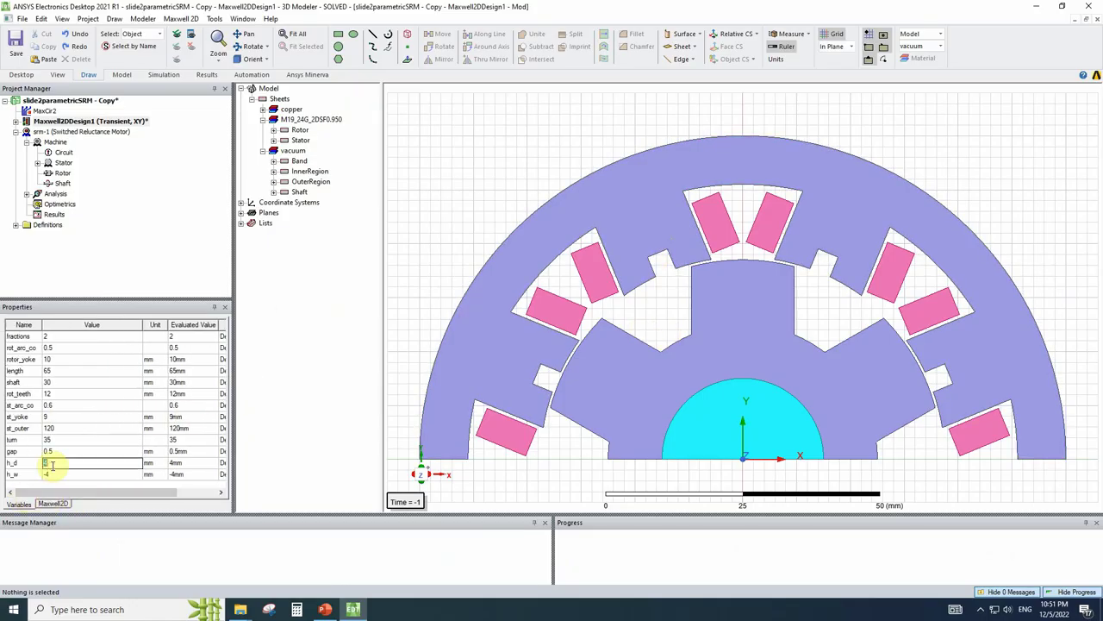
pyautogui.write('8')
pyautogui.click(53, 473)
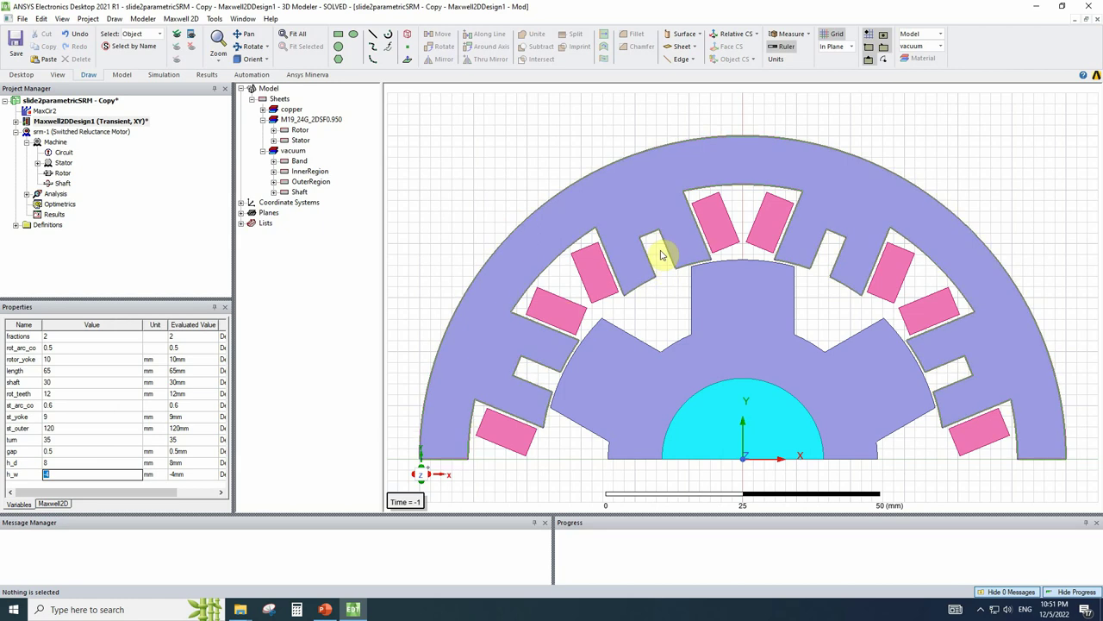
# - Examine the PowerPoint slide with the motor's design parameters and slotted stator tooth sketch, and return to ANSYS Electronics Desktop
pyautogui.moveTo(349, 610)
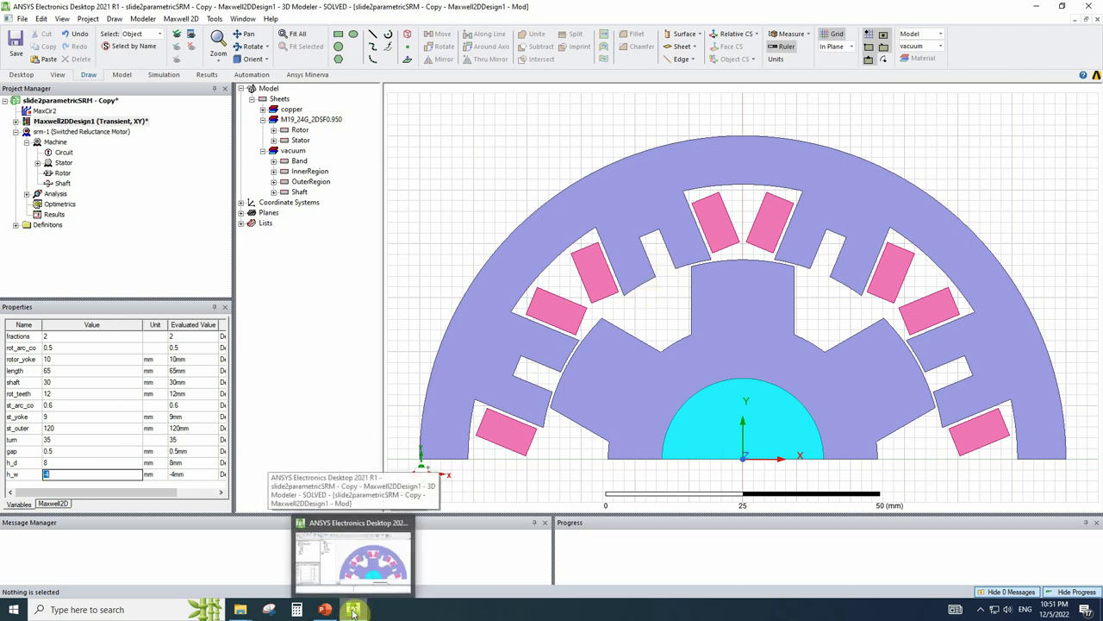
pyautogui.click(352, 610)
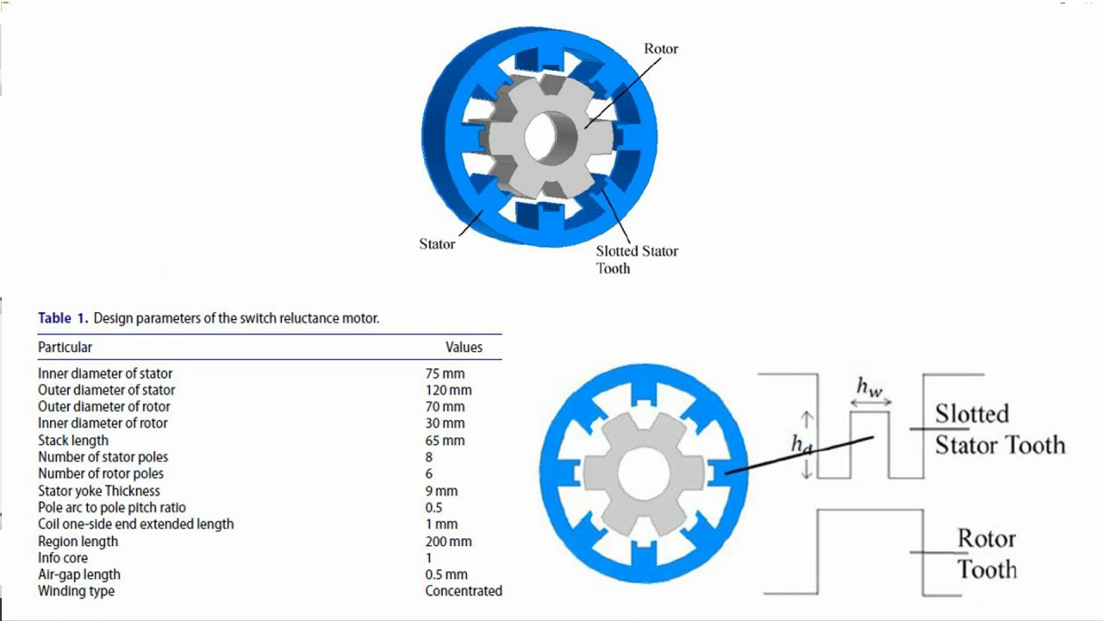
pyautogui.hotkey('alt', 'Tab')
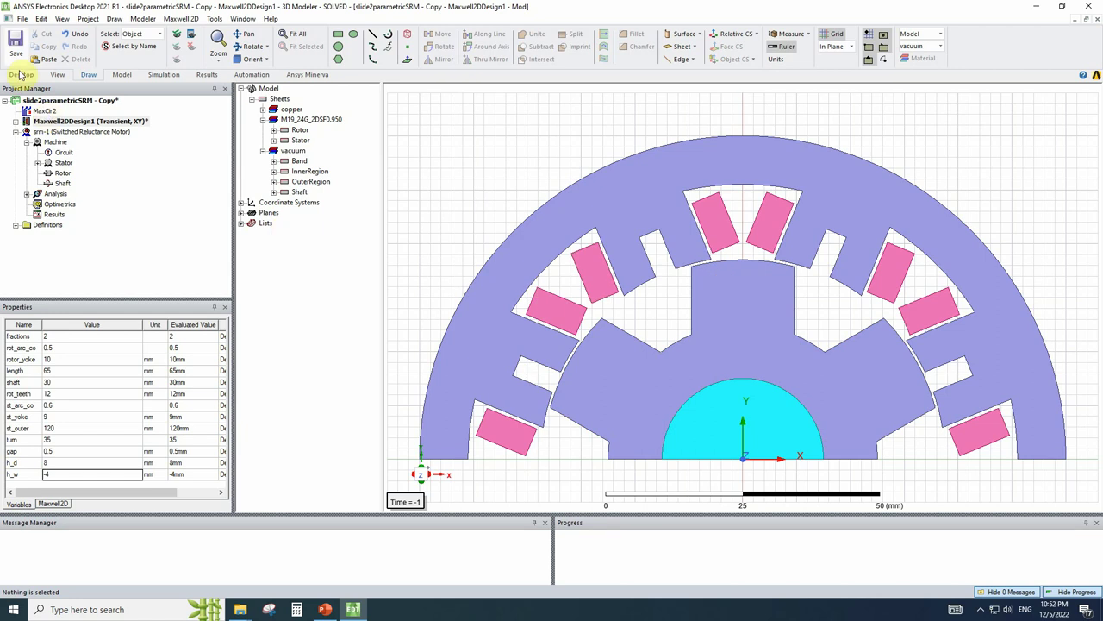
# - Open the srm-1 example project from the srm folder of the RMxprt examples
pyautogui.click(24, 19)
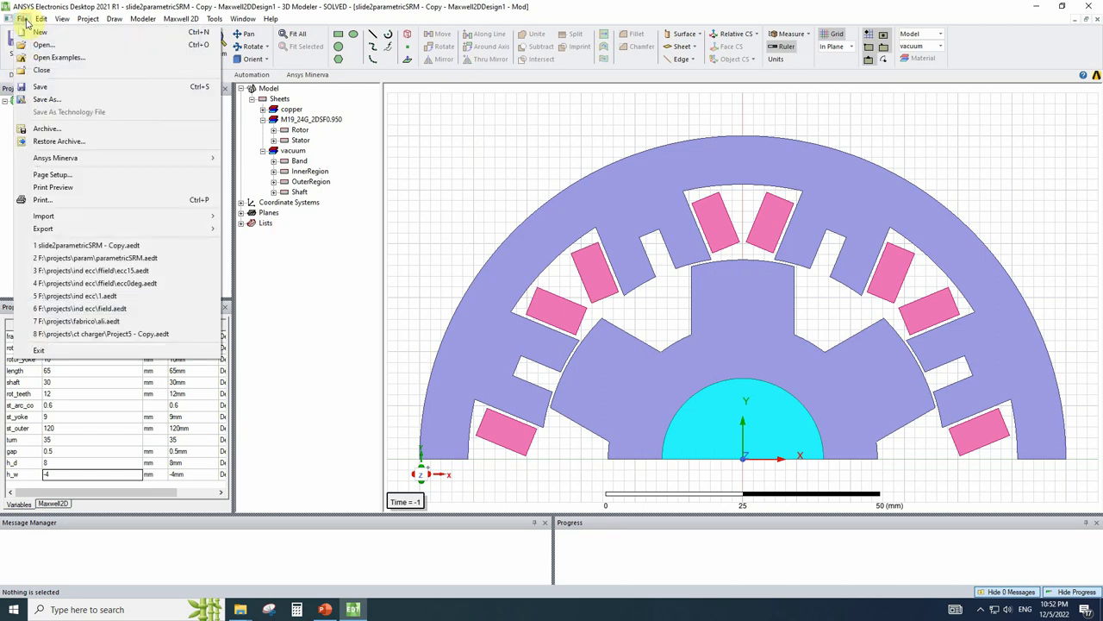
pyautogui.click(50, 59)
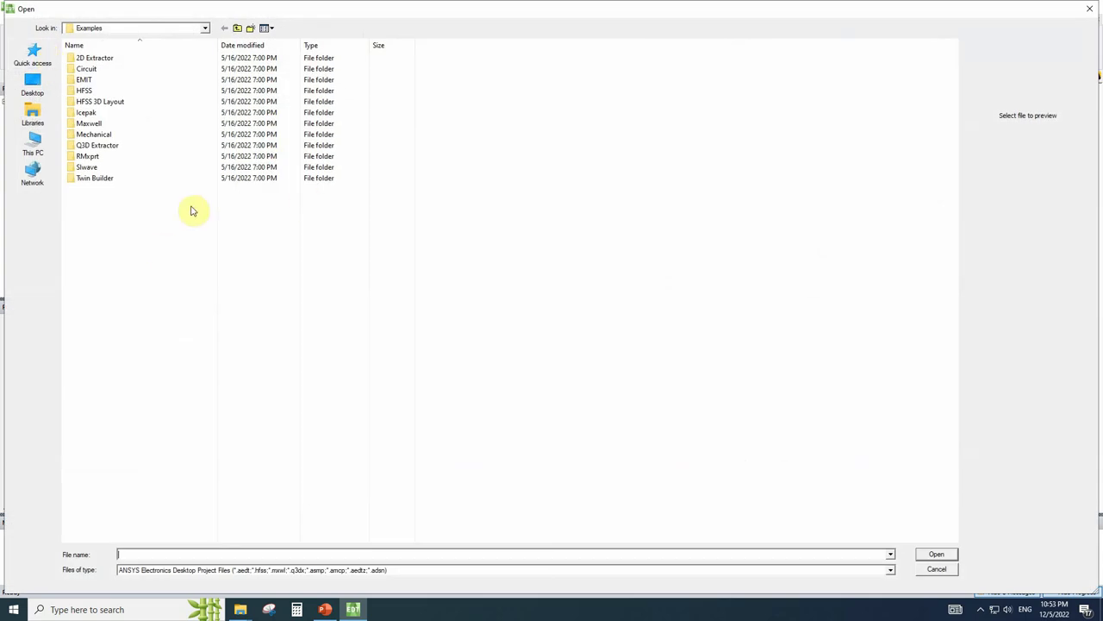
pyautogui.doubleClick(95, 158)
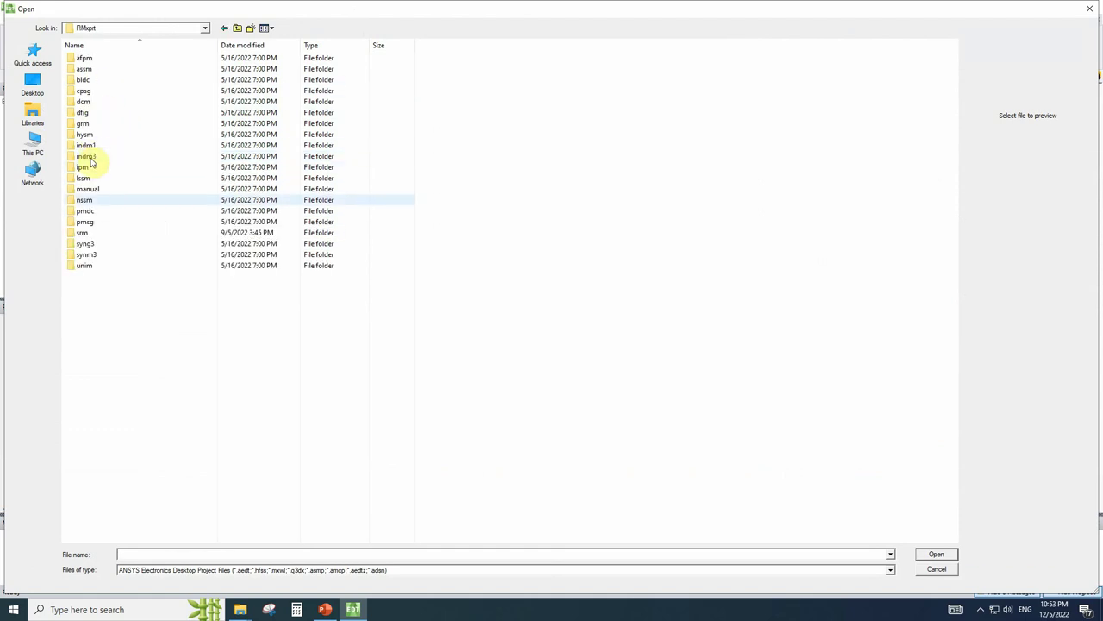
pyautogui.doubleClick(83, 233)
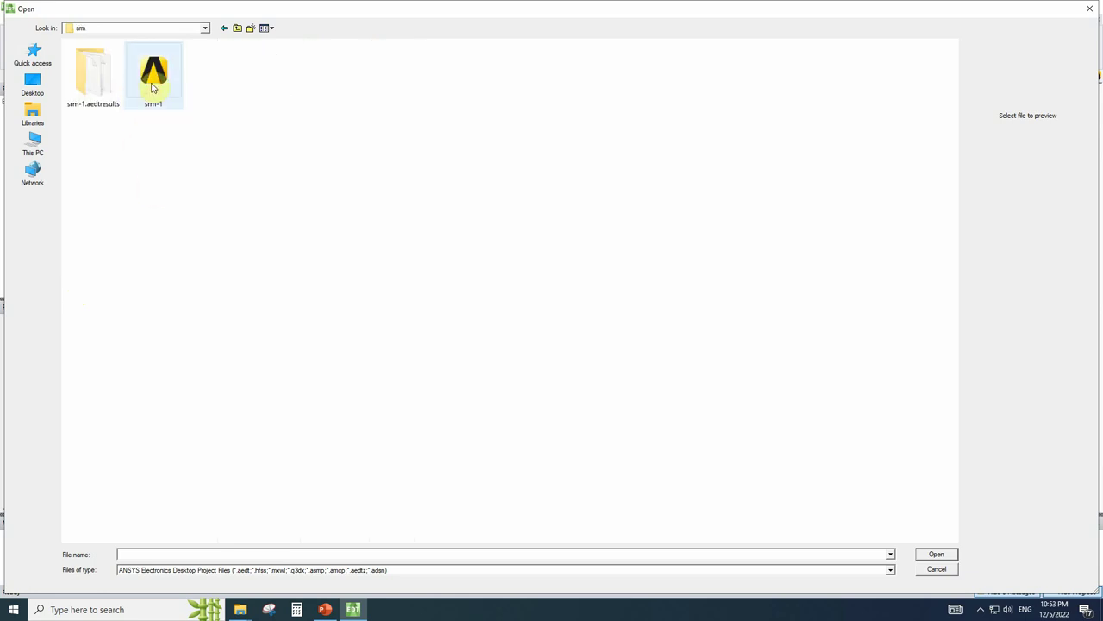
pyautogui.doubleClick(153, 99)
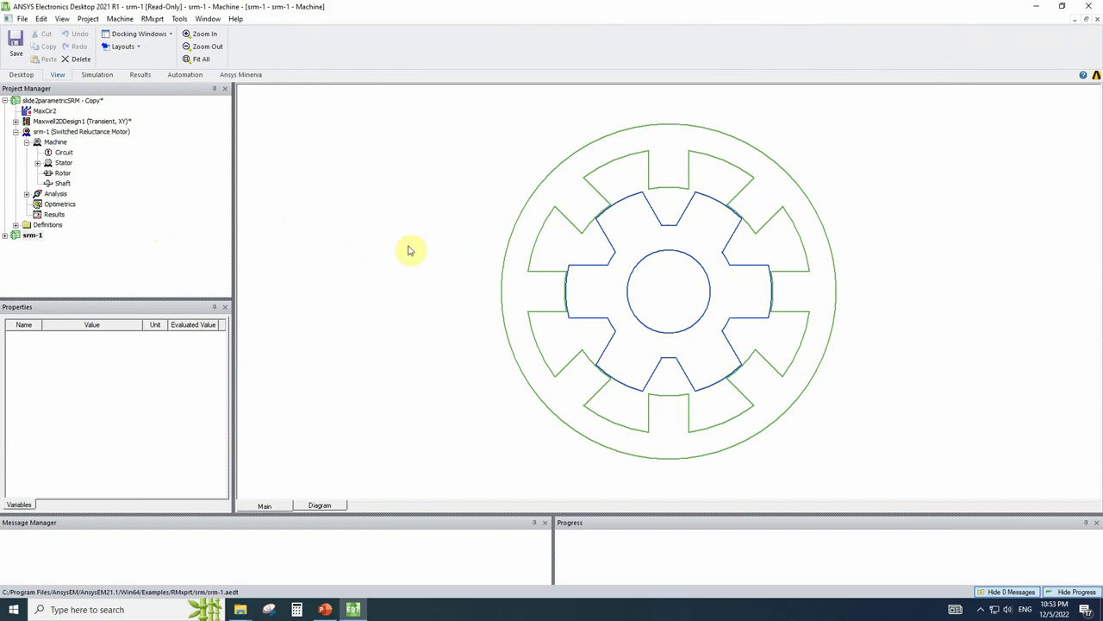
# - Save the srm-1 example project to the Desktop under the name srm-1
pyautogui.click(6, 235)
pyautogui.click(22, 19)
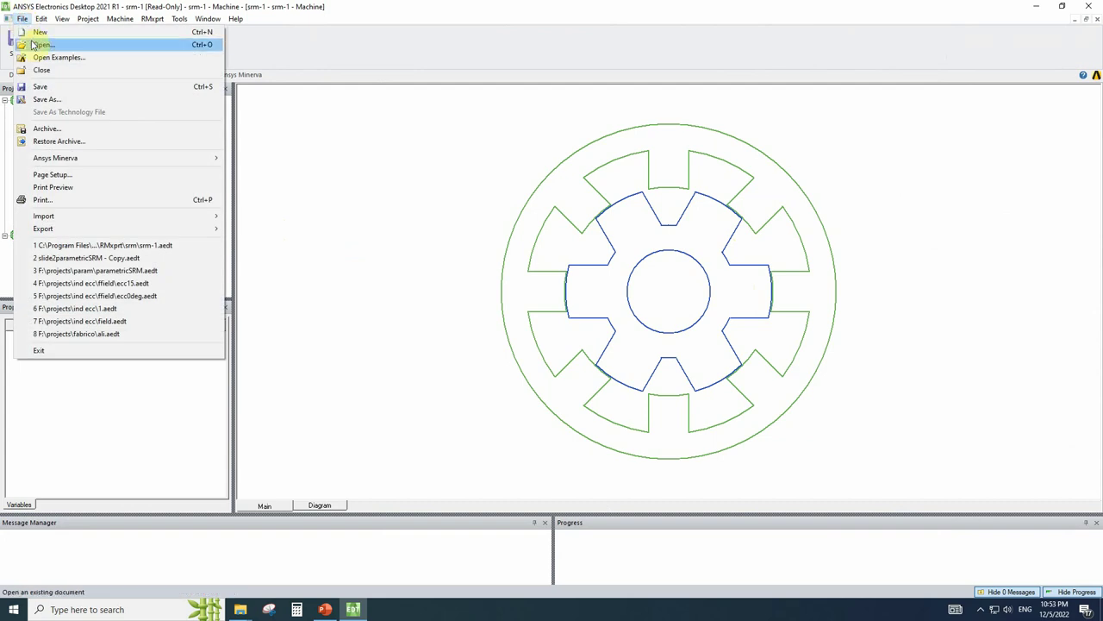
pyautogui.click(67, 102)
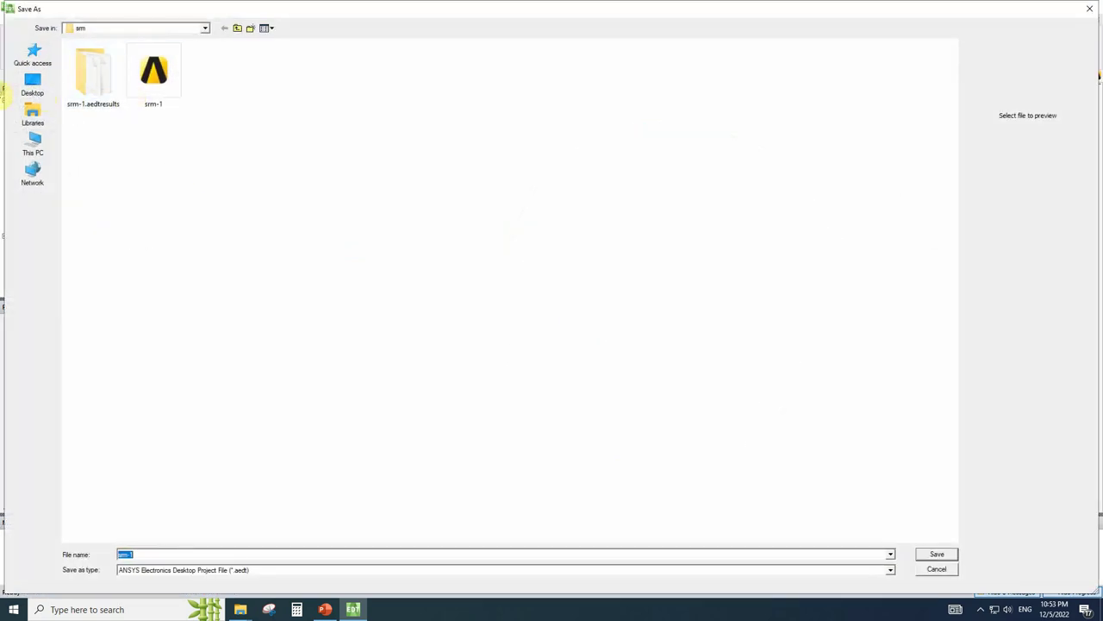
pyautogui.click(33, 85)
pyautogui.click(937, 553)
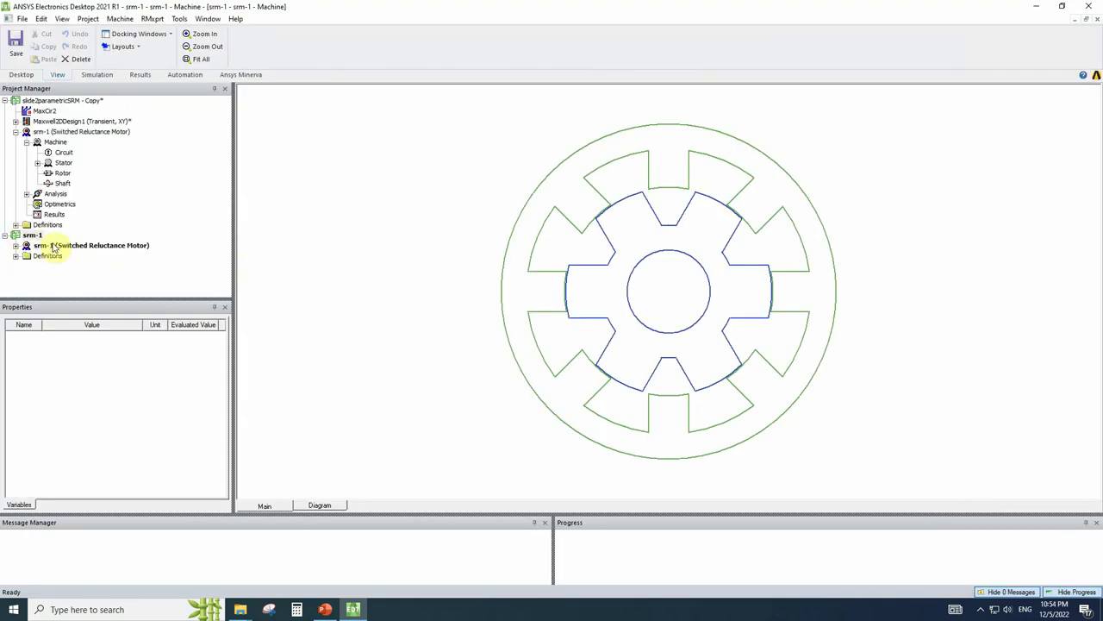
# - Review the general machine properties of the saved srm-1 design, including its control type setting
pyautogui.click(16, 245)
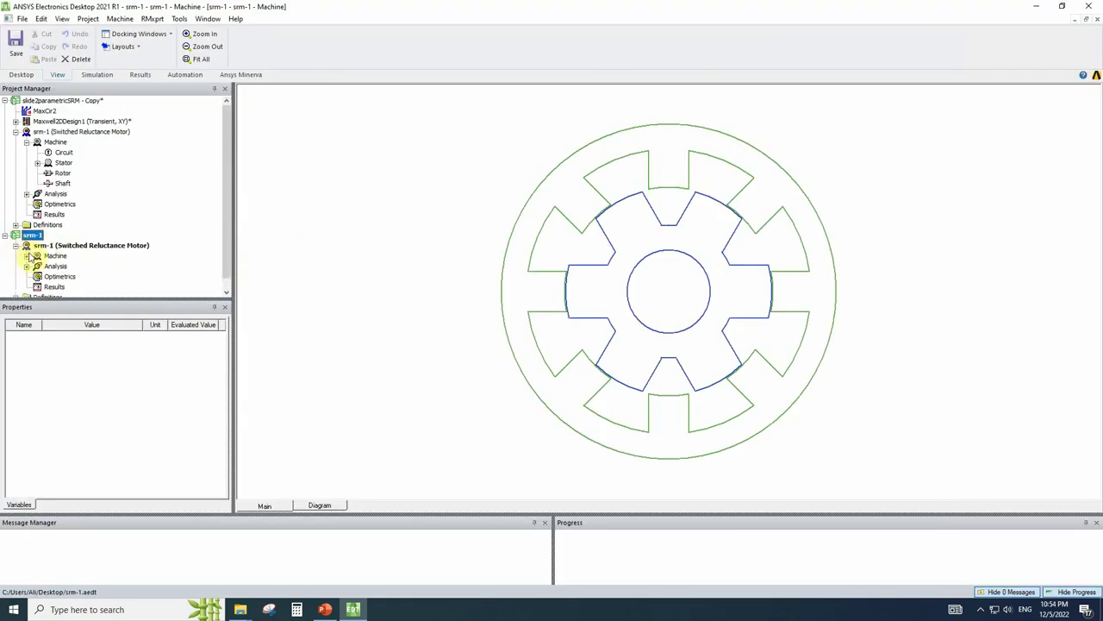
pyautogui.moveTo(230, 221); pyautogui.dragTo(230, 226)
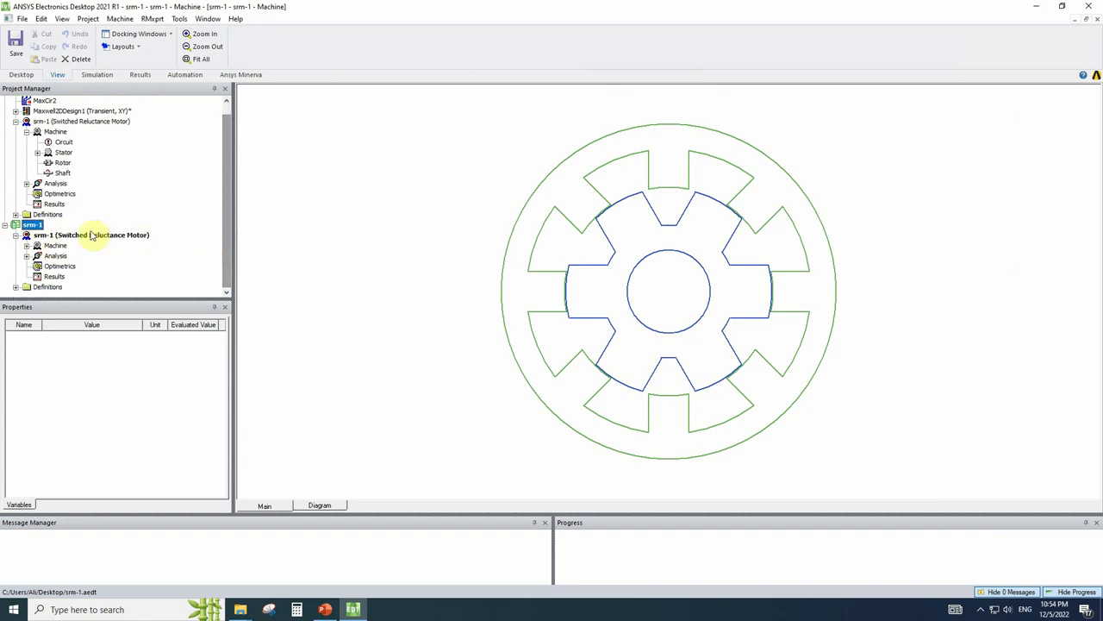
pyautogui.doubleClick(52, 246)
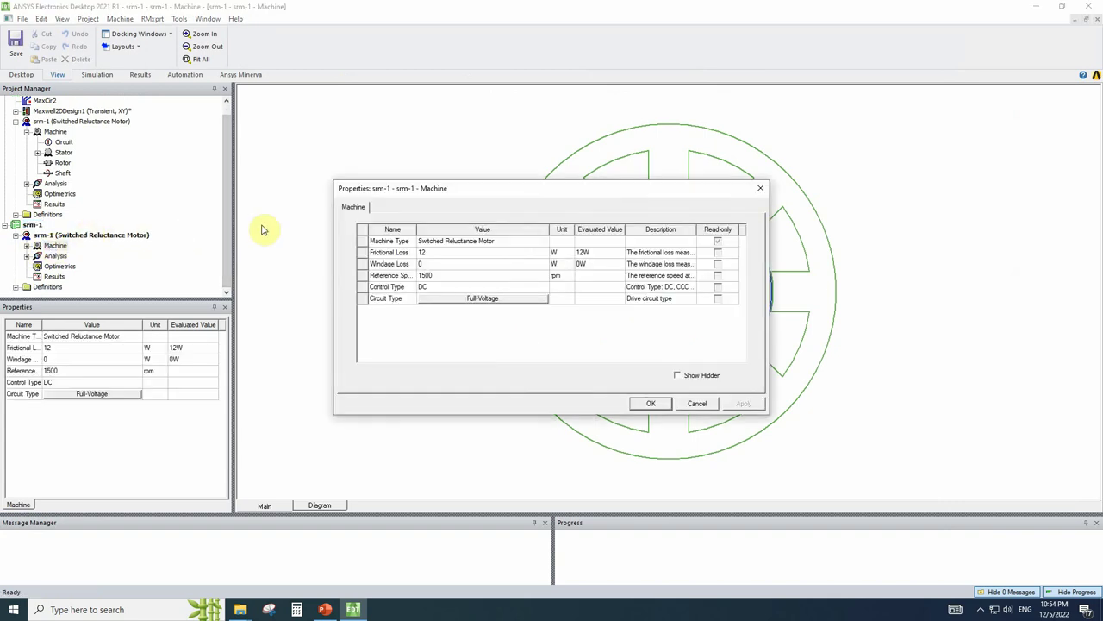
pyautogui.click(431, 290)
pyautogui.click(445, 363)
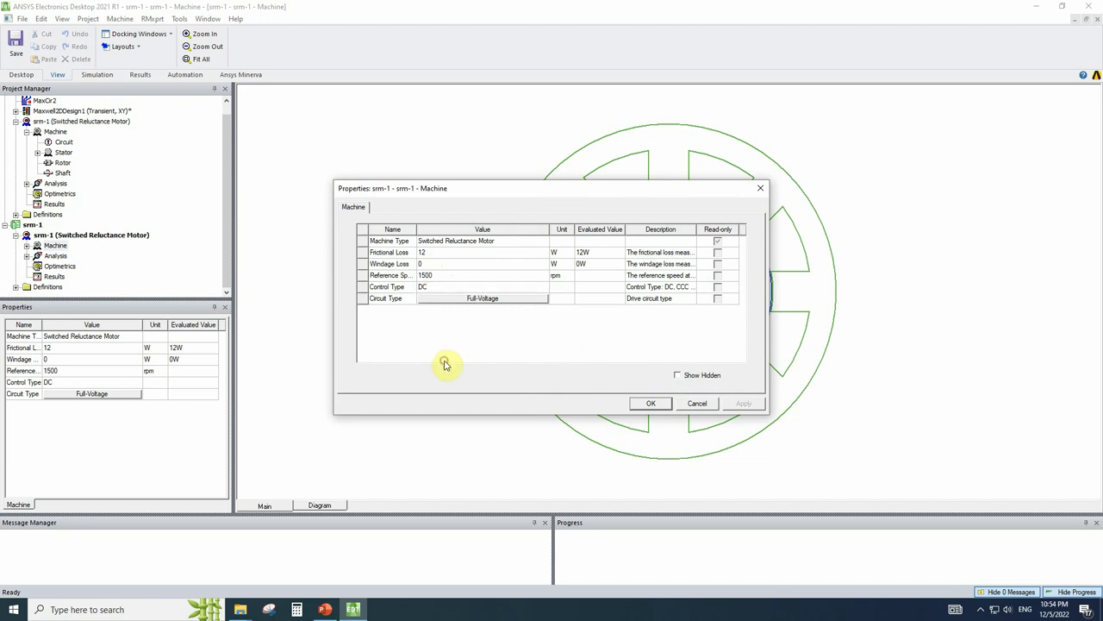
pyautogui.click(760, 189)
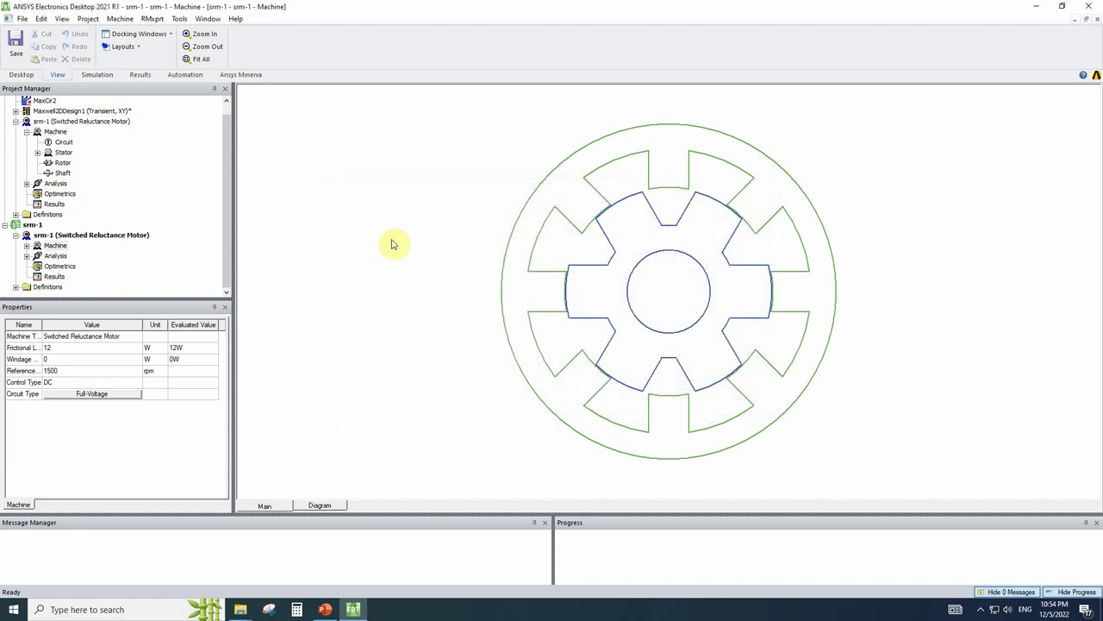
# - Review the stator and circuit properties of the srm-1 machine without changing any values
pyautogui.click(26, 247)
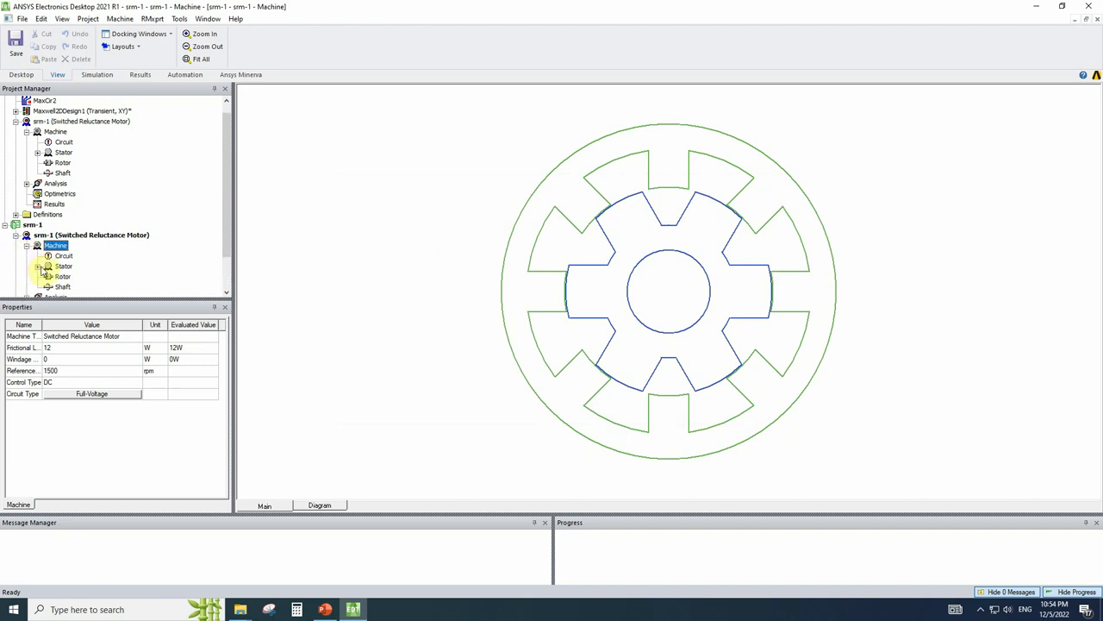
pyautogui.doubleClick(62, 266)
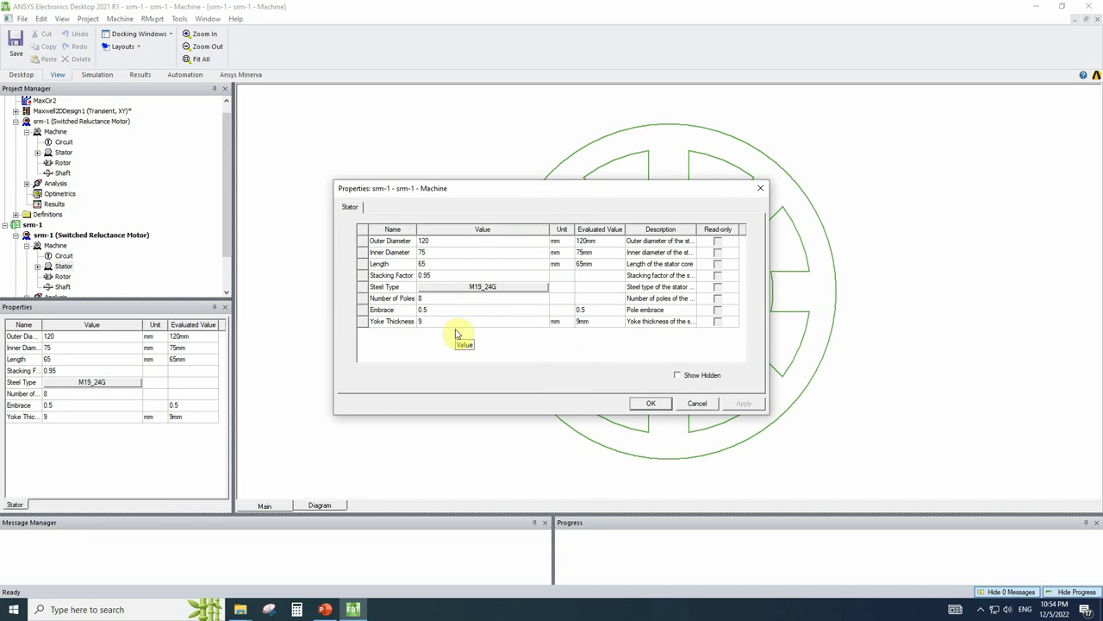
pyautogui.click(651, 404)
pyautogui.doubleClick(52, 256)
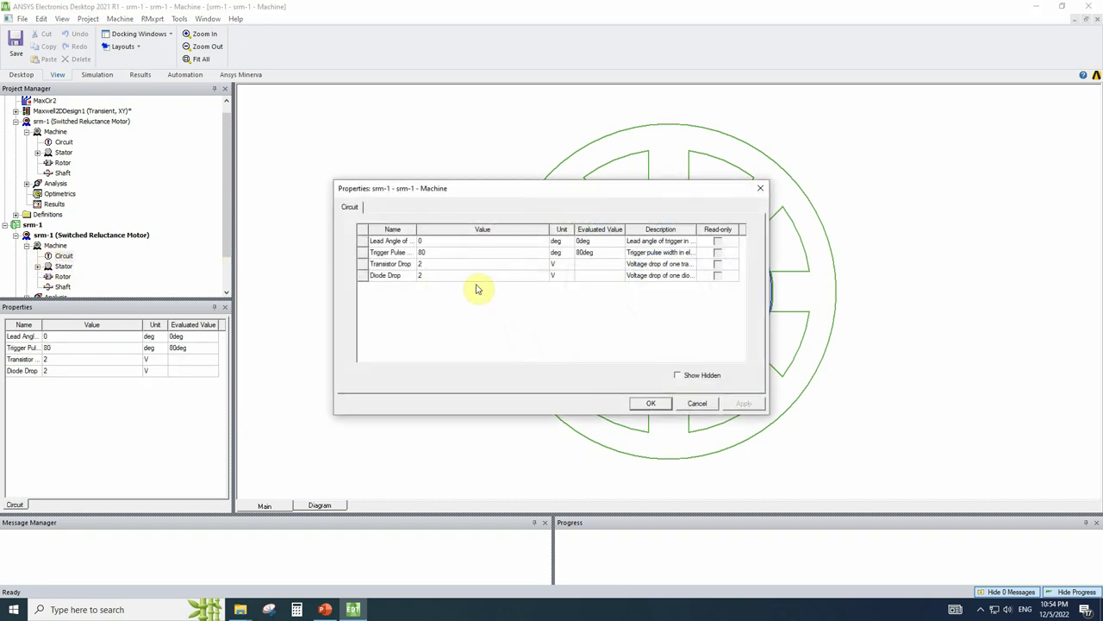
pyautogui.click(758, 191)
# - Review the stator winding properties of the srm-1 machine, widening the name column to read the parameter names
pyautogui.click(65, 256)
pyautogui.click(37, 265)
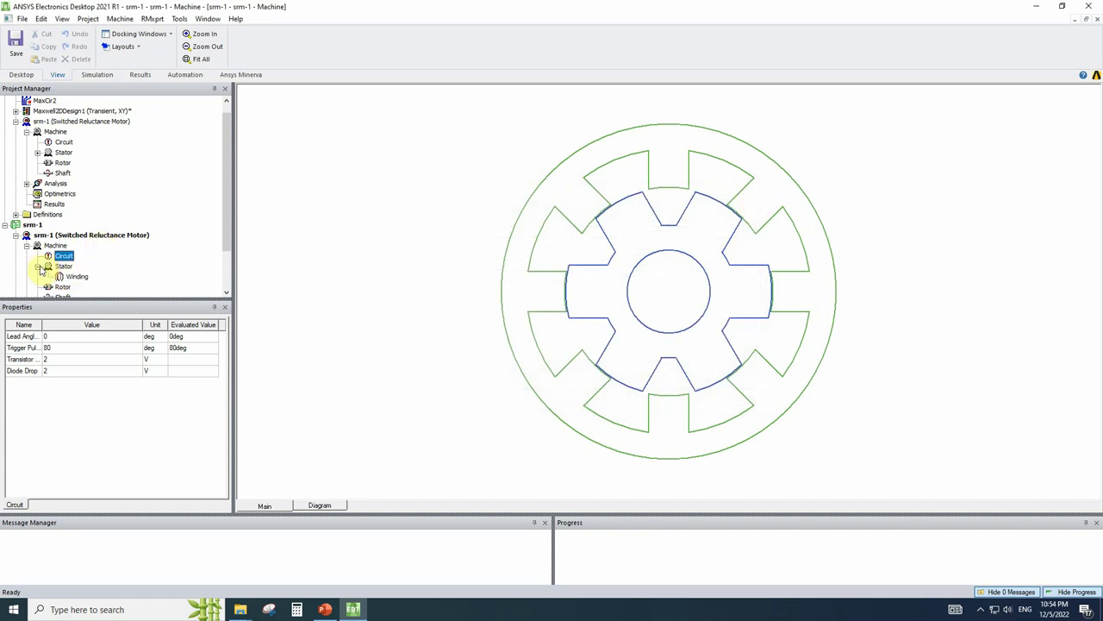
pyautogui.click(78, 288)
pyautogui.doubleClick(76, 278)
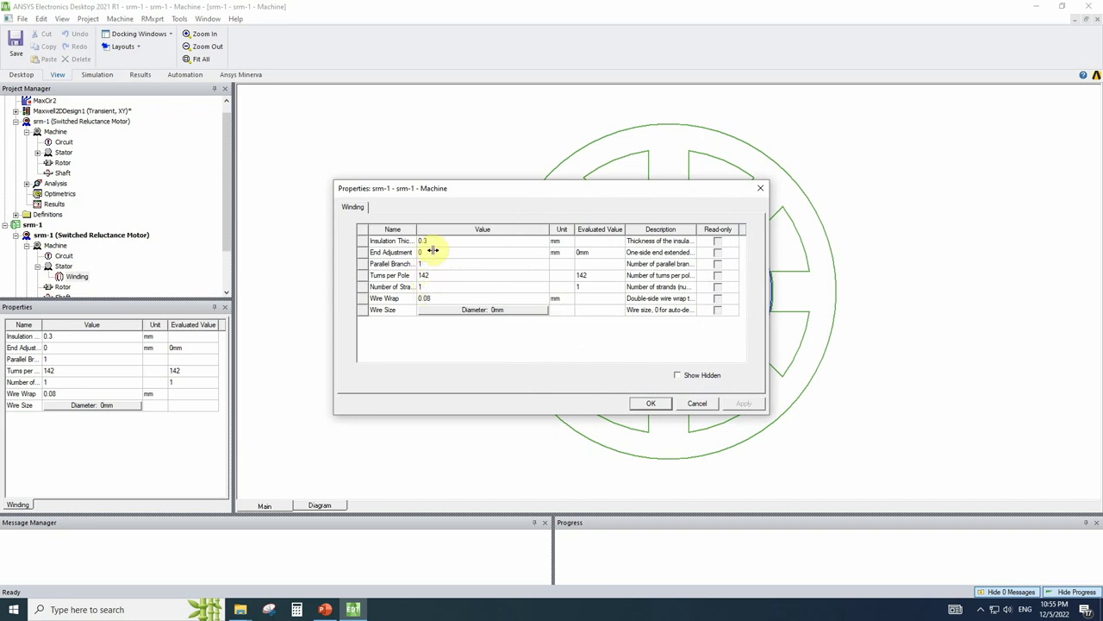
pyautogui.moveTo(416, 230); pyautogui.dragTo(467, 229)
pyautogui.click(650, 400)
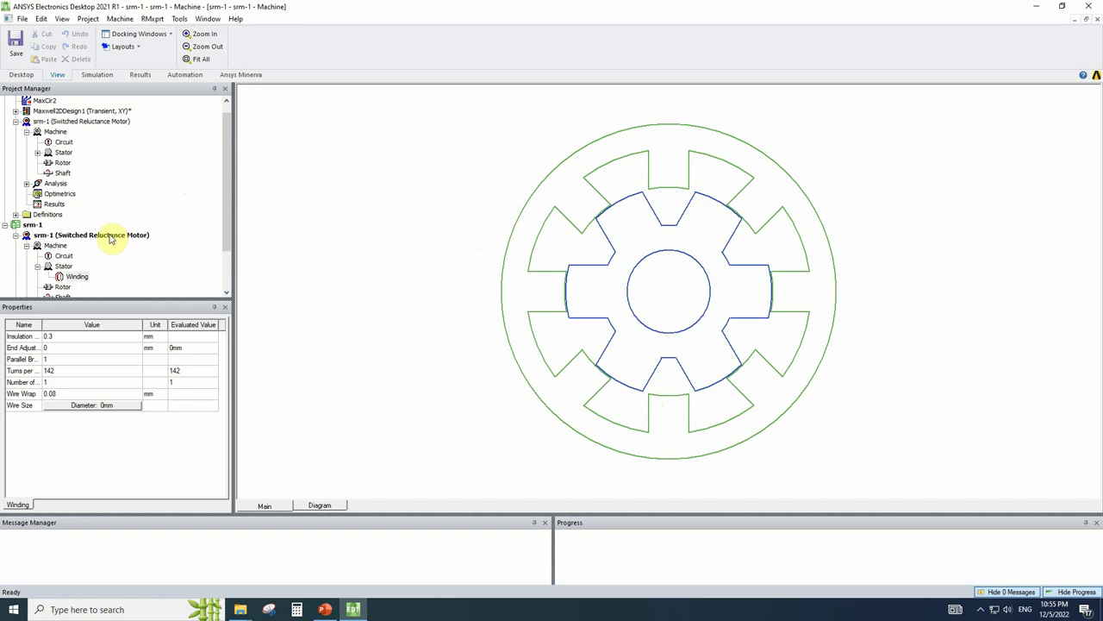
# - Add a local design variable stator_outerdiameter to the srm-1 design, with unit type Length in mm and value 120
pyautogui.rightClick(48, 235)
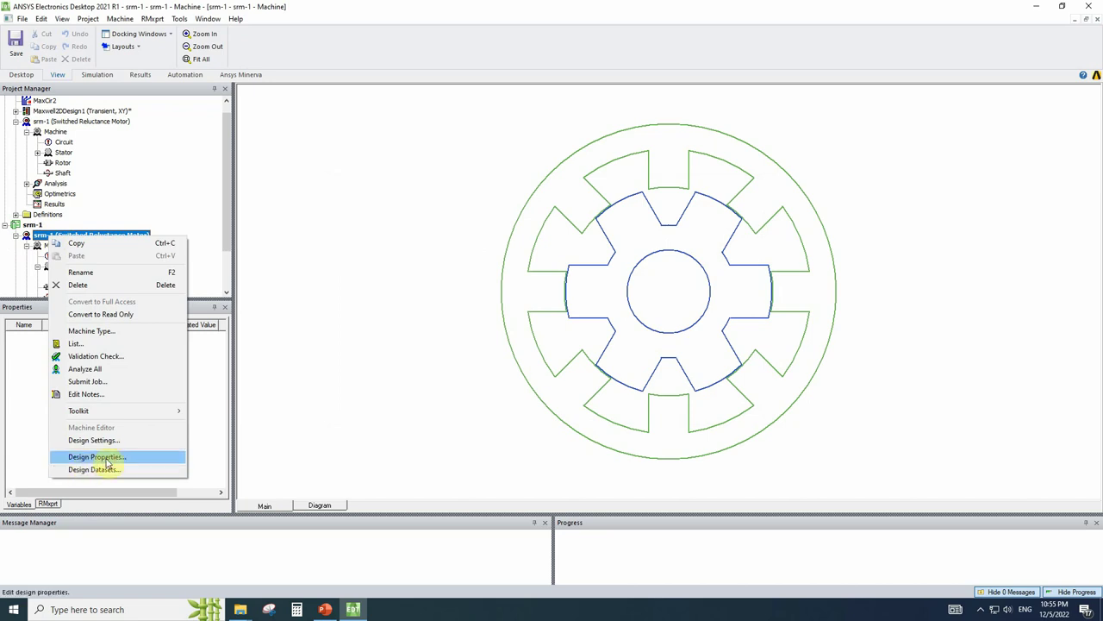
pyautogui.click(148, 21)
pyautogui.click(151, 19)
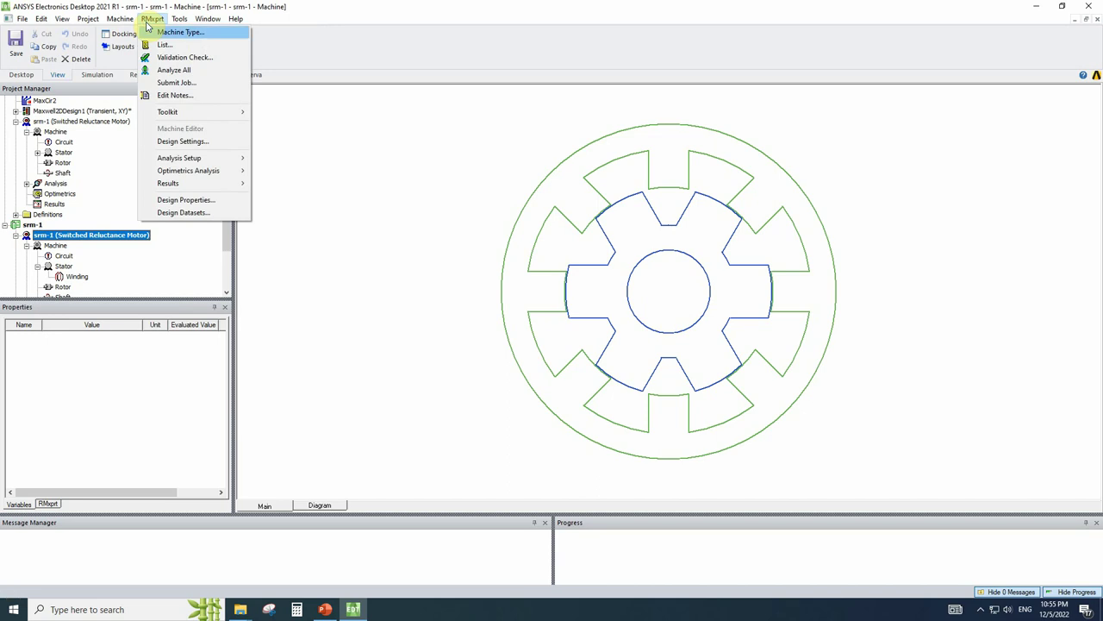
pyautogui.click(181, 201)
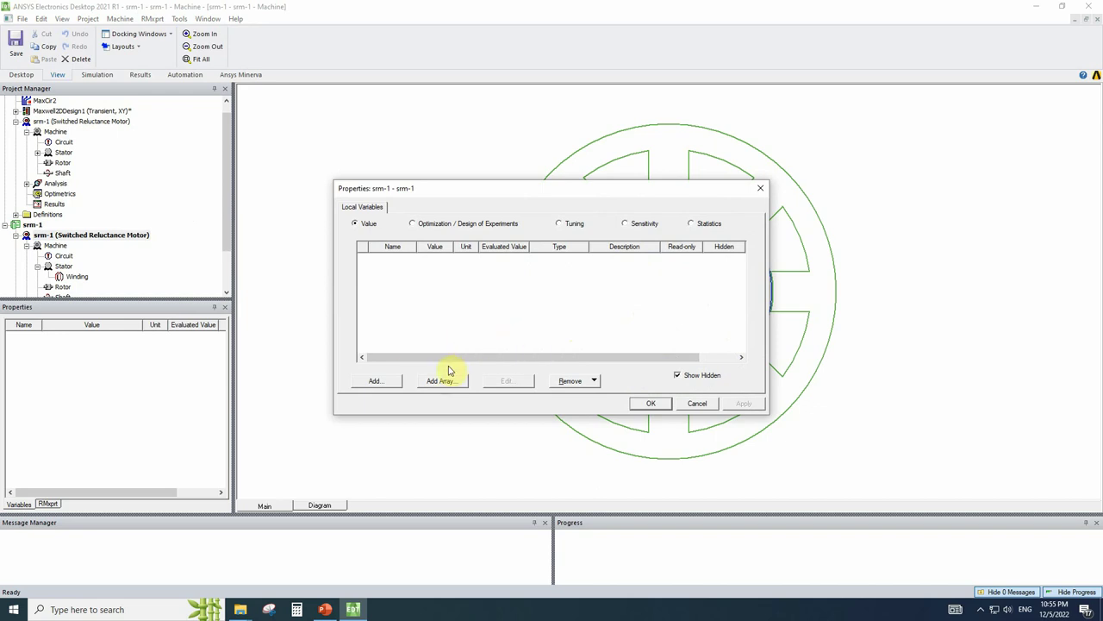
pyautogui.click(390, 381)
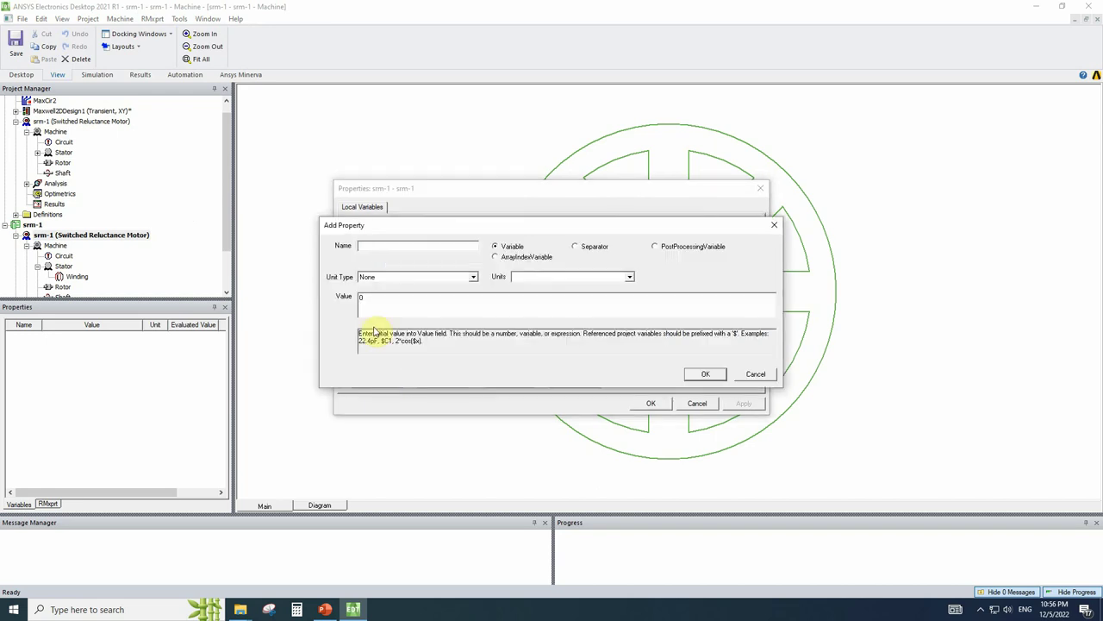
pyautogui.click(368, 249)
pyautogui.write('stator_outerdiameter')
pyautogui.click(423, 276)
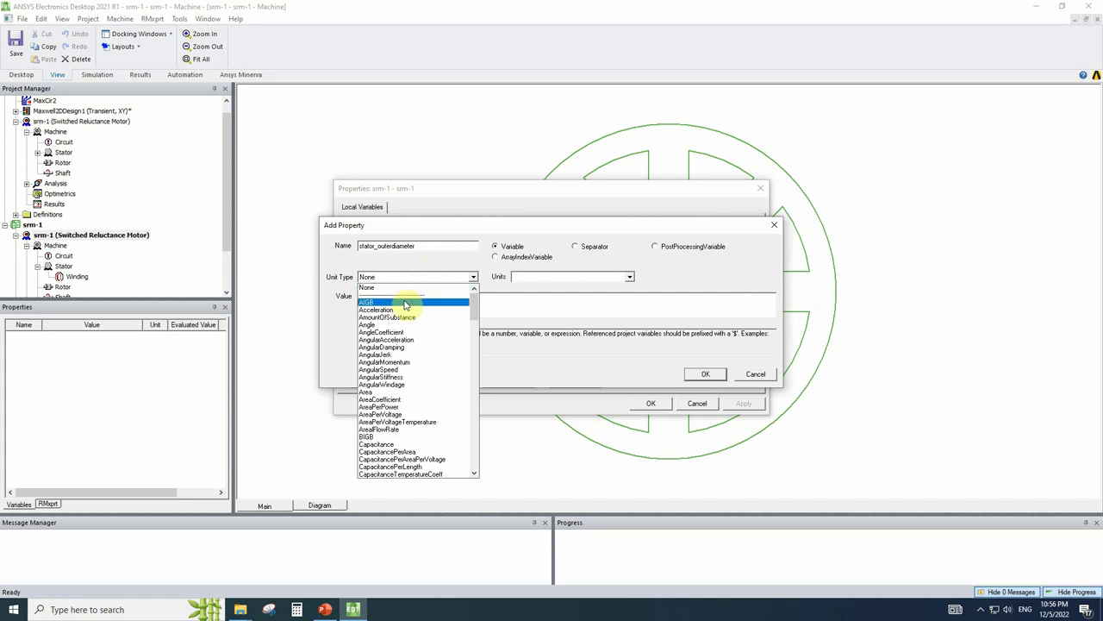
pyautogui.press('l')
pyautogui.click(402, 287)
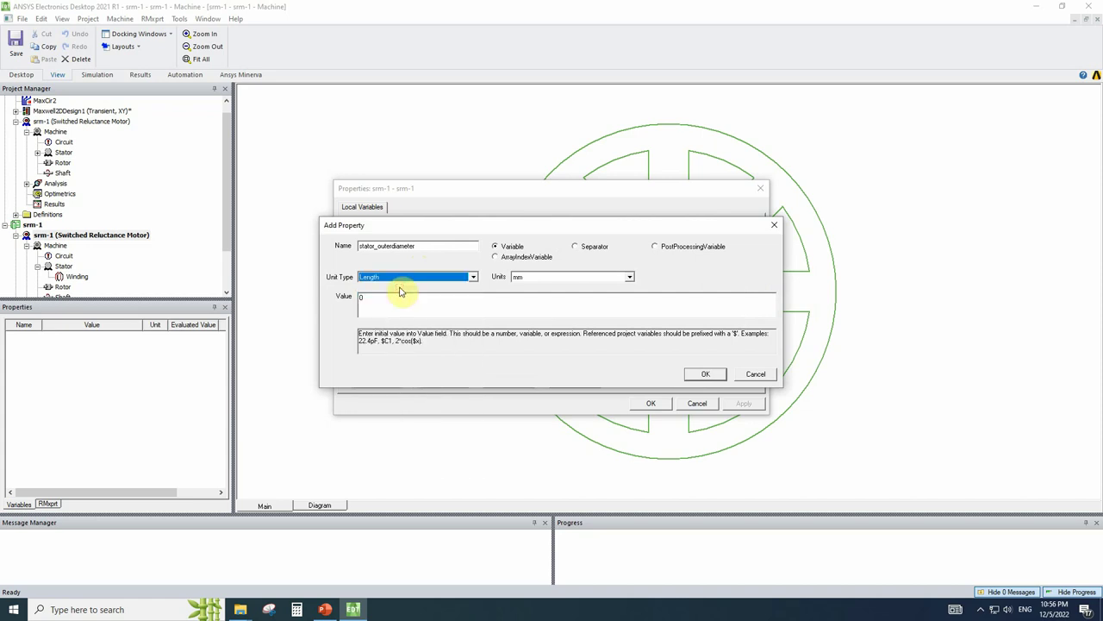
pyautogui.doubleClick(435, 302)
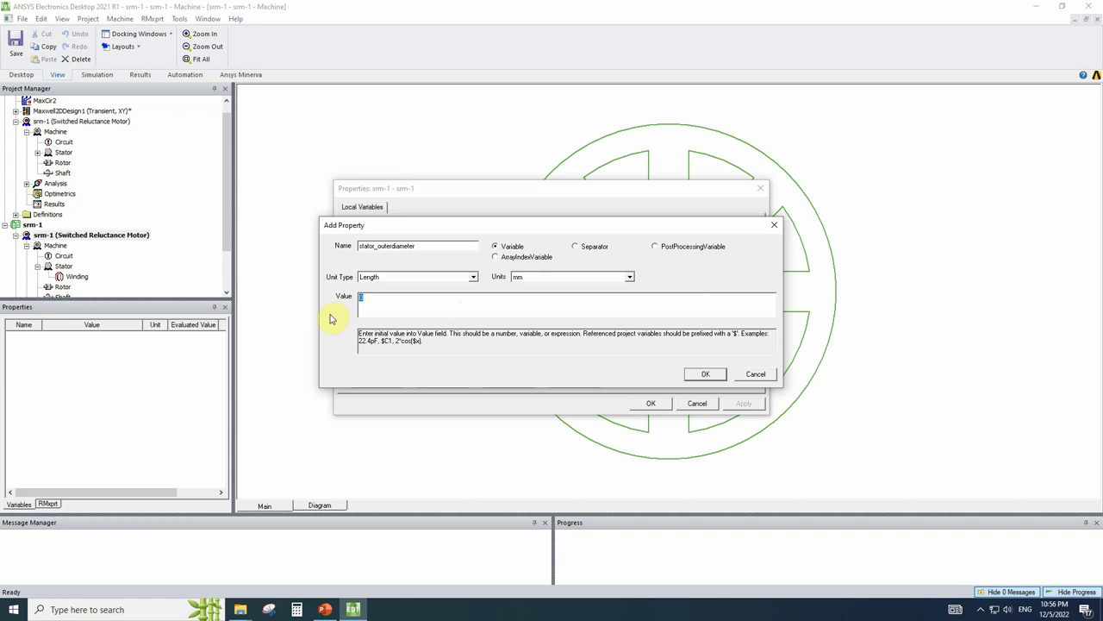
pyautogui.write('12')
pyautogui.click(707, 375)
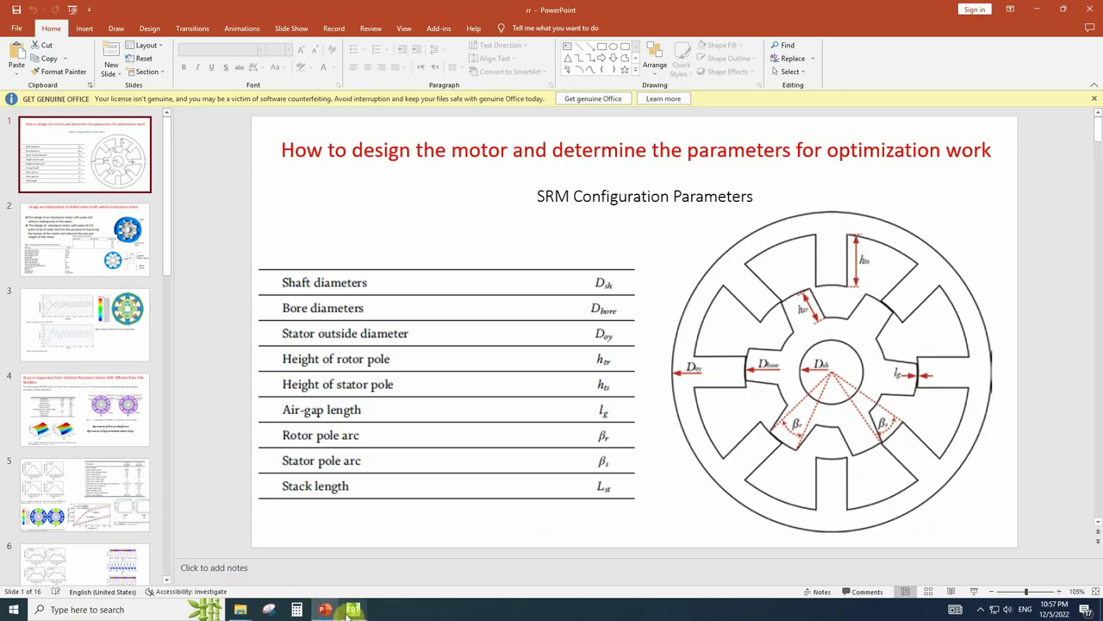
# - Return to ANSYS Electronics Desktop and add a Length variable stator_yoke of 10 mm, accepting the srm-1 design's variable list
pyautogui.click(352, 610)
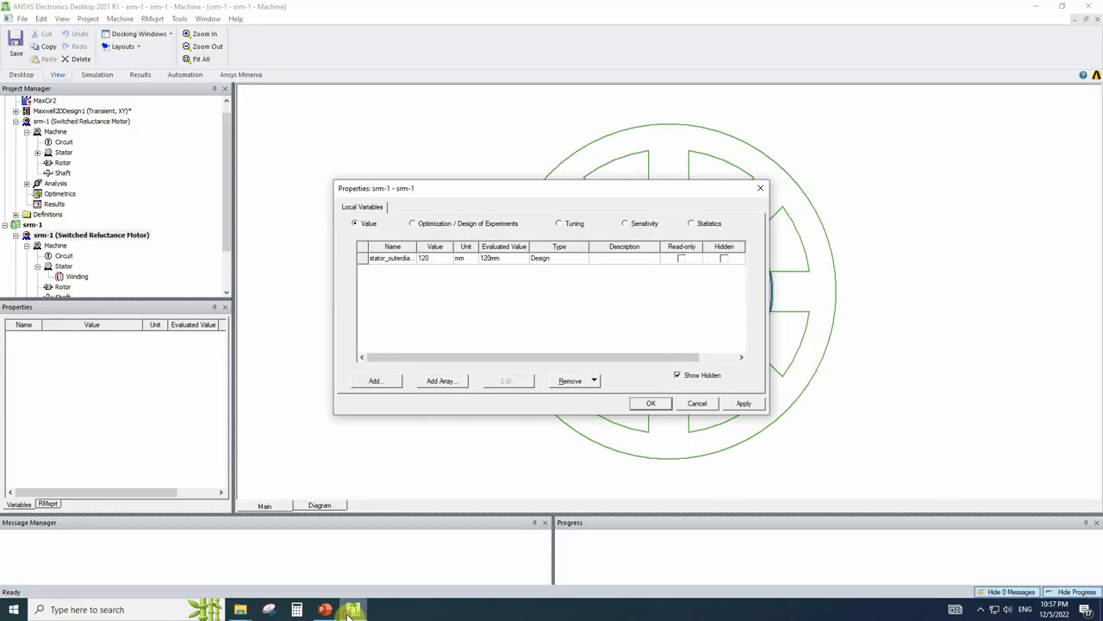
pyautogui.click(395, 381)
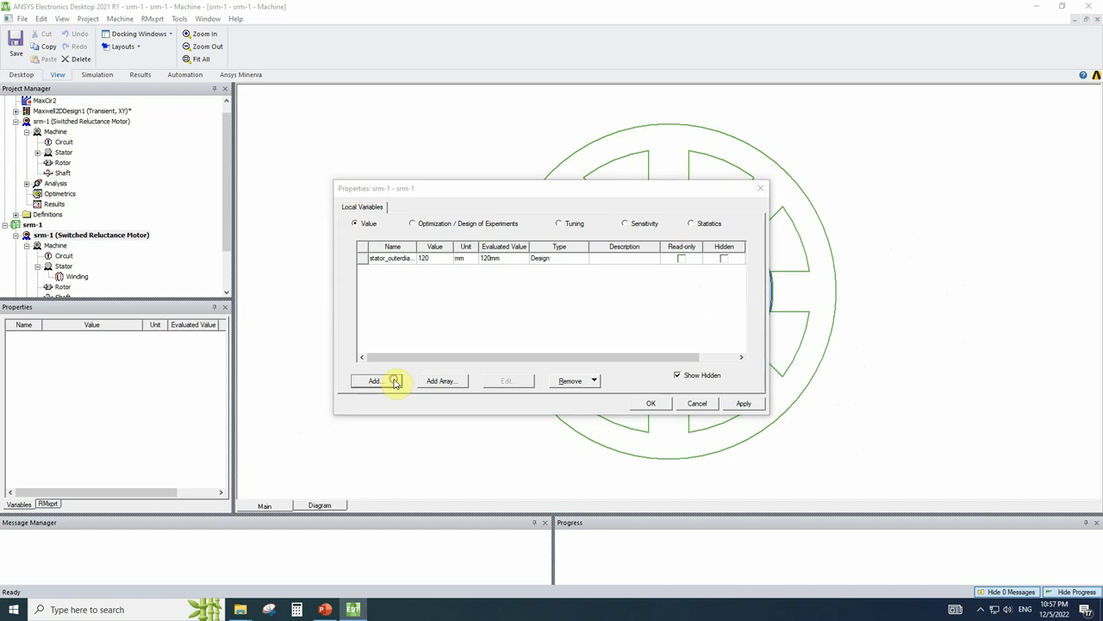
pyautogui.write('st')
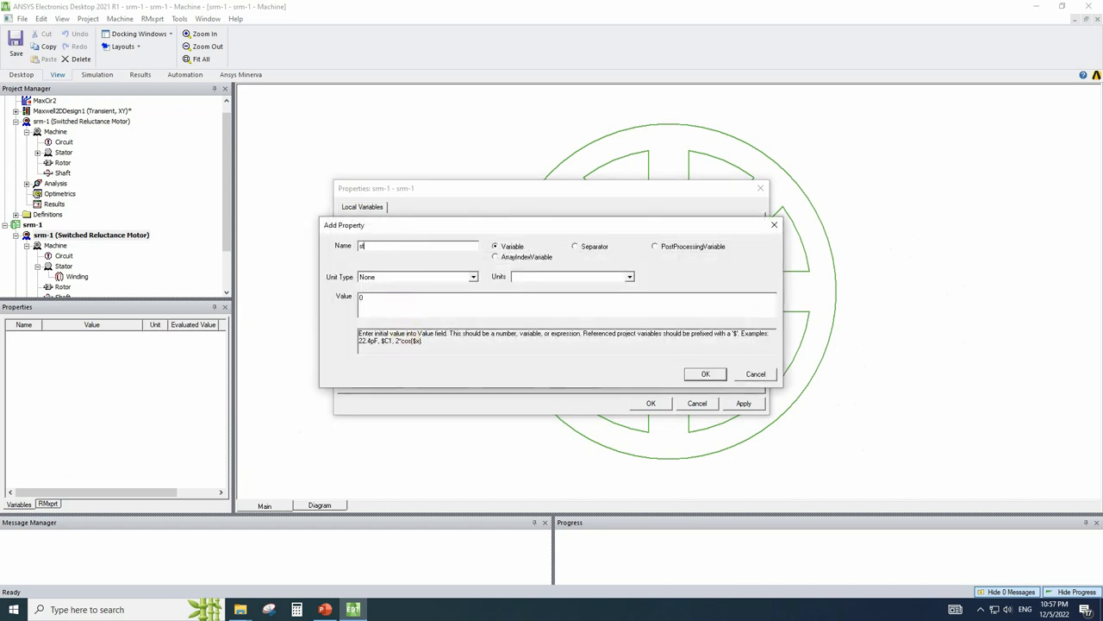
pyautogui.write('ator_yoke')
pyautogui.click(417, 277)
pyautogui.press('l')
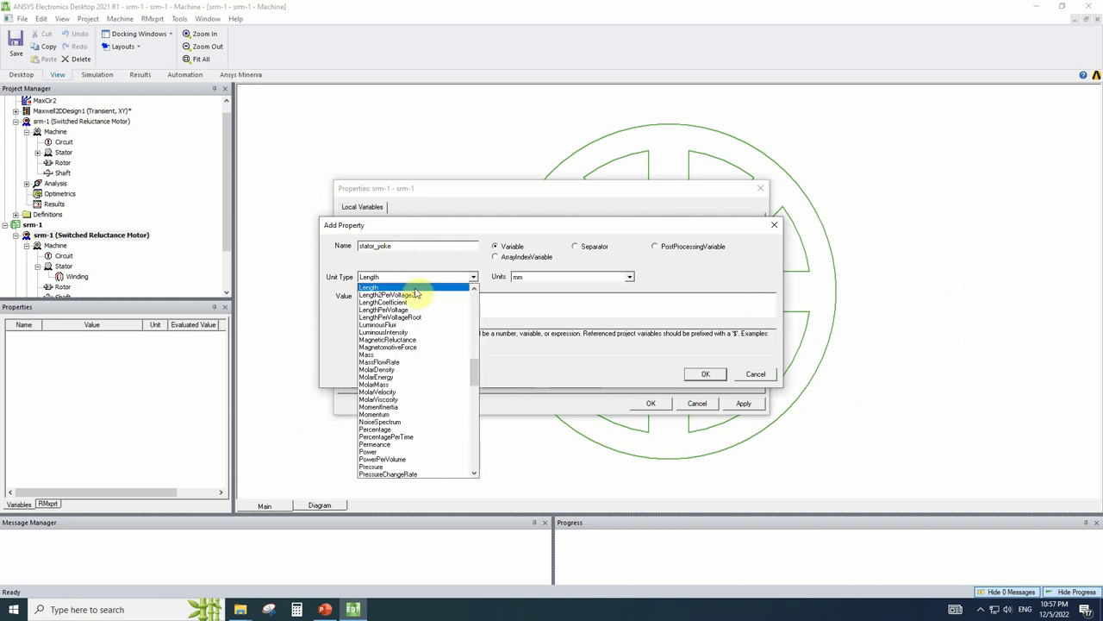
pyautogui.click(419, 288)
pyautogui.click(445, 308)
pyautogui.doubleClick(445, 308)
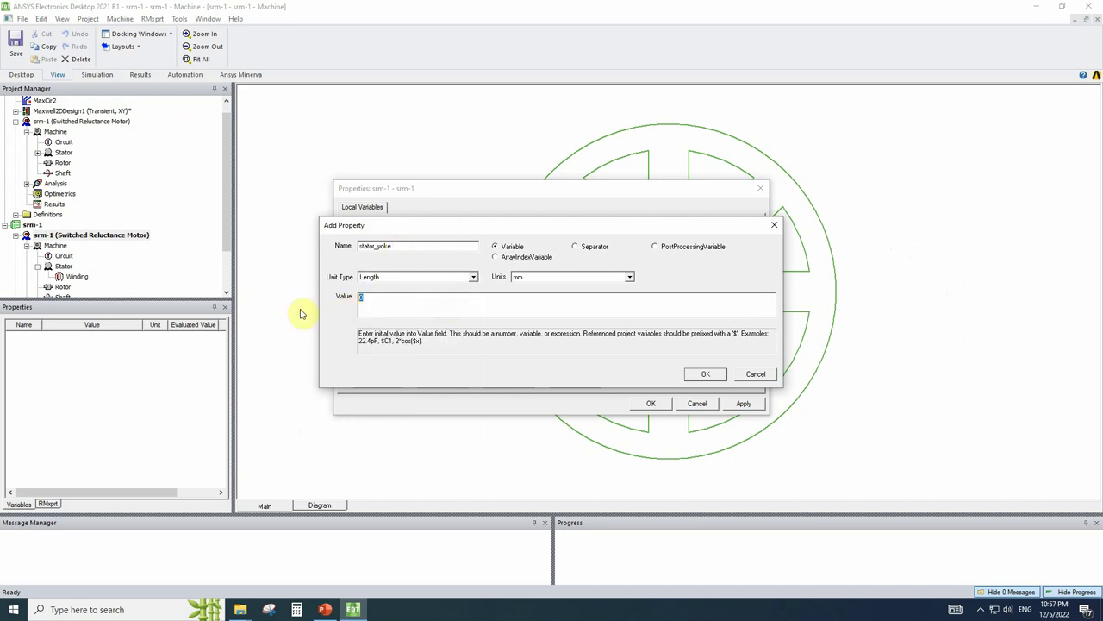
pyautogui.write('1')
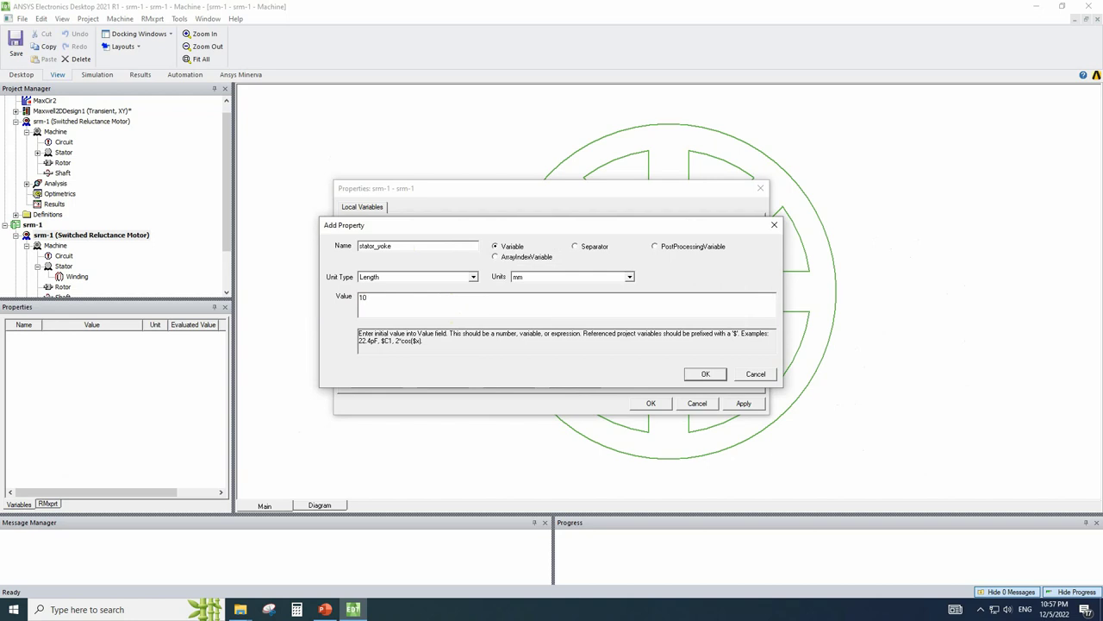
pyautogui.click(704, 378)
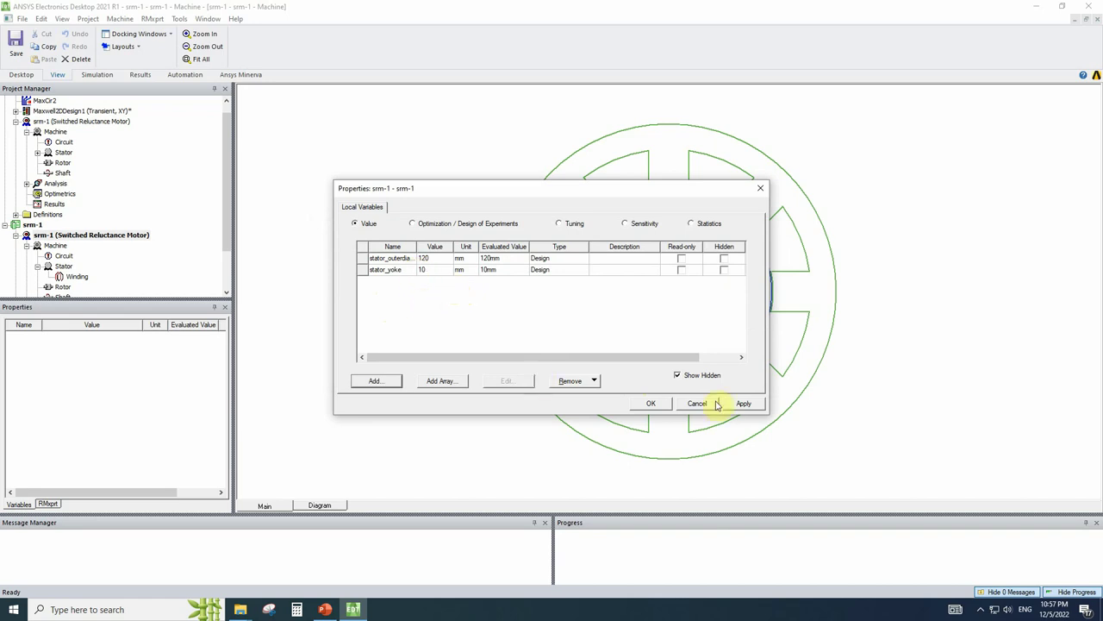
pyautogui.click(669, 403)
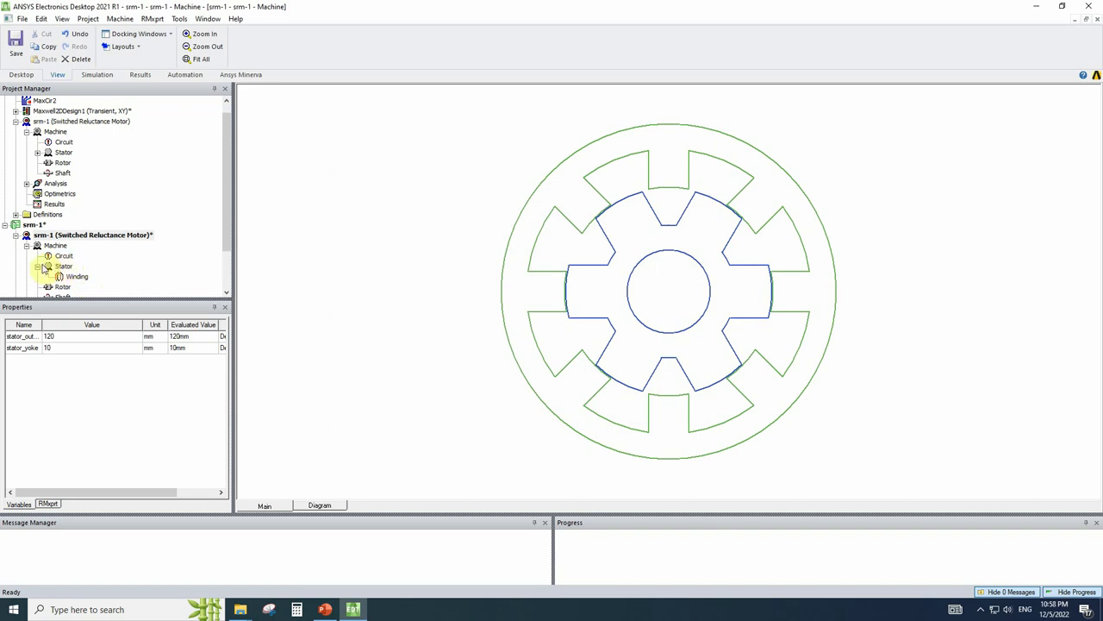
# - Assign the variable stator_outerdiameter to the stator's Outer Diameter in the srm-1 machine
pyautogui.doubleClick(48, 267)
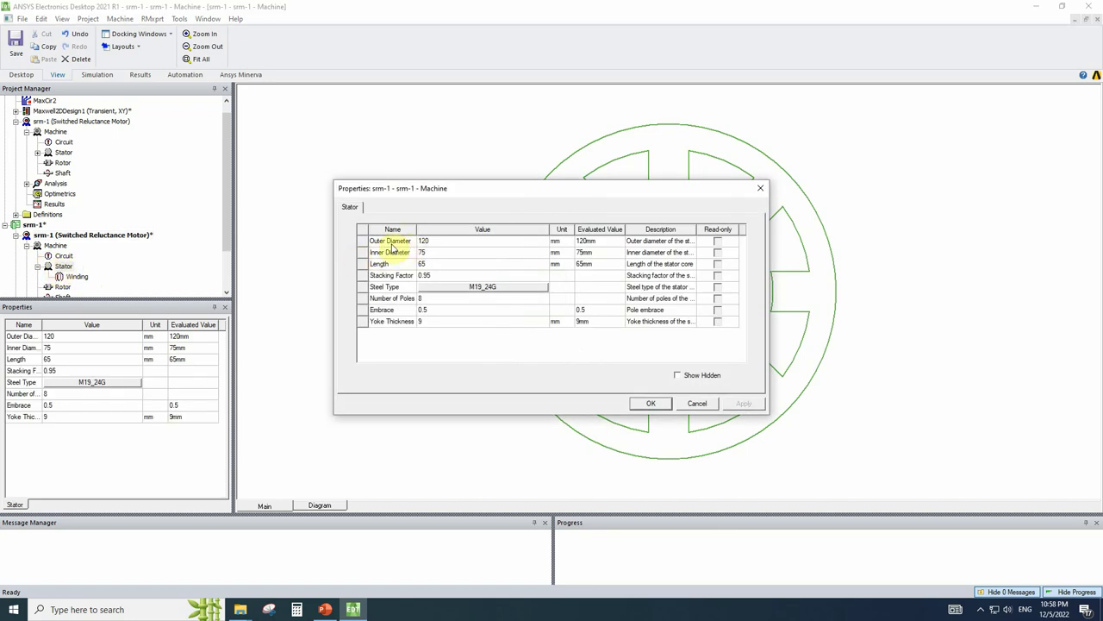
pyautogui.click(435, 242)
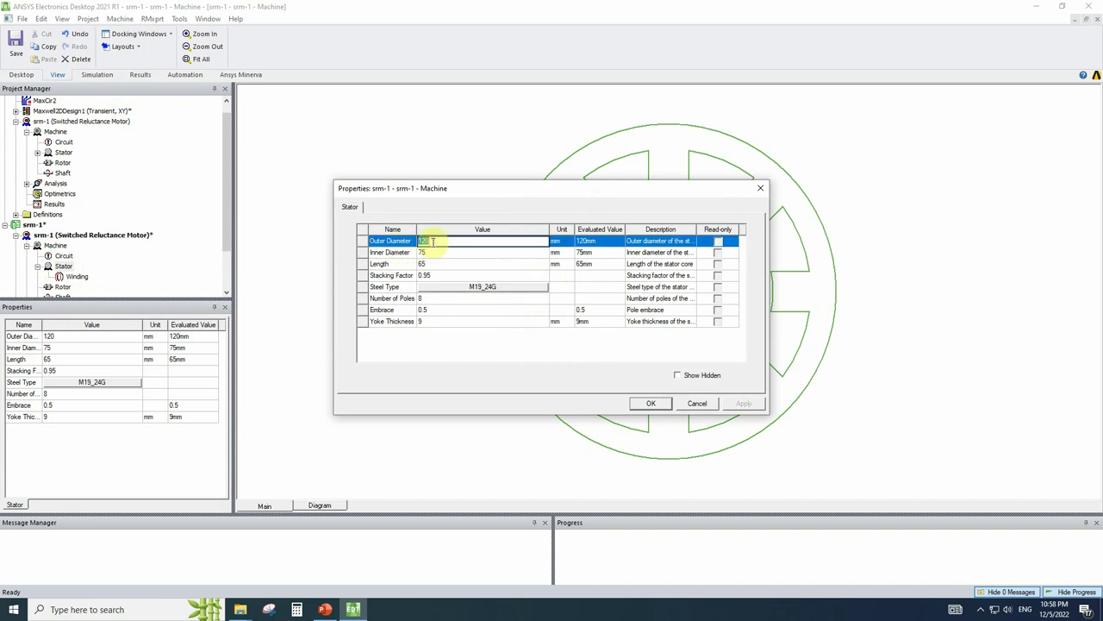
pyautogui.write('sto')
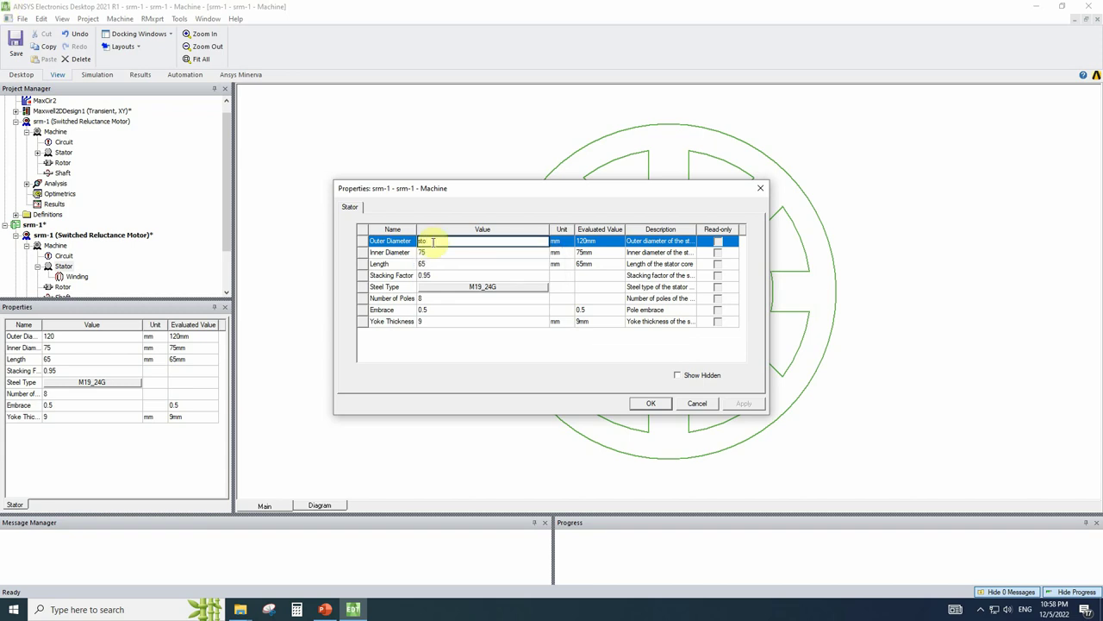
pyautogui.press('BackSpace')
pyautogui.write('at')
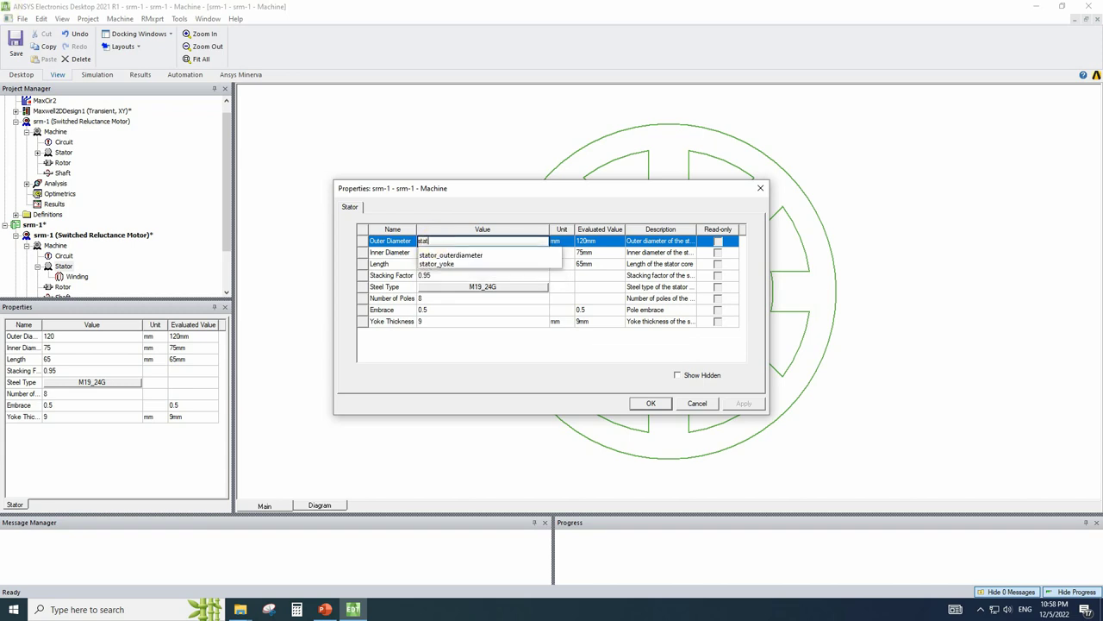
pyautogui.click(449, 254)
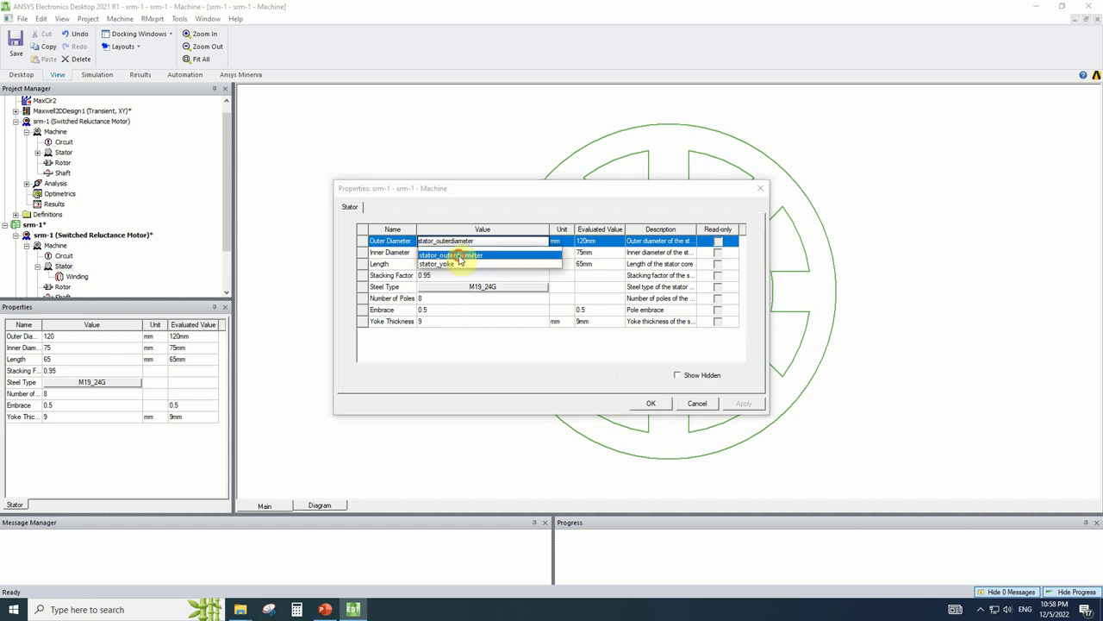
pyautogui.click(583, 321)
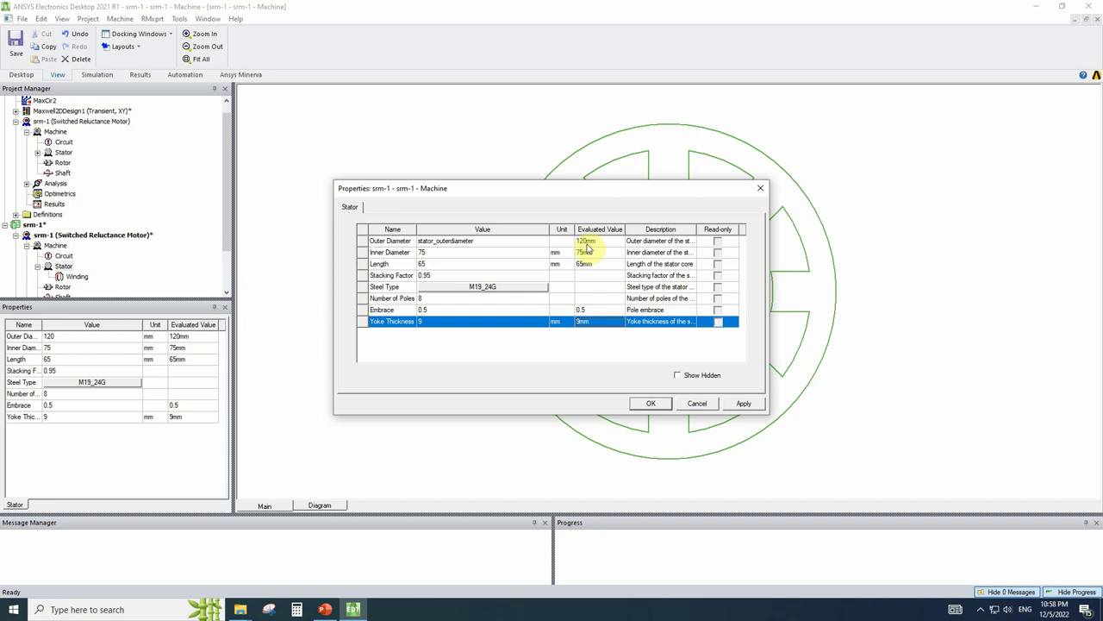
pyautogui.click(649, 403)
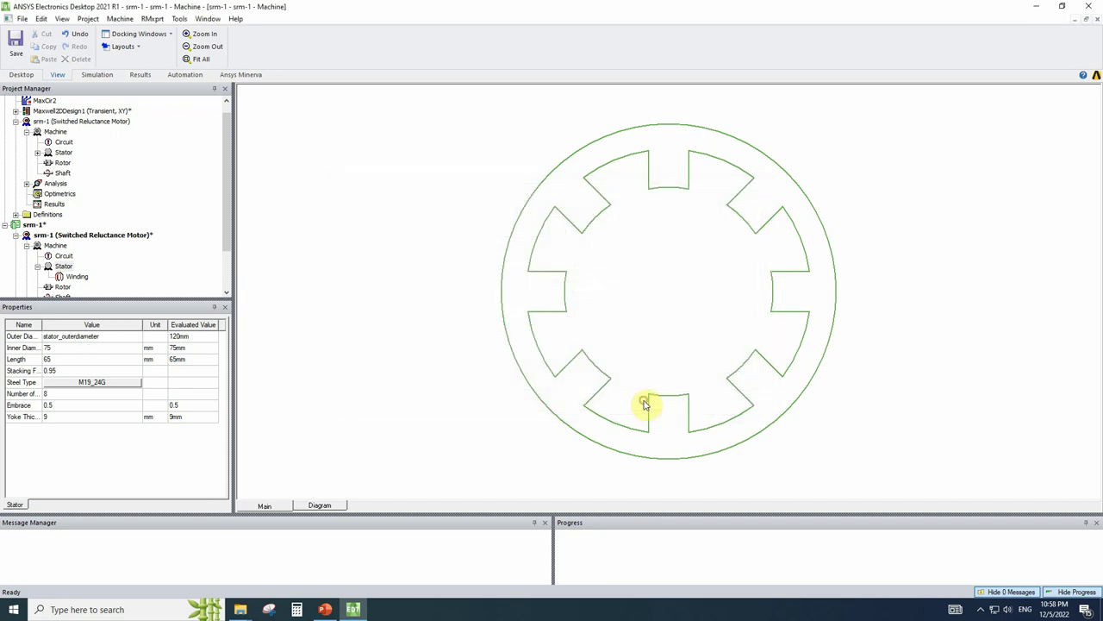
# - Set the design variable stator_outerdiameter to 150 mm
pyautogui.click(60, 236)
pyautogui.click(61, 337)
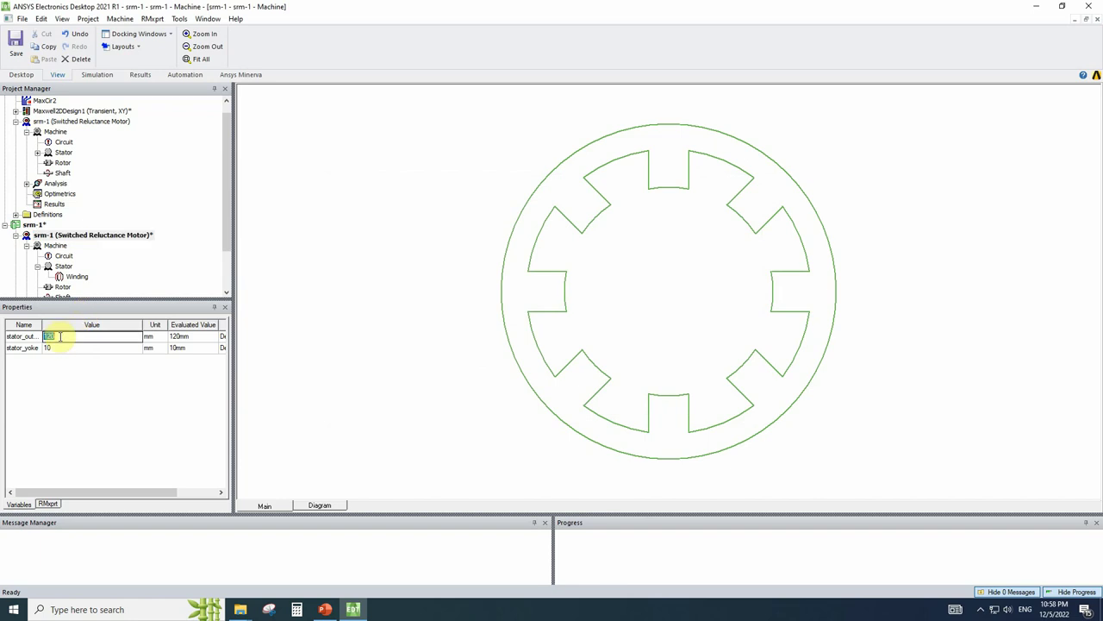
pyautogui.write('15')
pyautogui.click(60, 348)
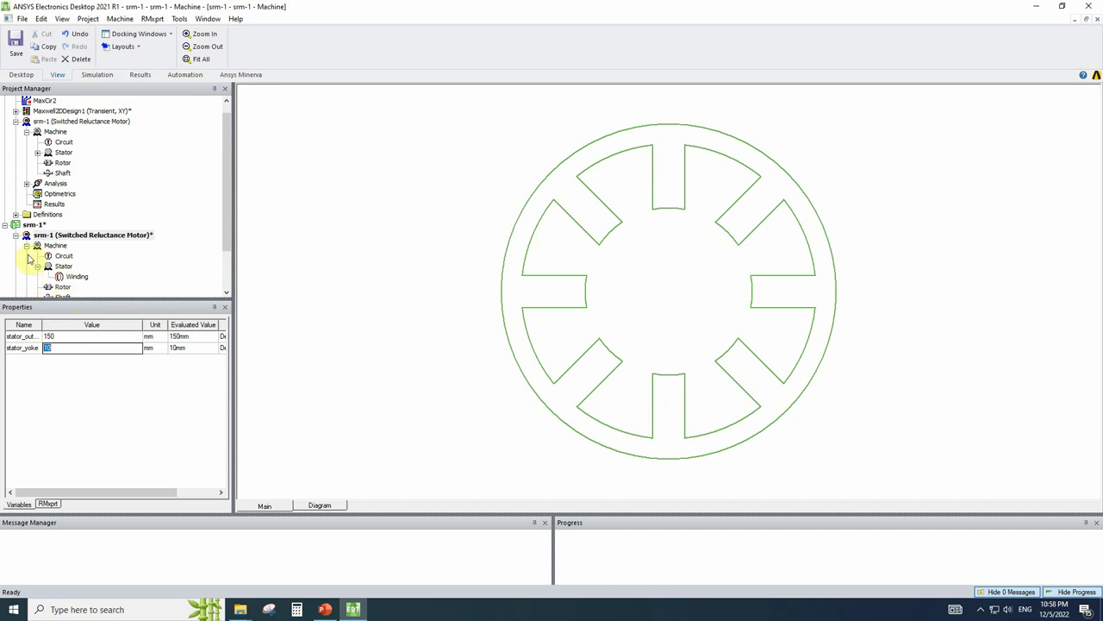
# - Assign the variable stator_yoke to the stator's Yoke Thickness in the srm-1 machine
pyautogui.doubleClick(60, 267)
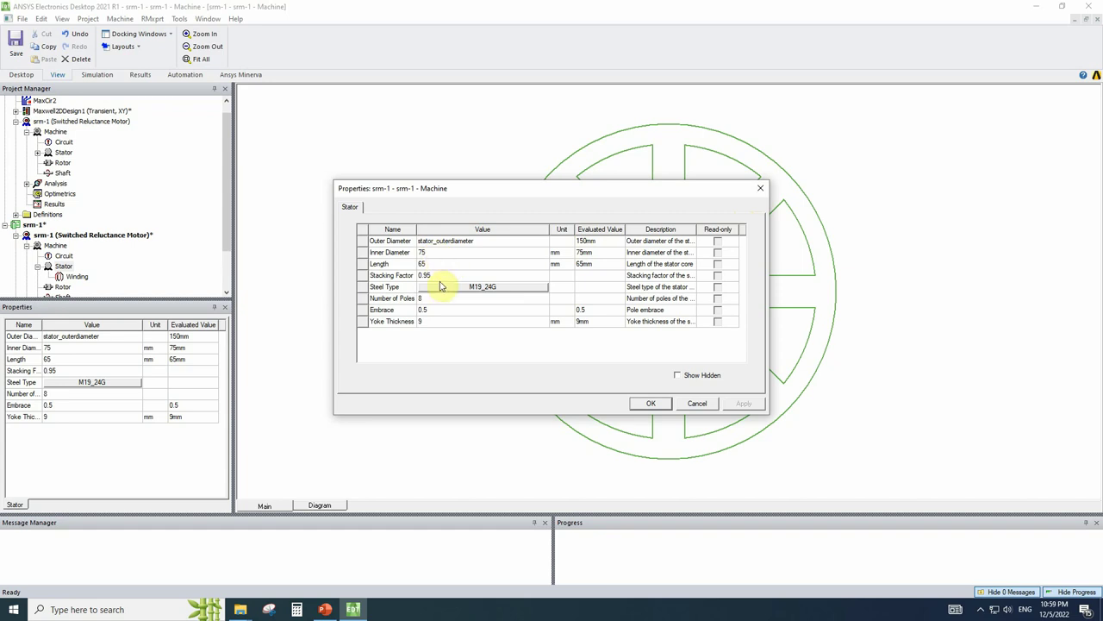
pyautogui.click(424, 325)
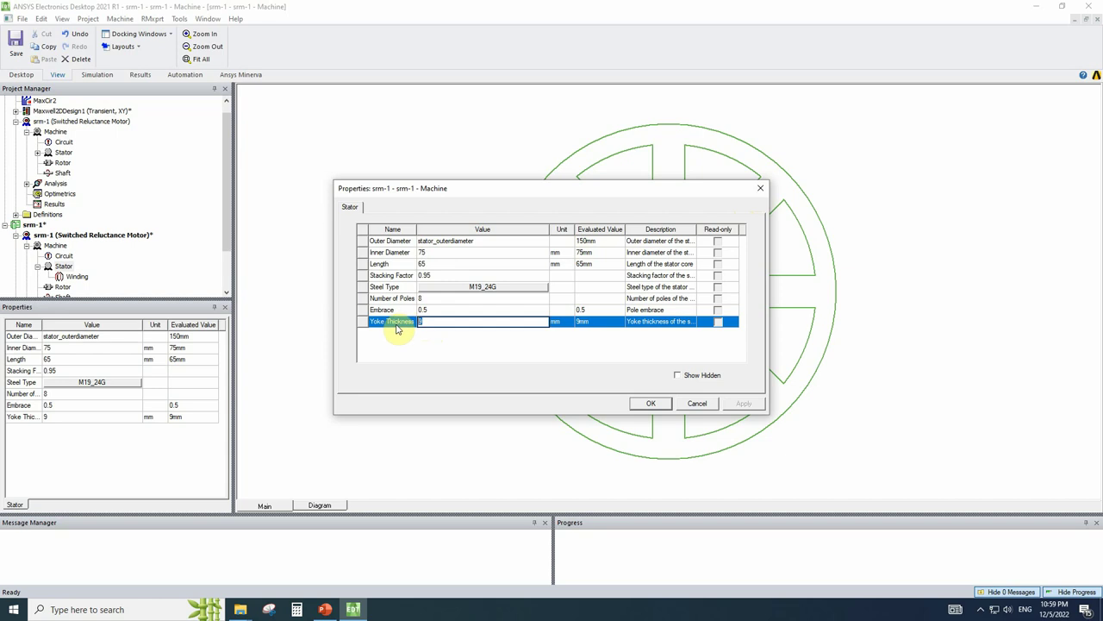
pyautogui.write('stor')
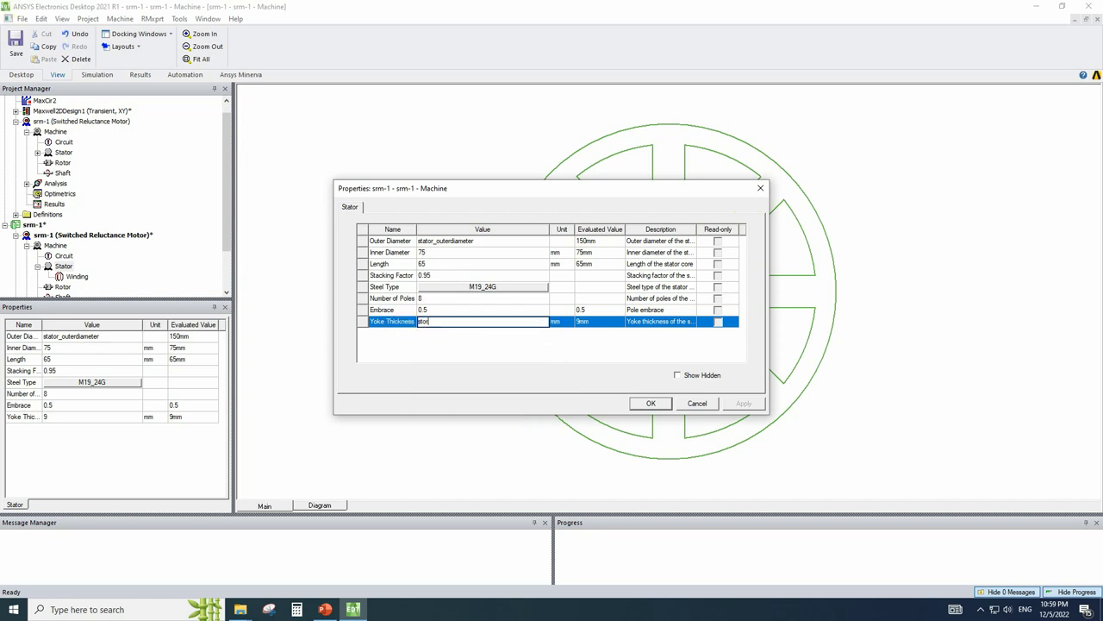
pyautogui.press('BackSpace')
pyautogui.write('a')
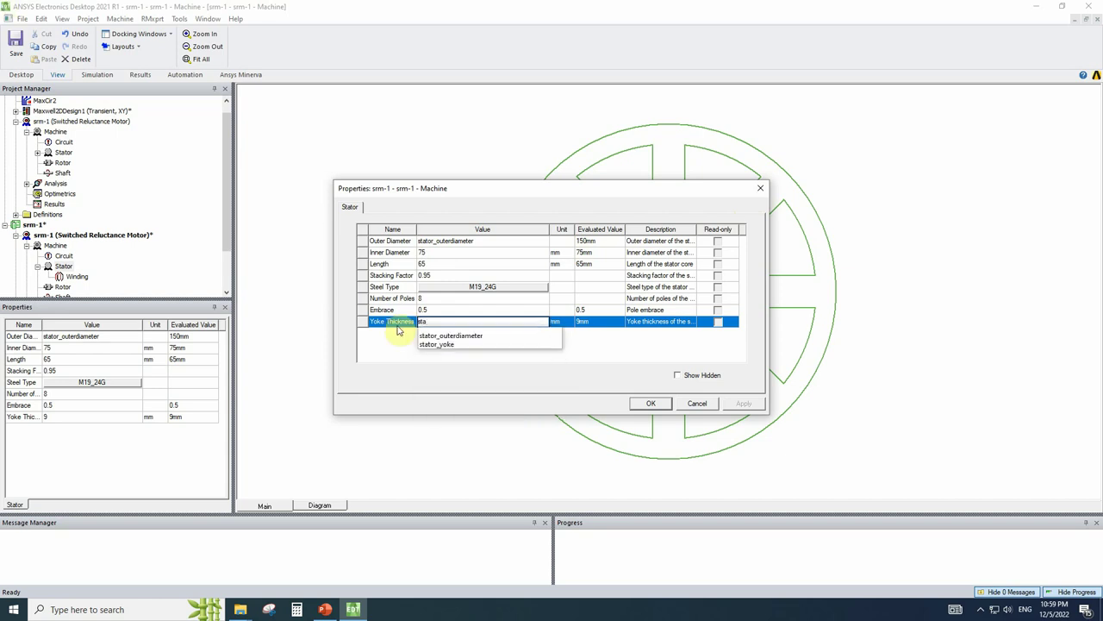
pyautogui.click(441, 345)
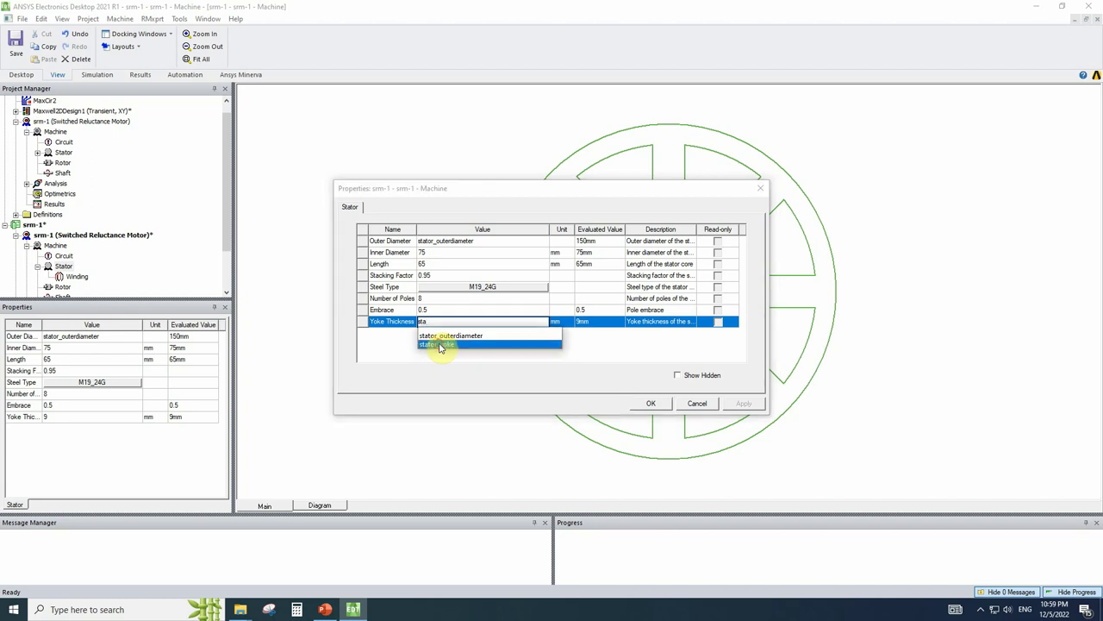
pyautogui.click(451, 369)
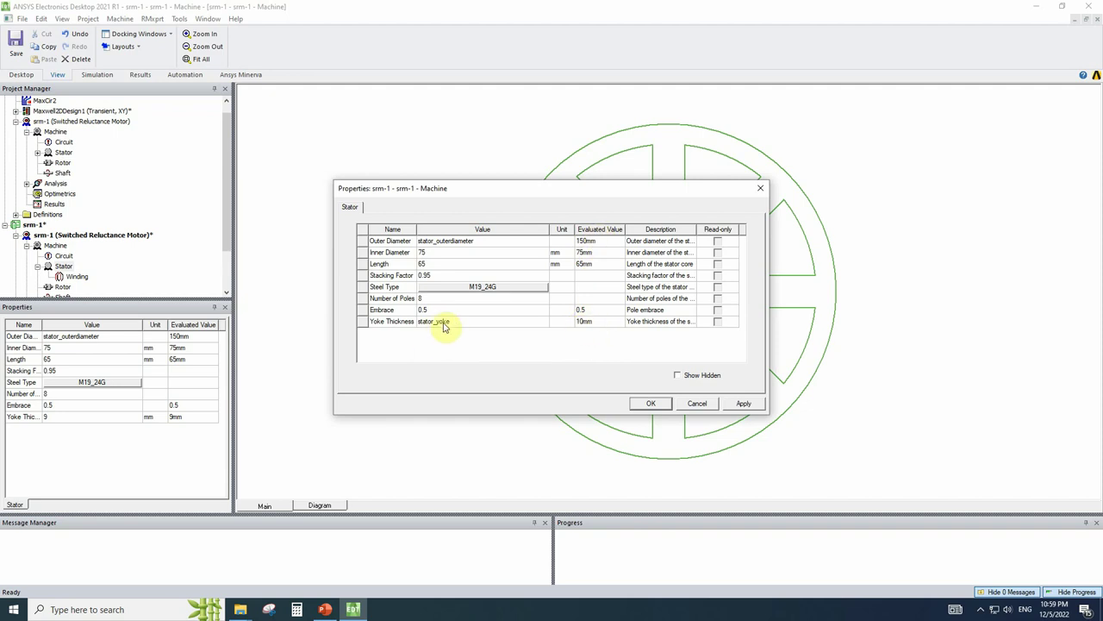
pyautogui.click(649, 404)
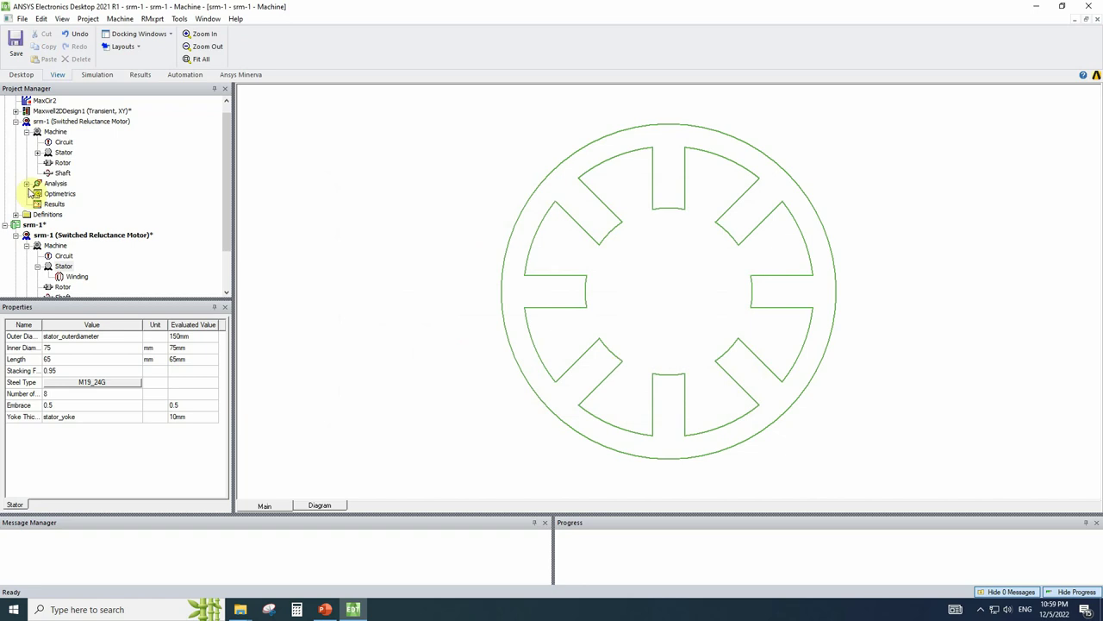
# - Glance at the PowerPoint slides, and review the local design variables of srm-1 in the slide2parametricSRM - Copy project
pyautogui.click(63, 122)
pyautogui.click(325, 610)
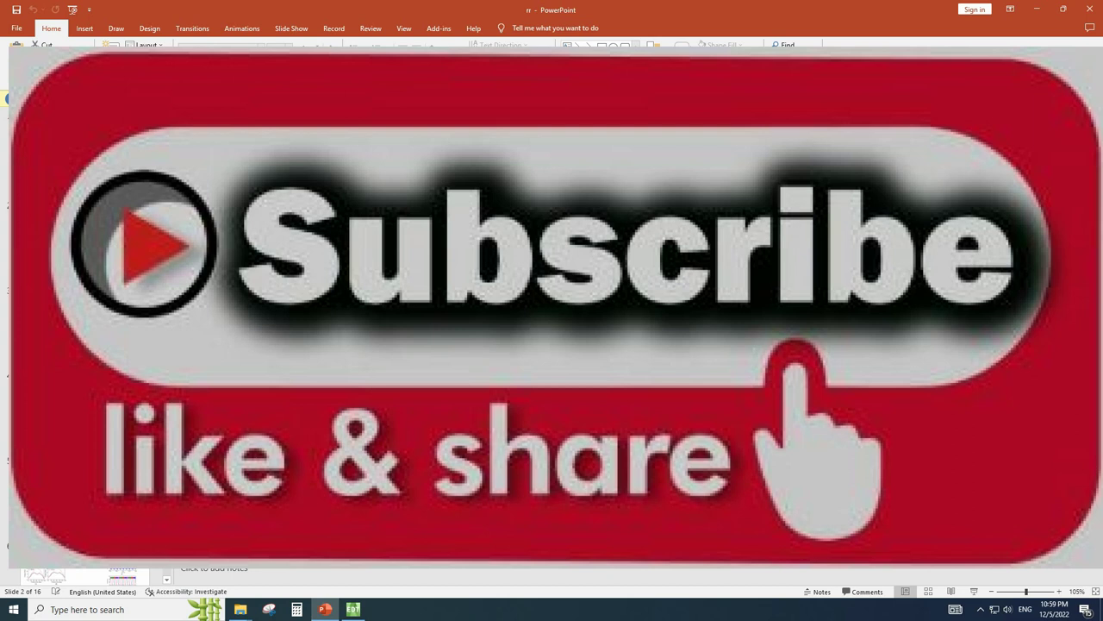
pyautogui.click(353, 610)
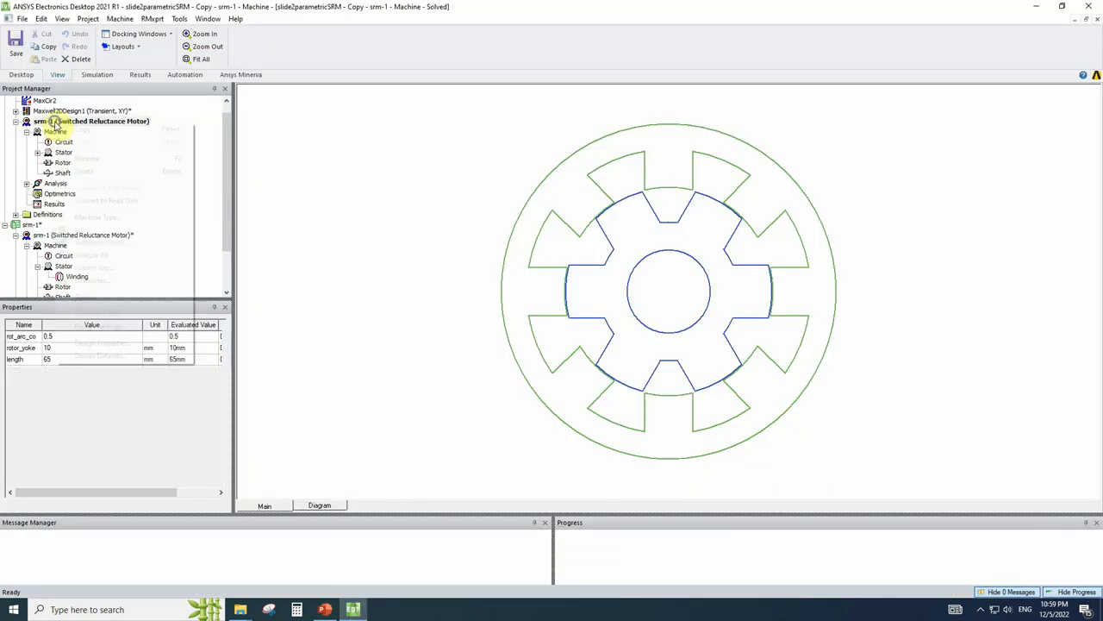
pyautogui.rightClick(55, 122)
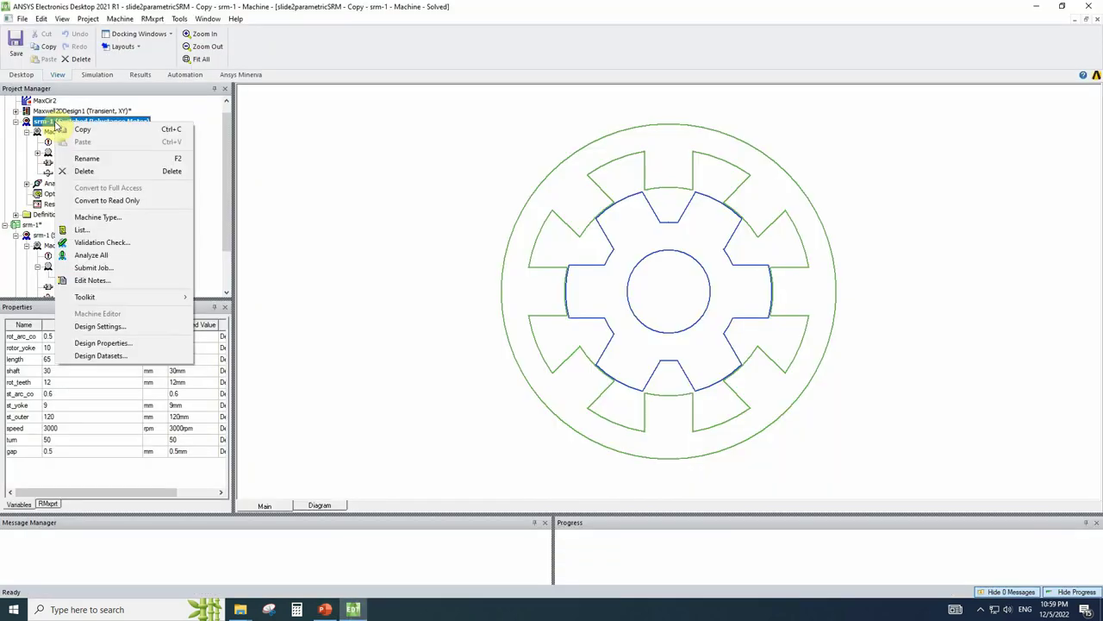
pyautogui.click(136, 345)
pyautogui.moveTo(684, 411); pyautogui.dragTo(655, 497)
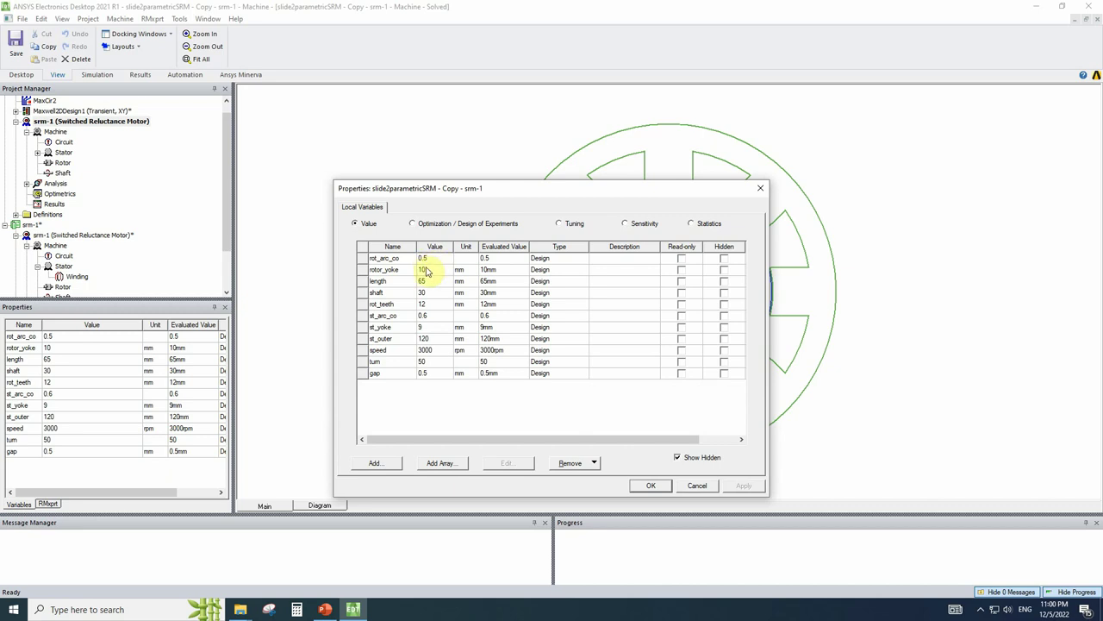
pyautogui.click(388, 293)
pyautogui.moveTo(555, 189); pyautogui.dragTo(972, 177)
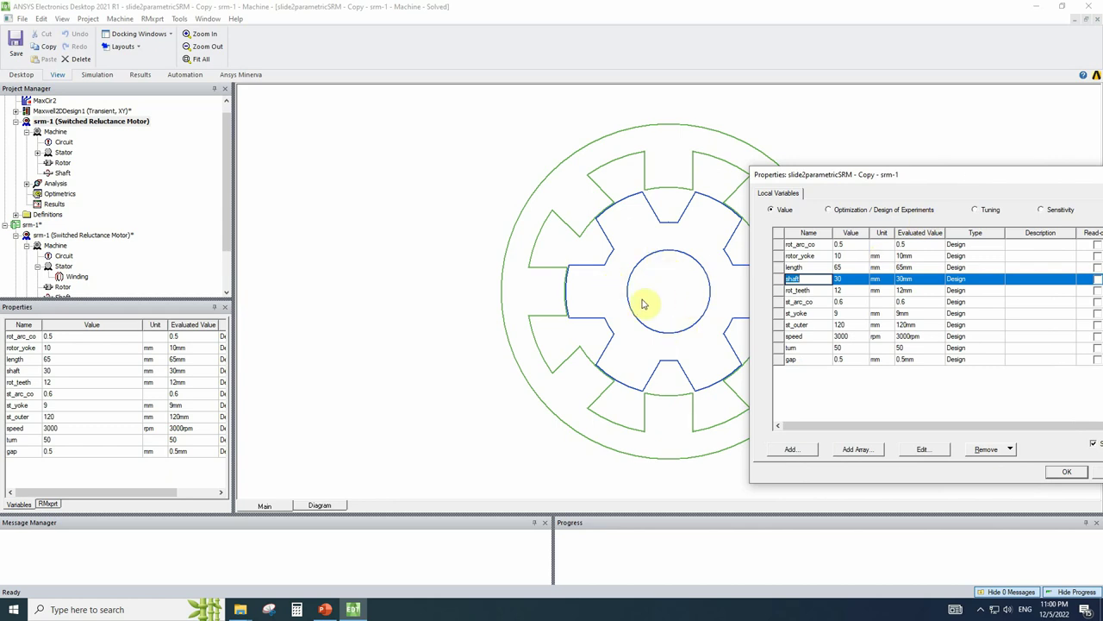
pyautogui.click(801, 291)
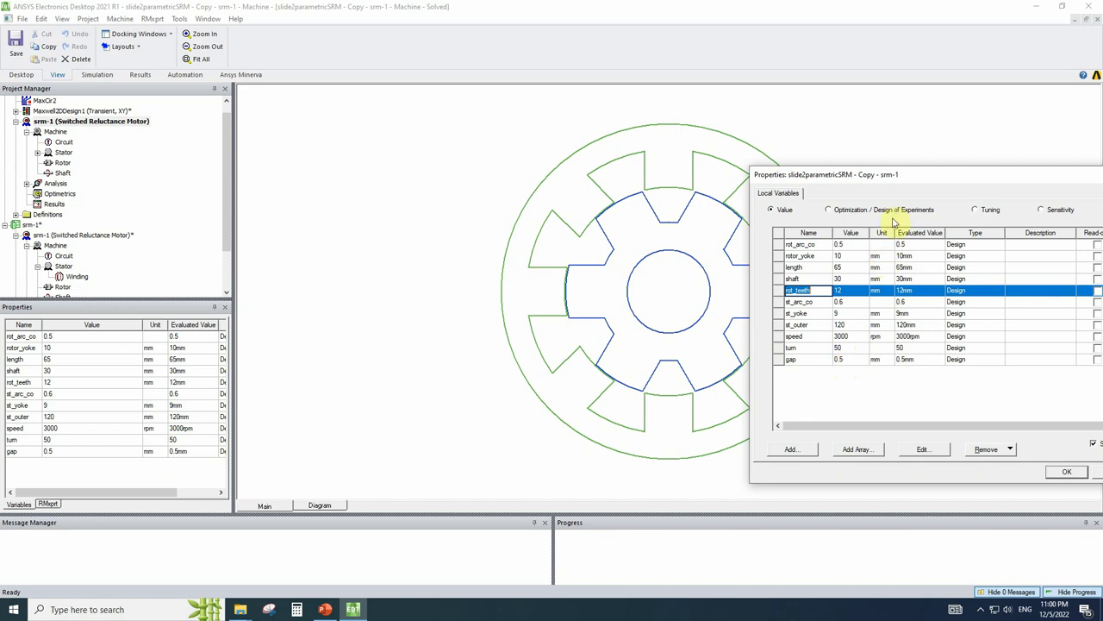
pyautogui.moveTo(916, 176); pyautogui.dragTo(726, 127)
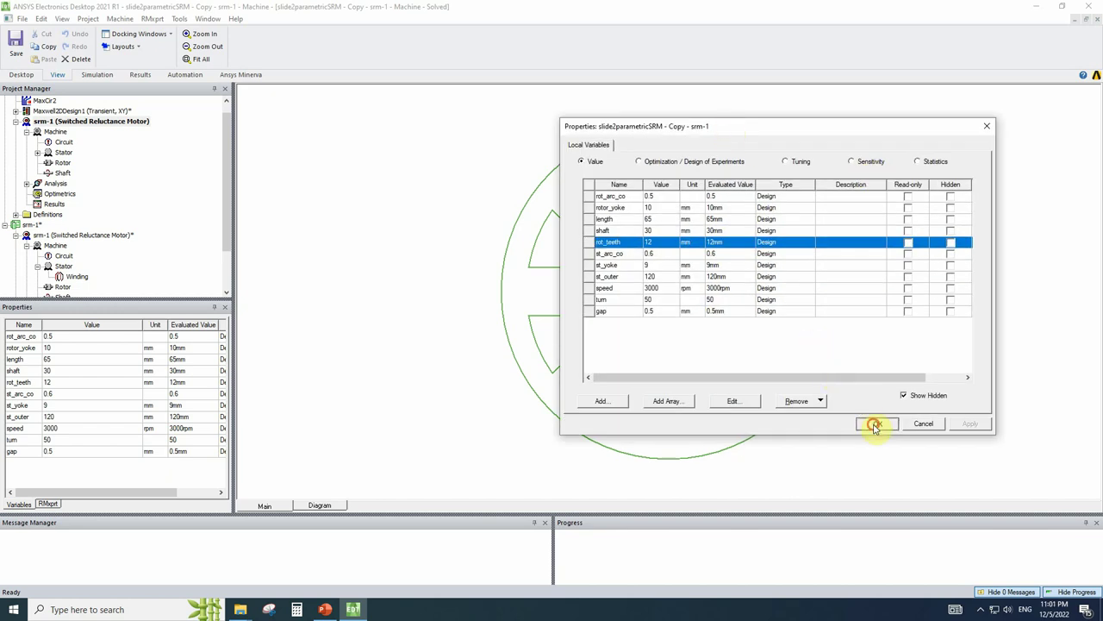
pyautogui.click(875, 424)
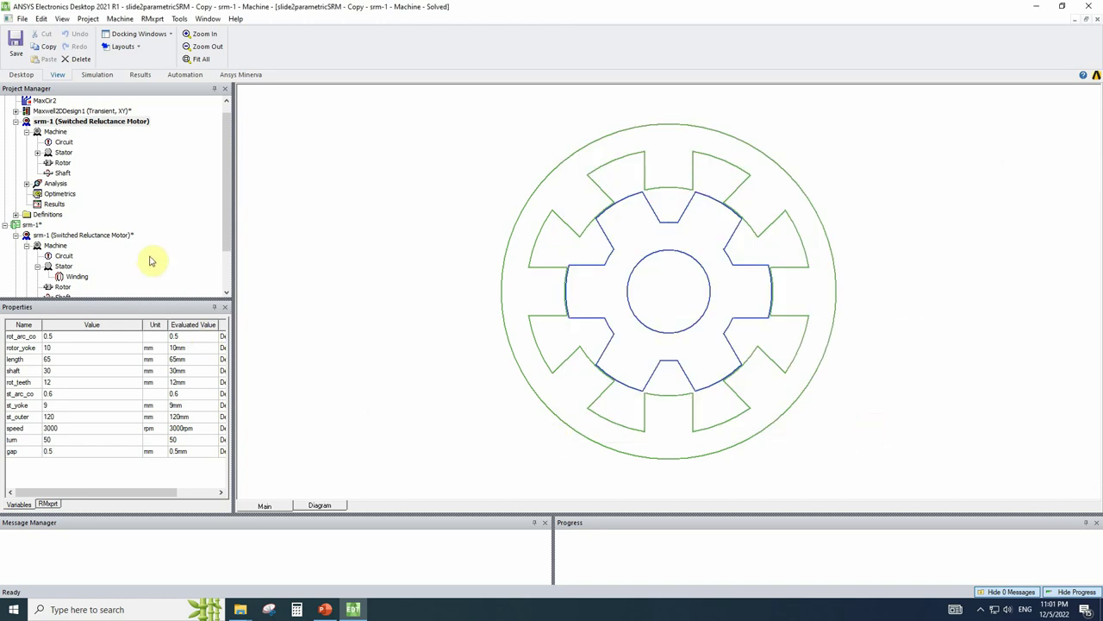
# - Examine which variables and expressions drive the stator's dimensions, embrace and yoke thickness, and the winding's turns per pole, in slide2parametricSRM - Copy
pyautogui.doubleClick(62, 153)
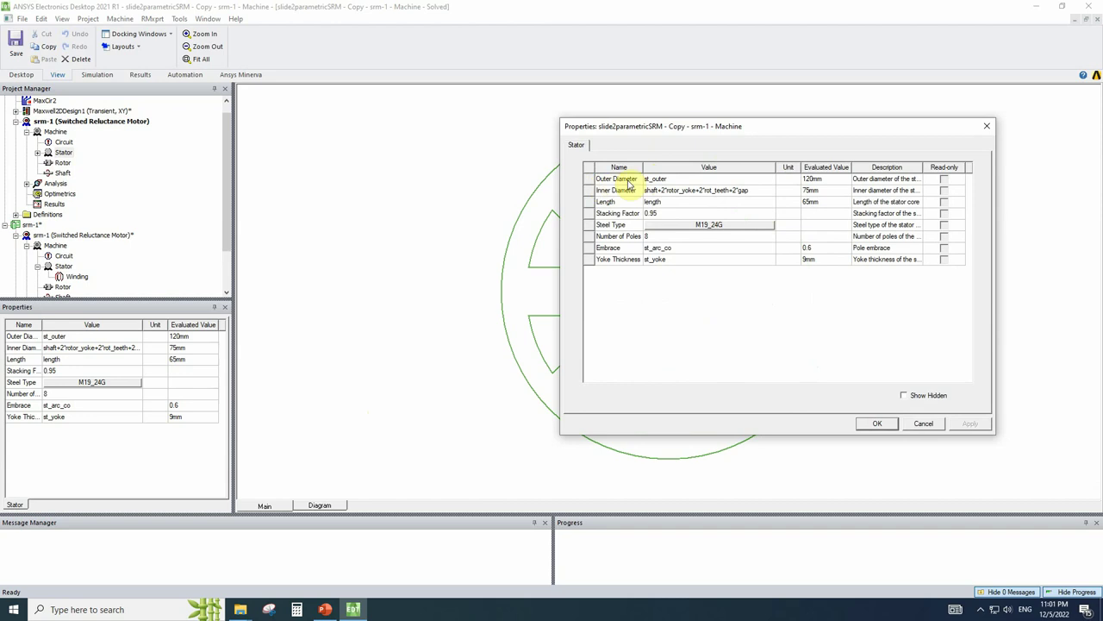
pyautogui.moveTo(560, 211); pyautogui.dragTo(451, 240)
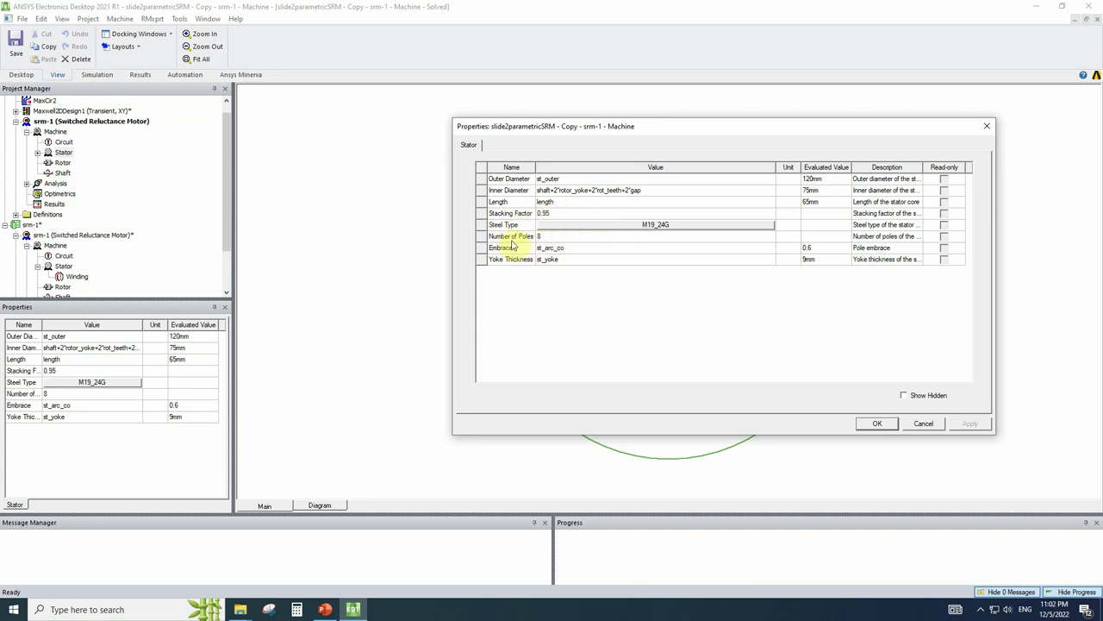
pyautogui.click(549, 235)
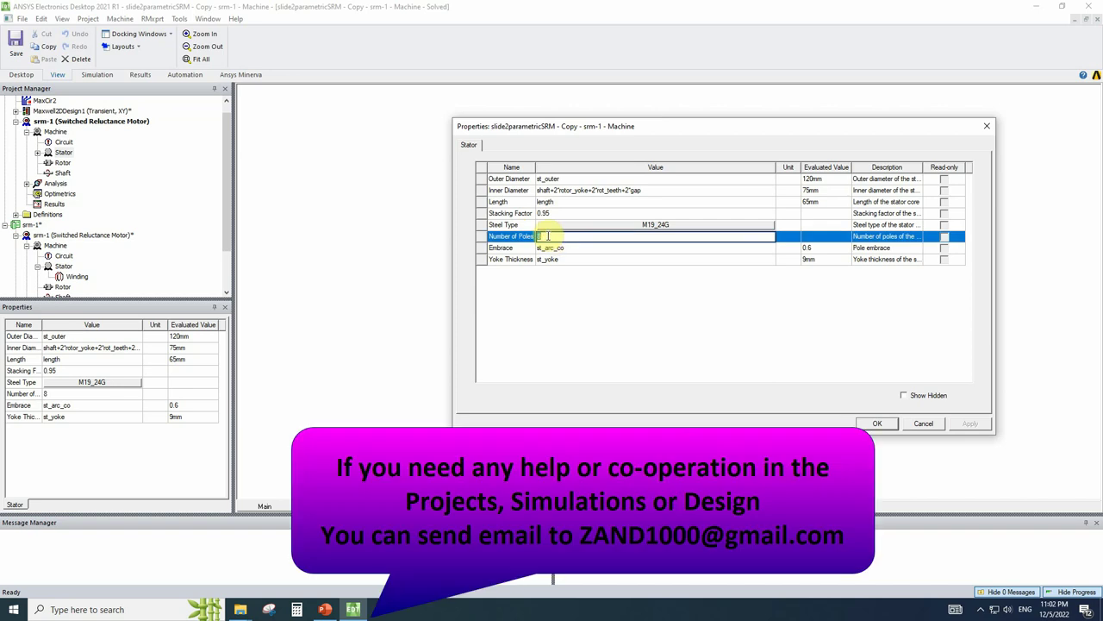
pyautogui.click(518, 250)
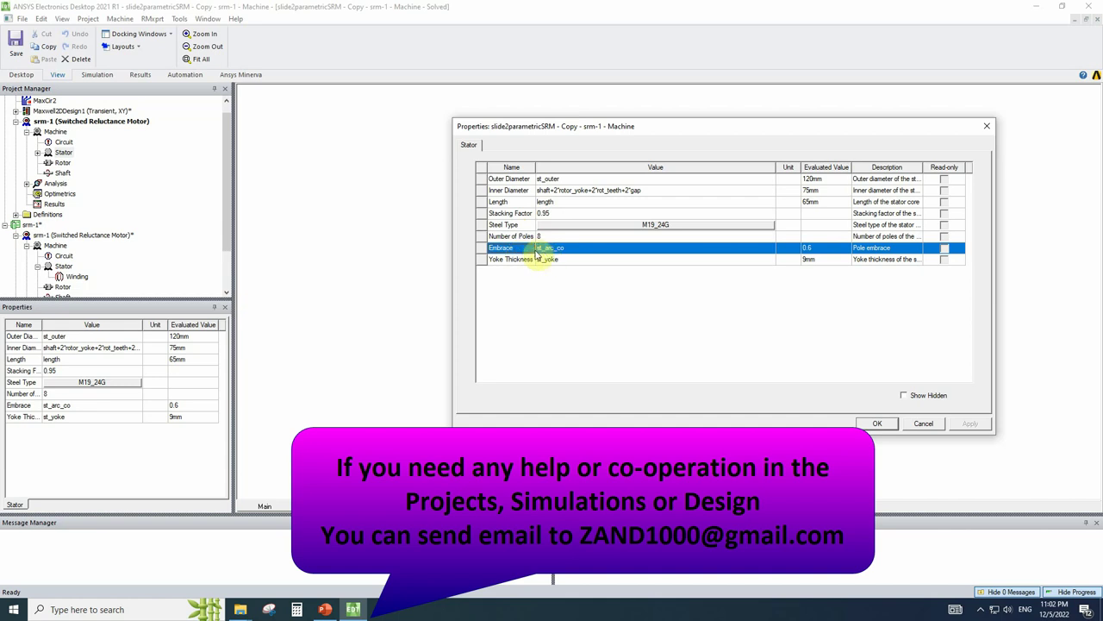
pyautogui.click(550, 249)
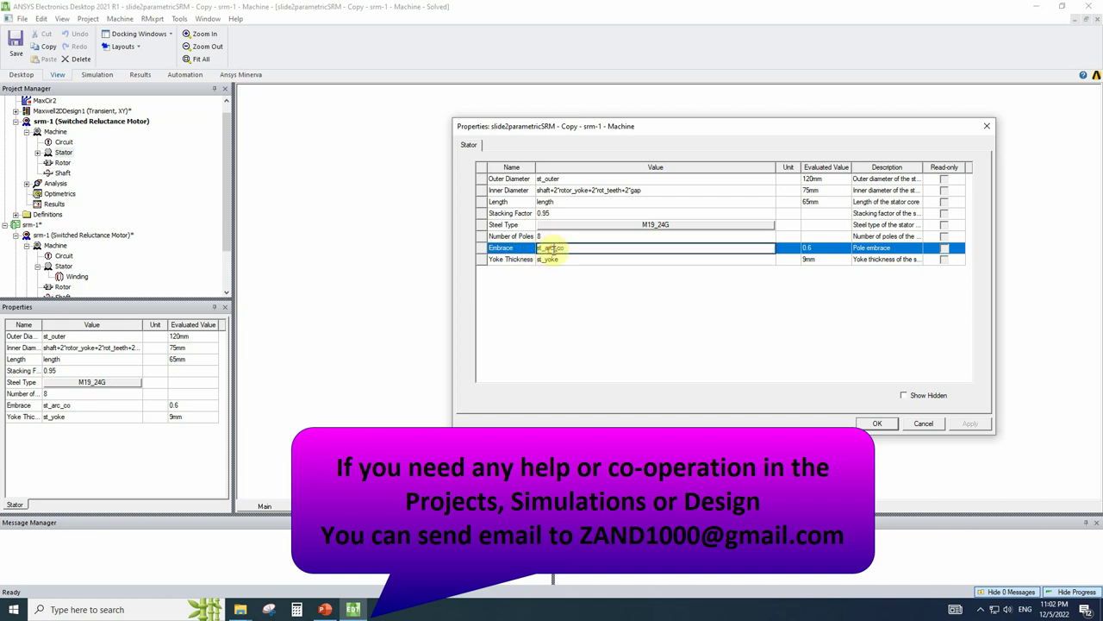
pyautogui.click(509, 261)
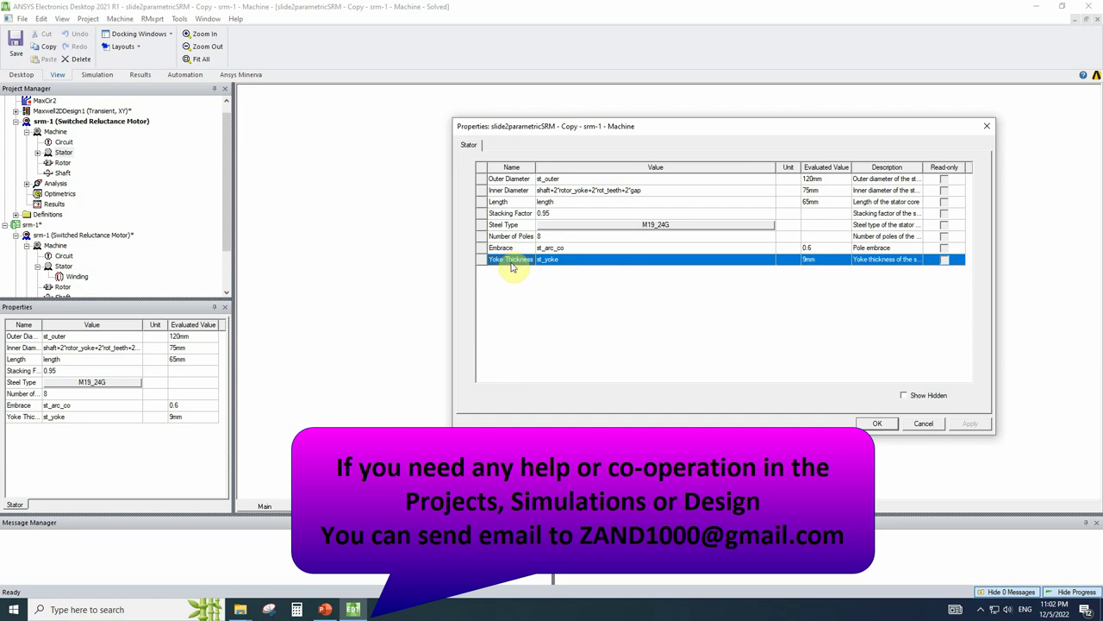
pyautogui.click(548, 261)
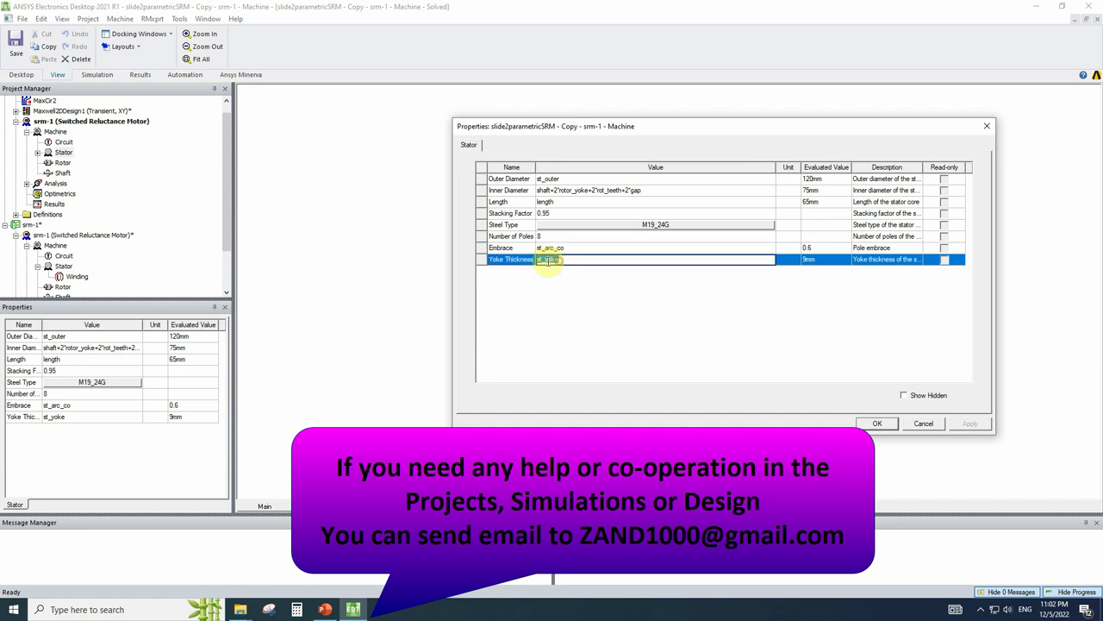
pyautogui.press('Return')
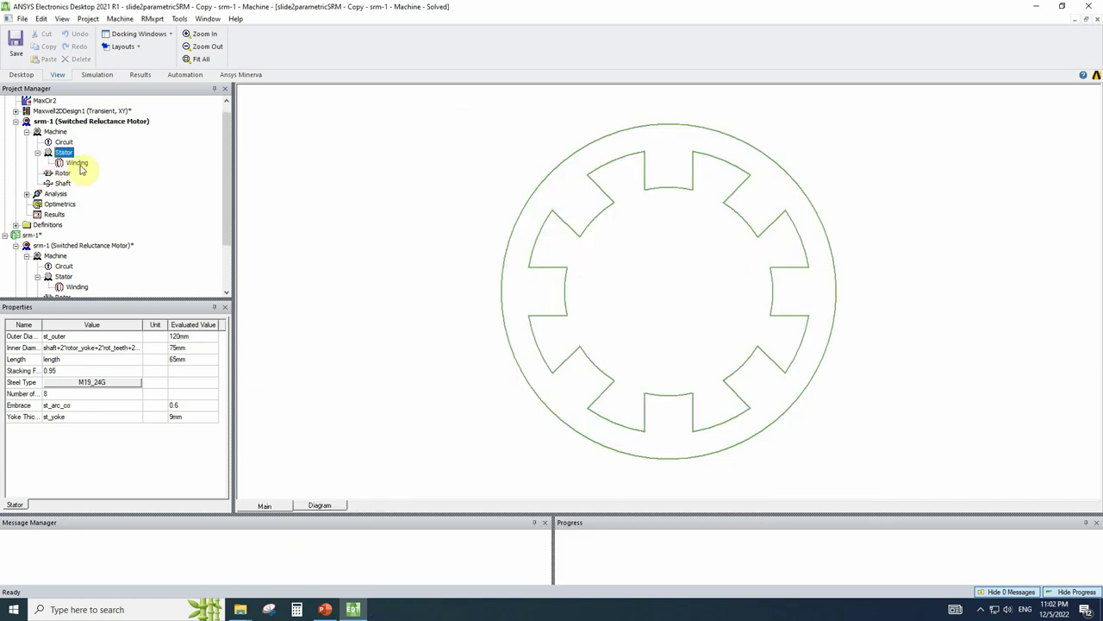
pyautogui.doubleClick(78, 163)
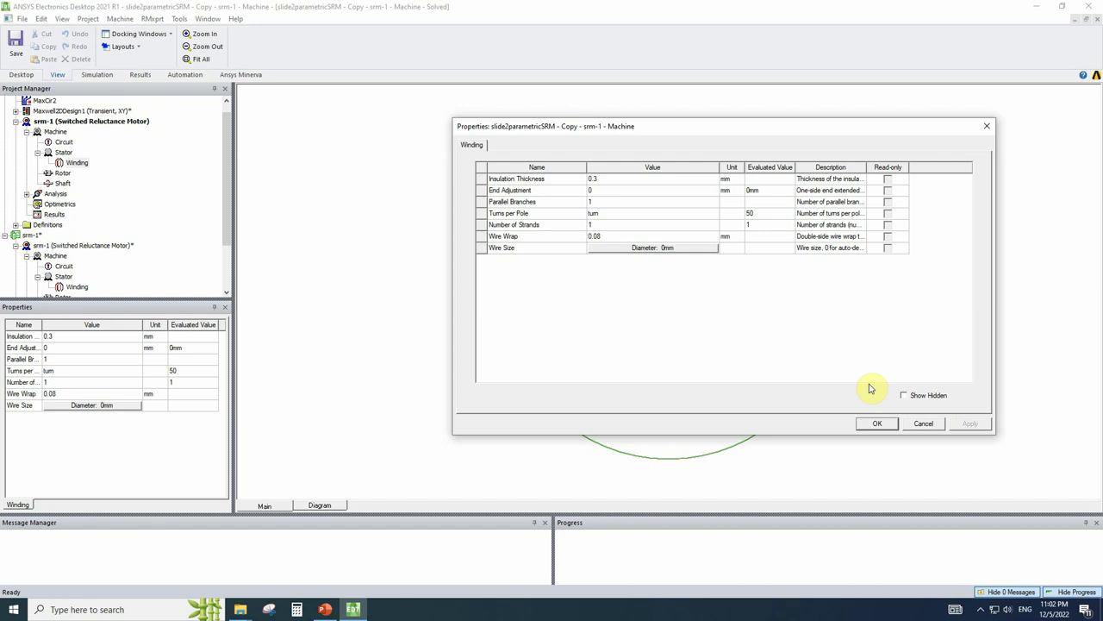
pyautogui.click(877, 423)
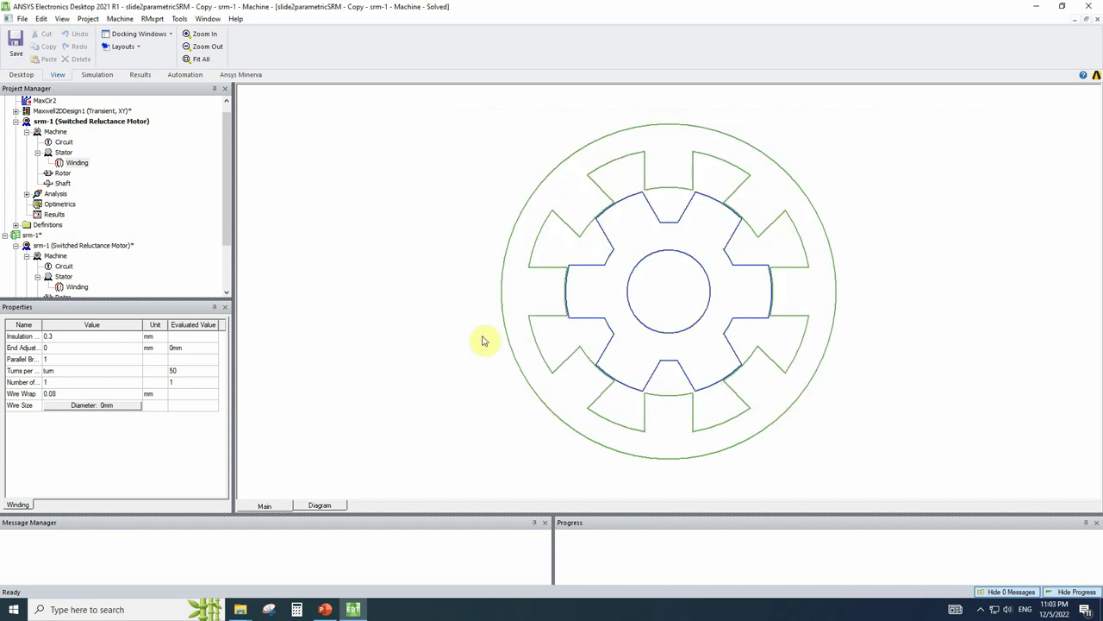
# - Examine the variables and expressions behind the rotor's inner and outer diameters, embrace and yoke thickness in slide2parametricSRM - Copy
pyautogui.doubleClick(65, 173)
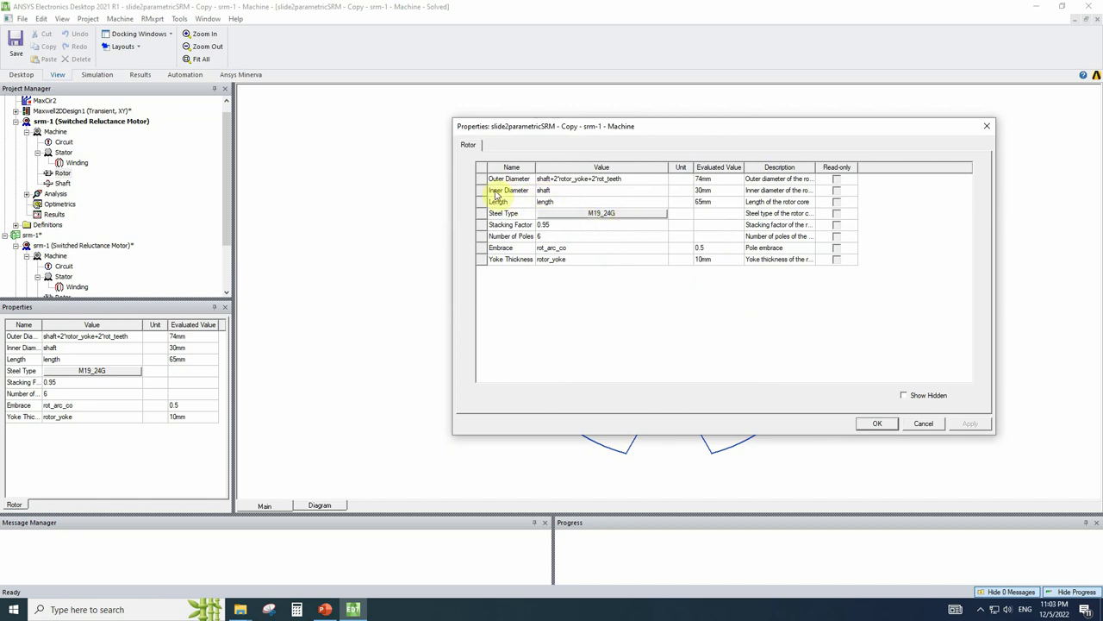
pyautogui.click(554, 191)
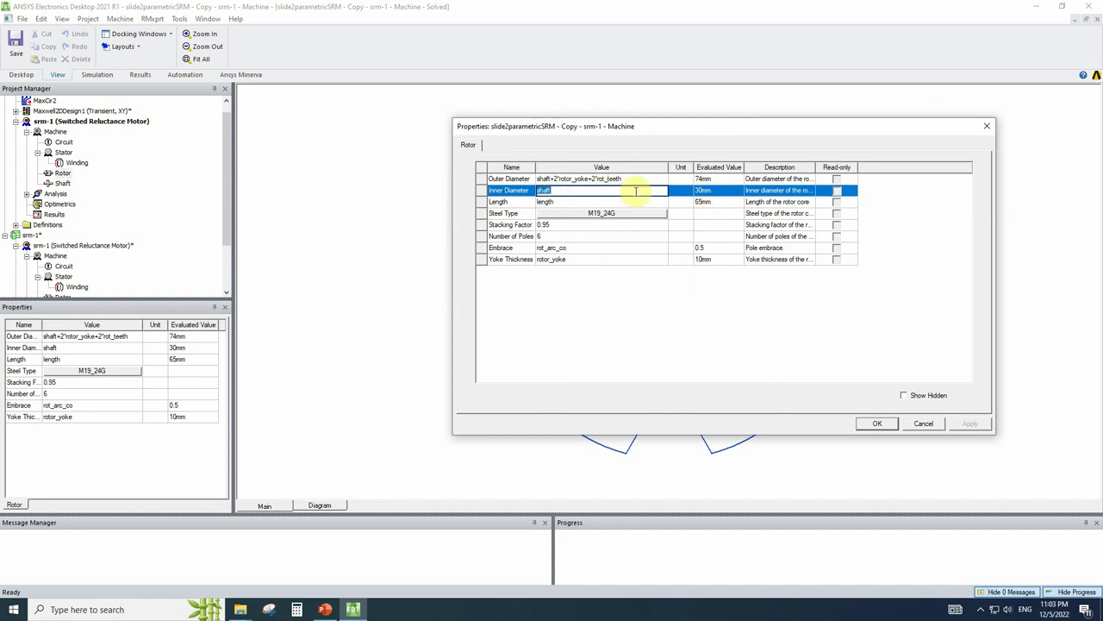
pyautogui.click(545, 179)
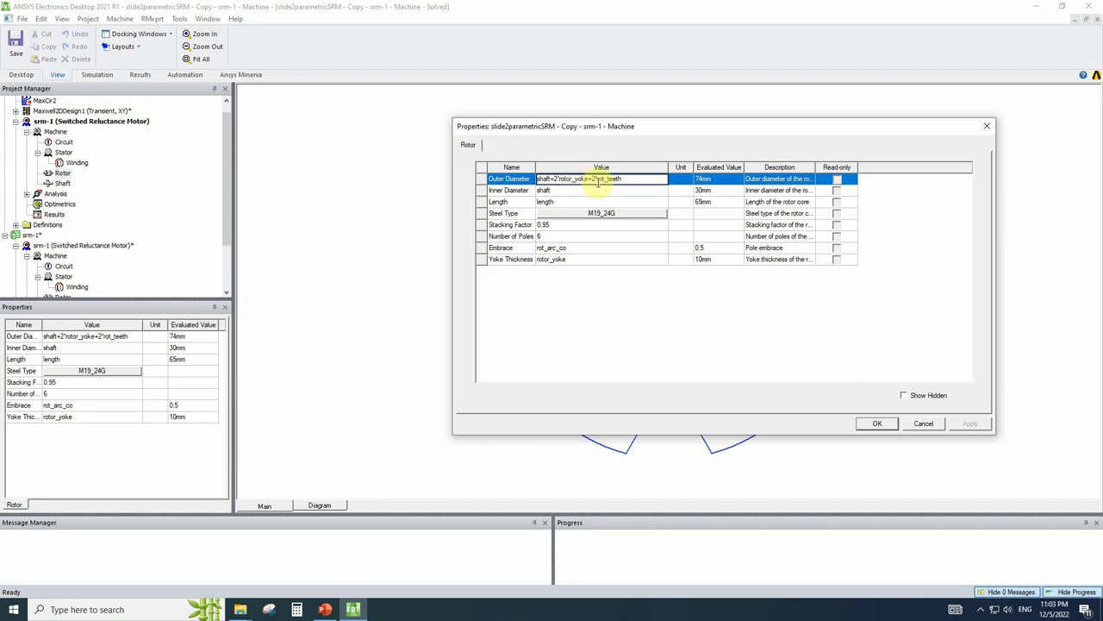
pyautogui.moveTo(670, 119); pyautogui.dragTo(572, 230)
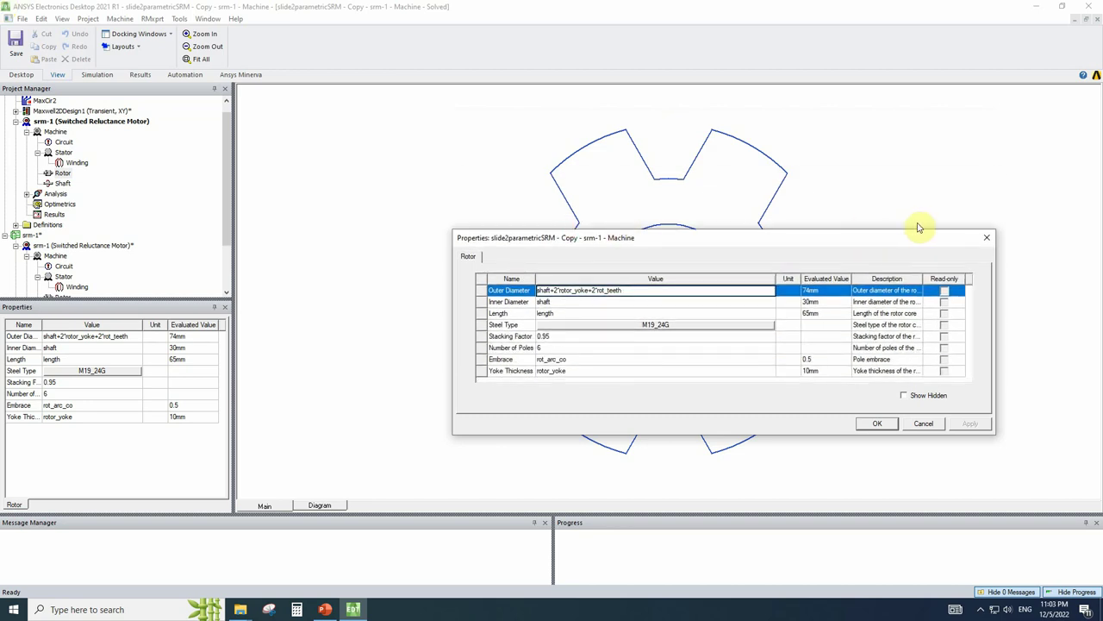
pyautogui.click(987, 237)
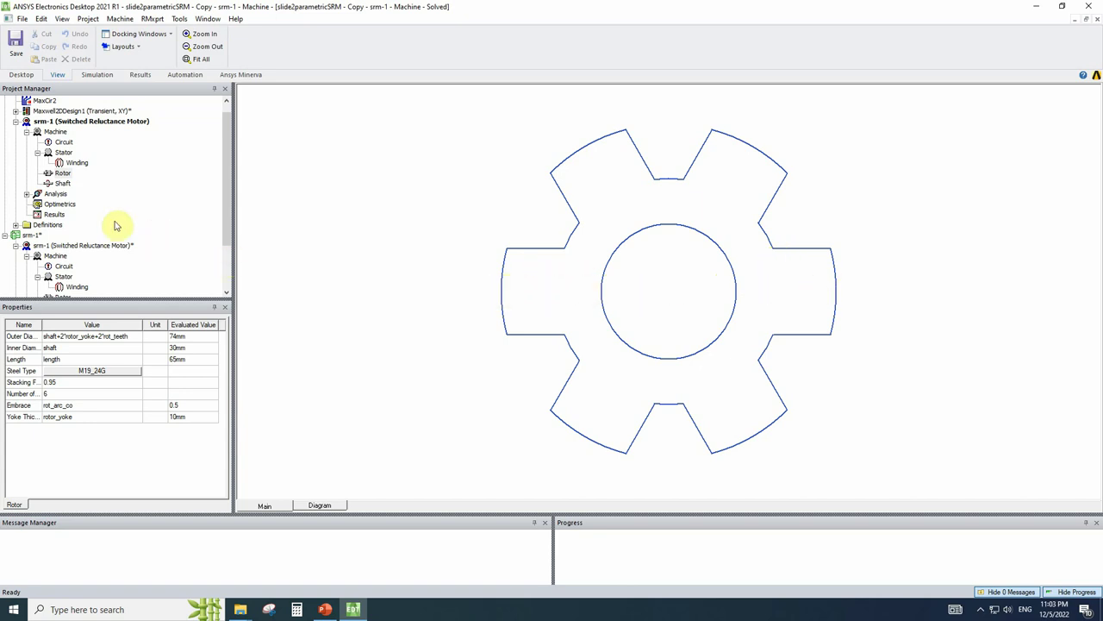
pyautogui.doubleClick(63, 175)
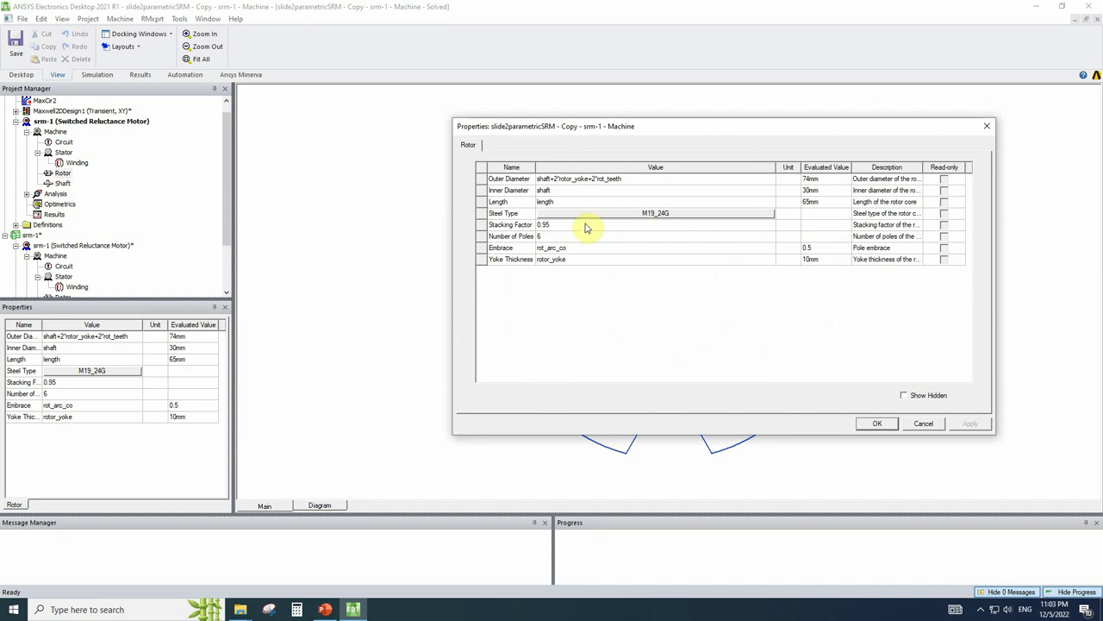
pyautogui.click(549, 248)
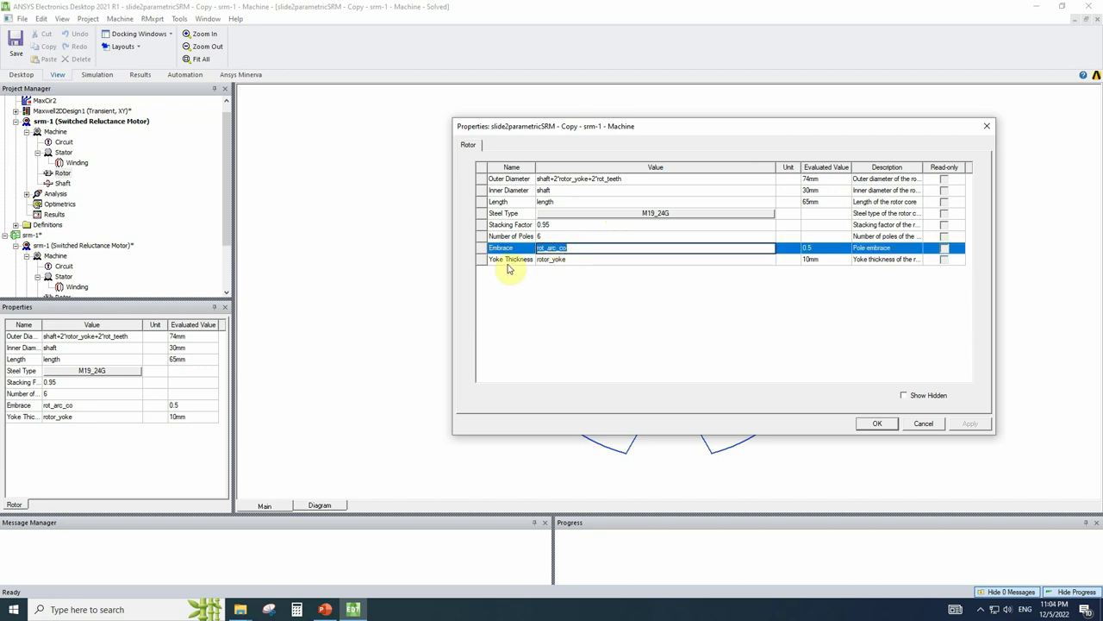
pyautogui.click(510, 260)
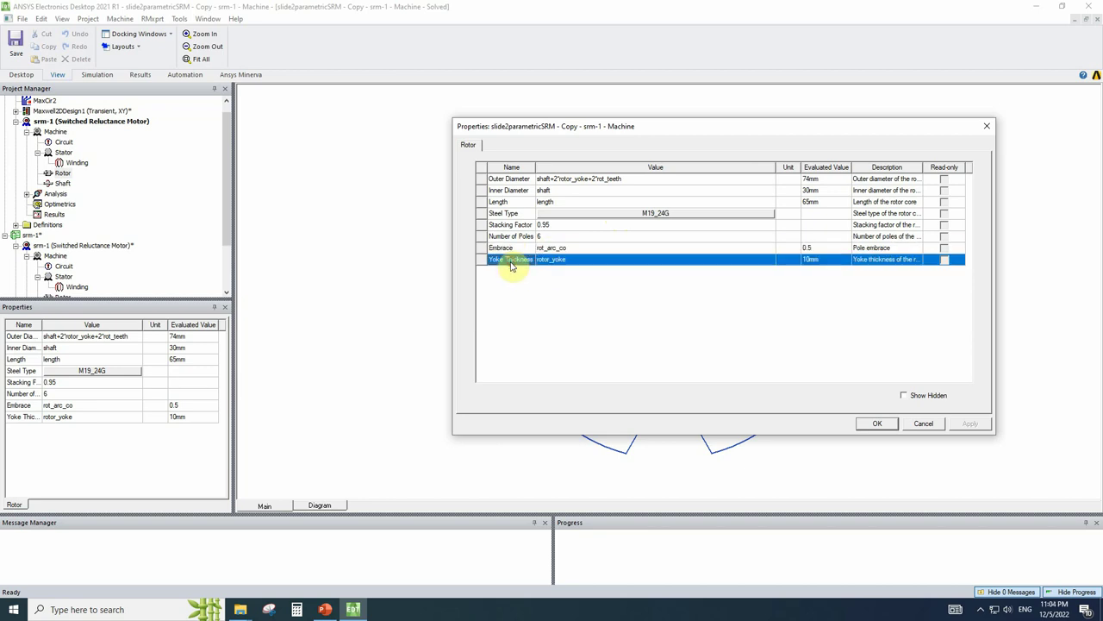
pyautogui.click(555, 263)
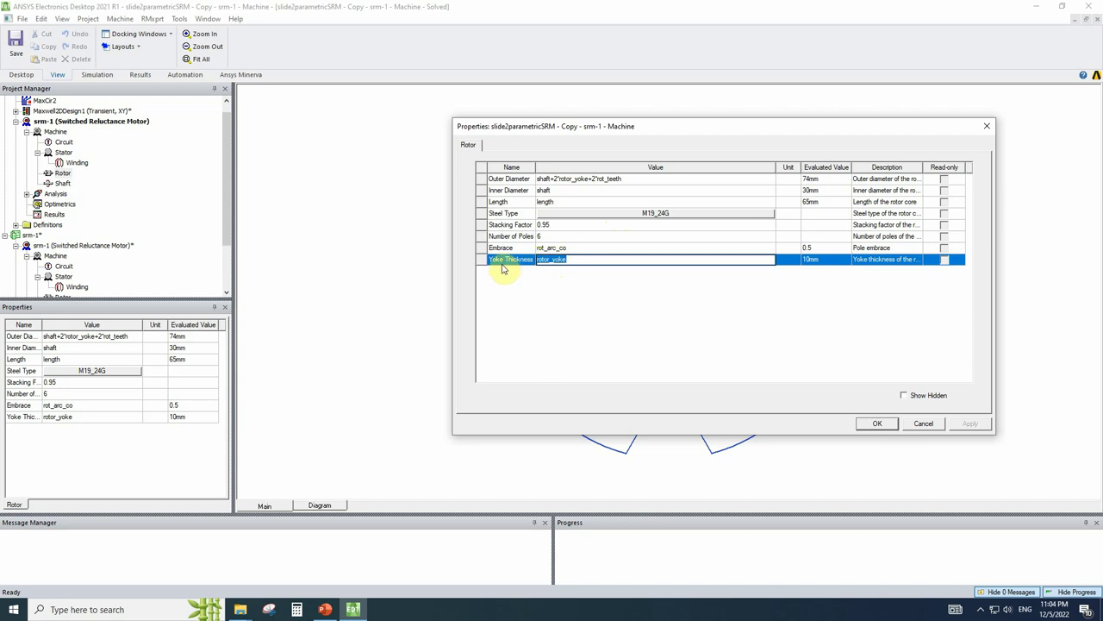
pyautogui.press('Return')
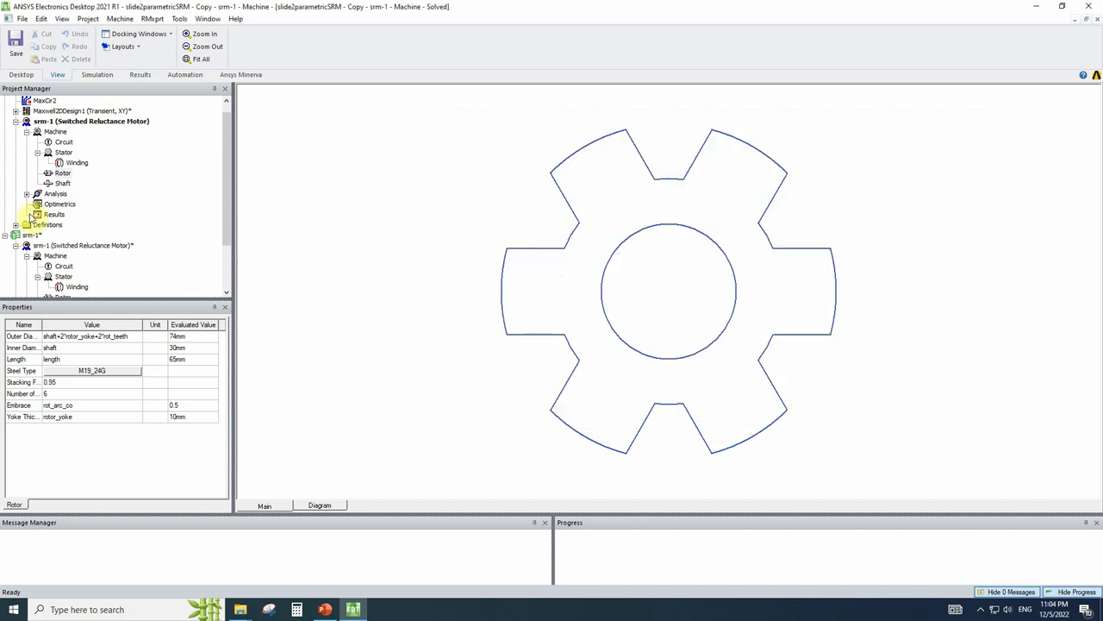
# - Review the rated speed and rated output of analysis Setup1, and the machine's Circuit properties, in slide2parametricSRM - Copy
pyautogui.click(26, 194)
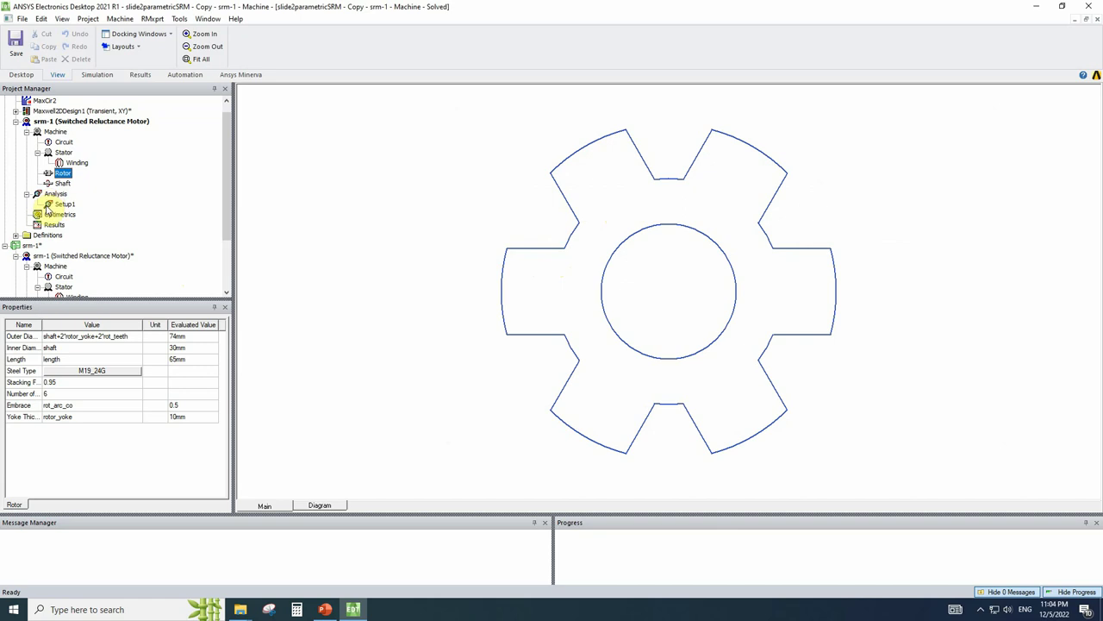
pyautogui.doubleClick(65, 204)
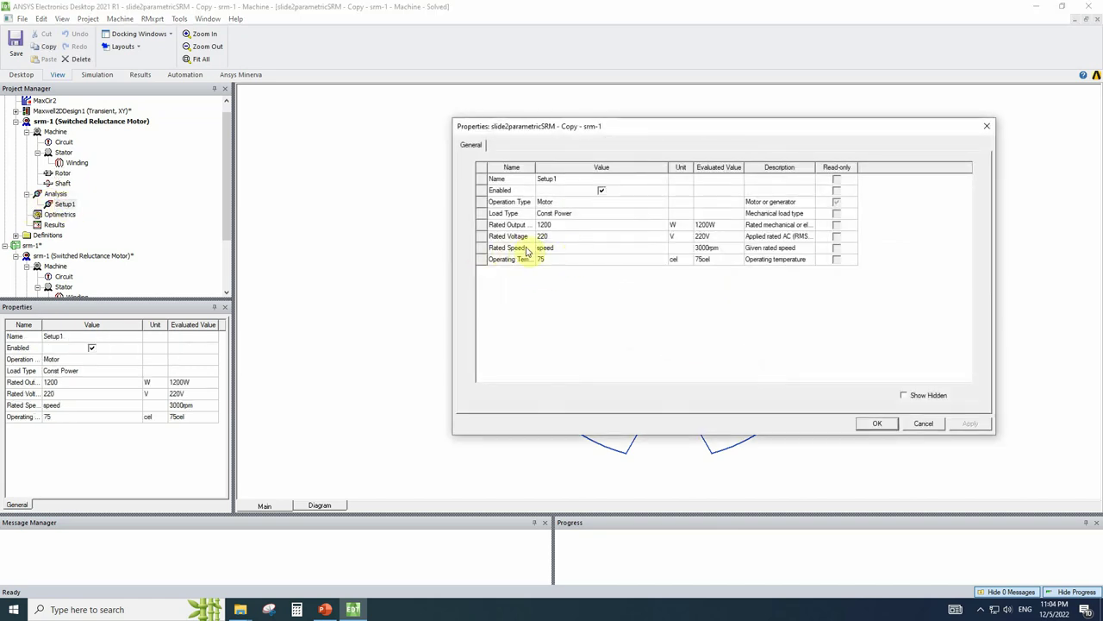
pyautogui.click(526, 249)
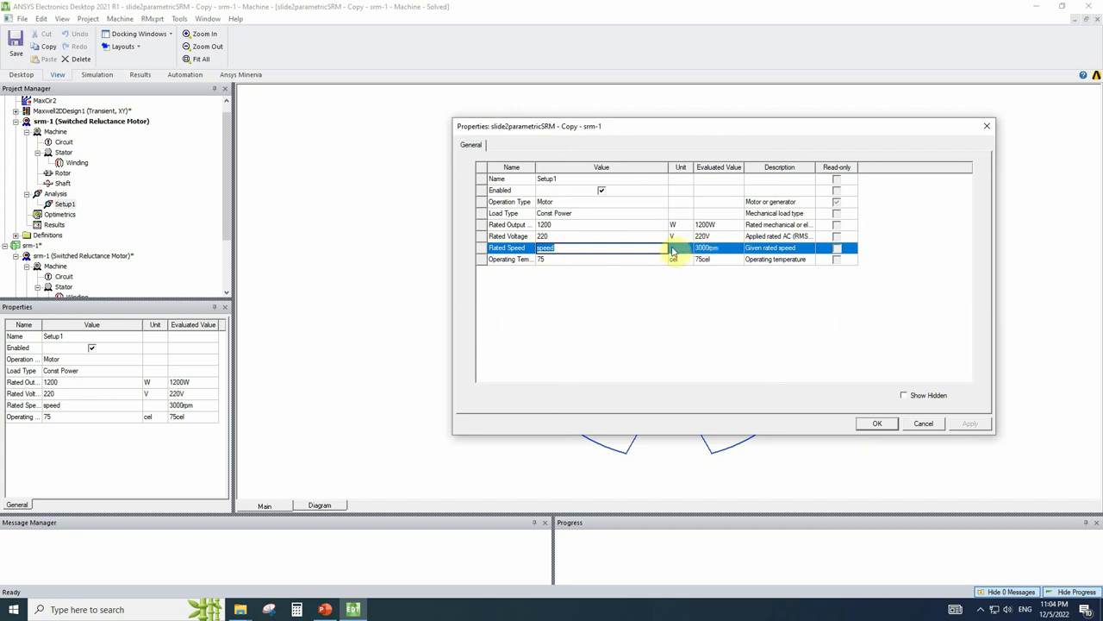
pyautogui.click(552, 227)
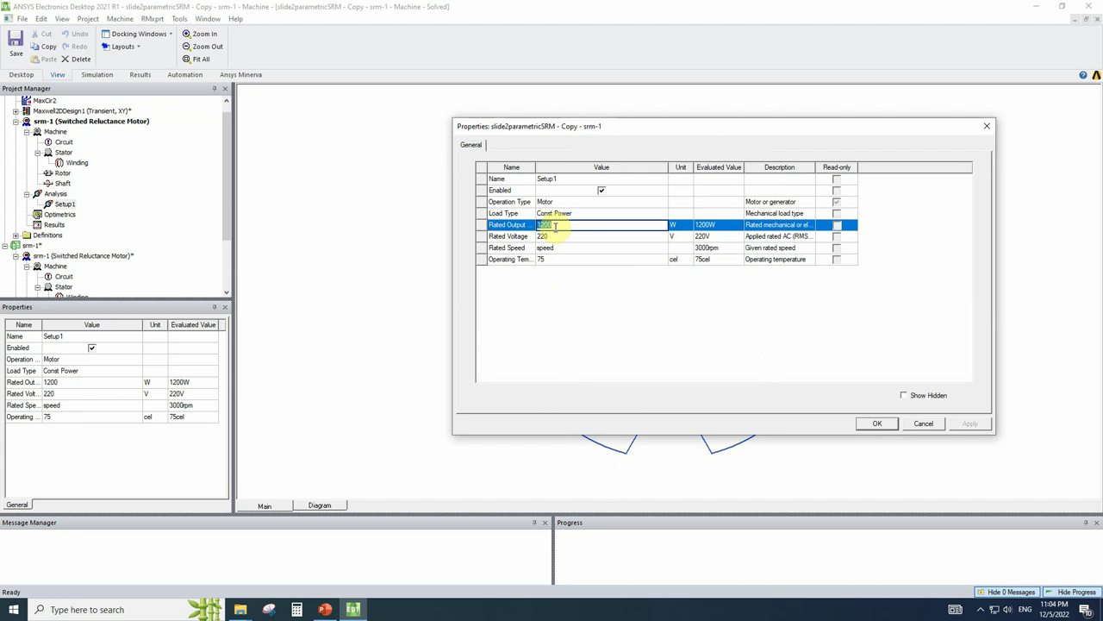
pyautogui.click(877, 423)
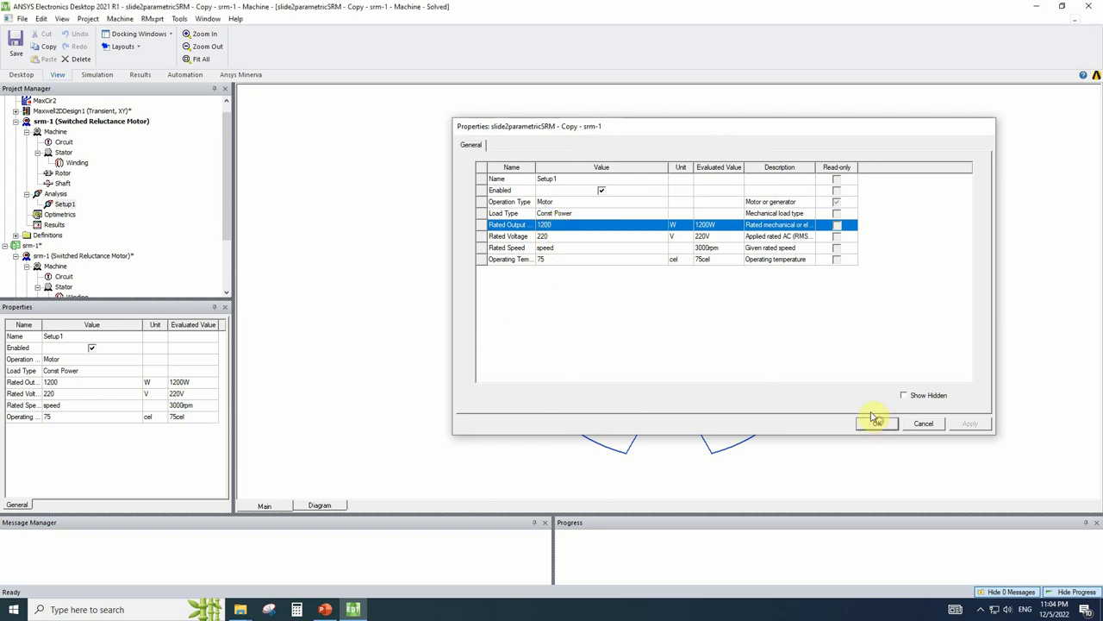
pyautogui.doubleClick(64, 141)
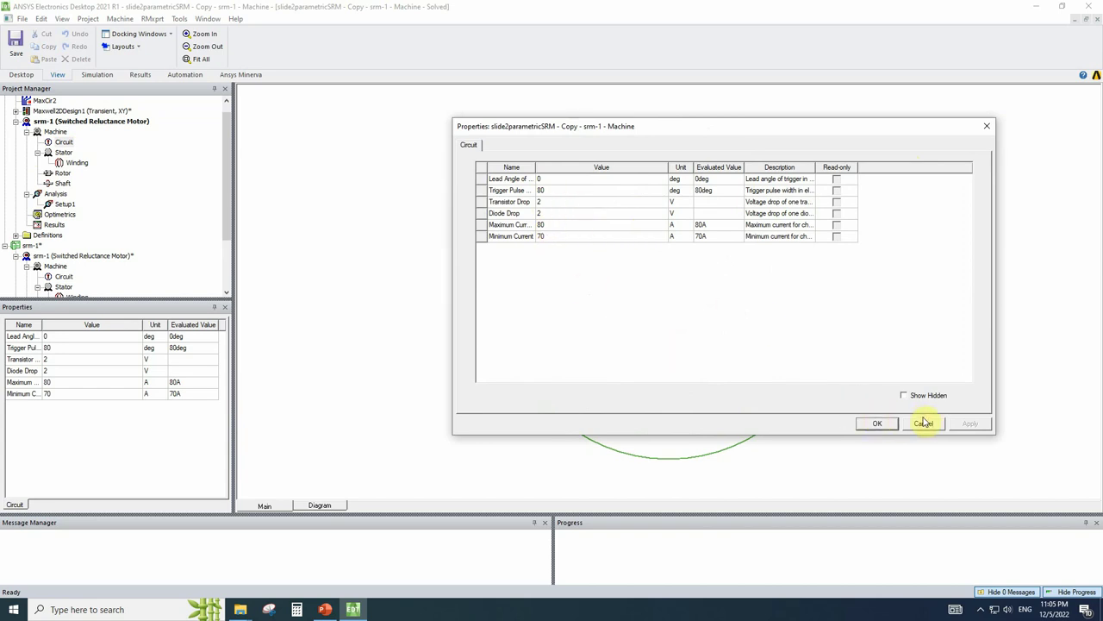
pyautogui.click(894, 422)
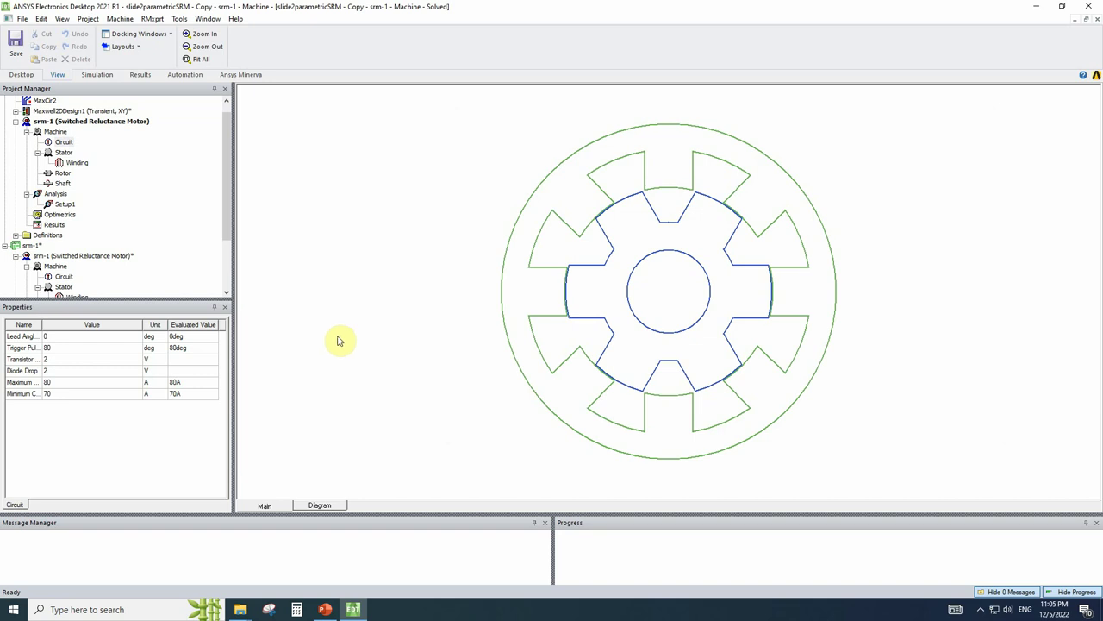
# - Analyze Setup1 of srm-1 in slide2parametricSRM - Copy and open its solution curves
pyautogui.rightClick(65, 204)
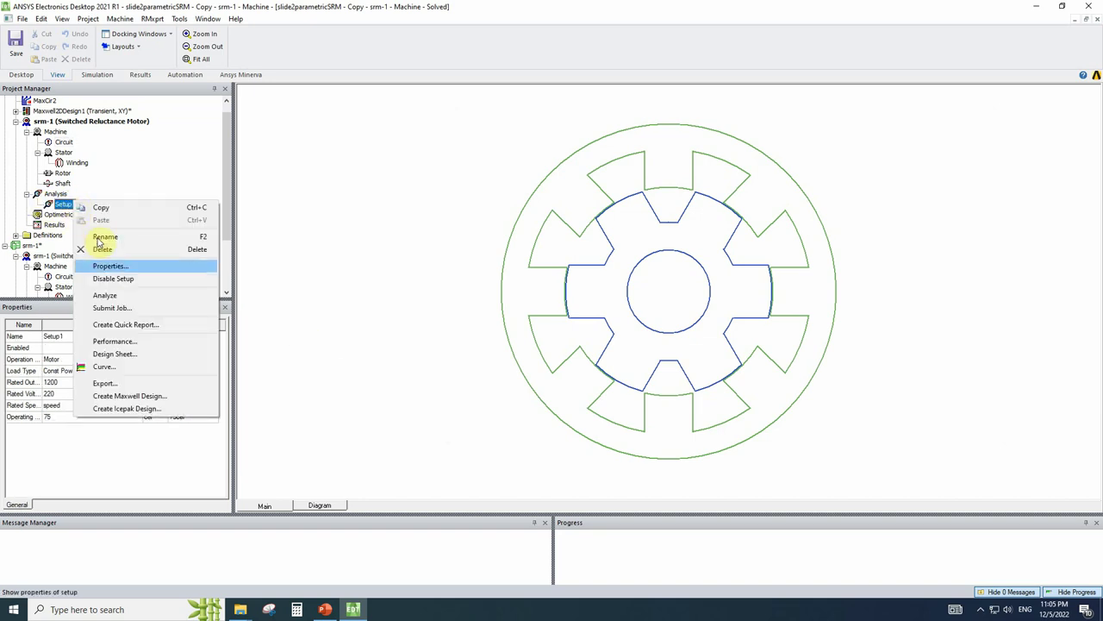
pyautogui.click(133, 295)
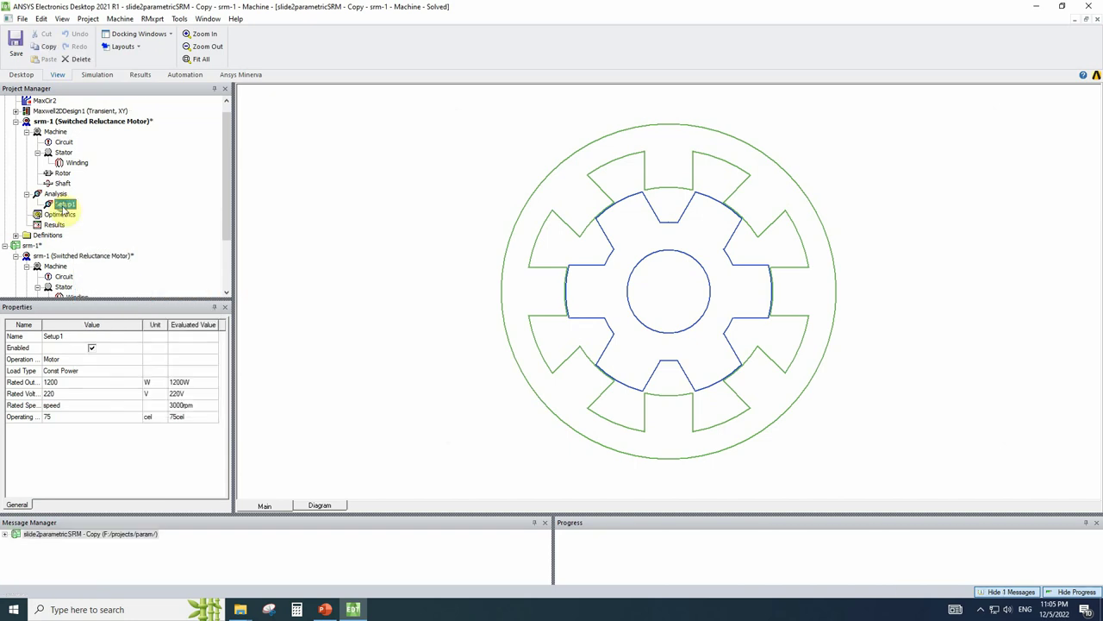
pyautogui.rightClick(65, 207)
pyautogui.click(133, 372)
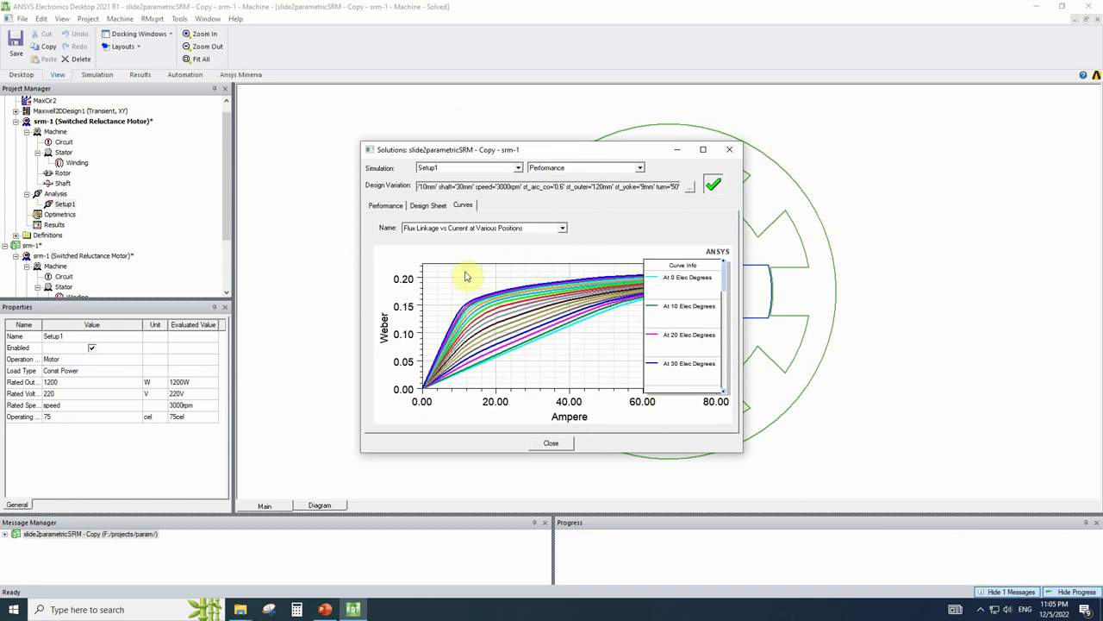
# - Examine the Output Torque, Output Power and Input DC Current vs Speed curves and the Flux Linkage curve of Setup1, and close the solutions
pyautogui.click(479, 228)
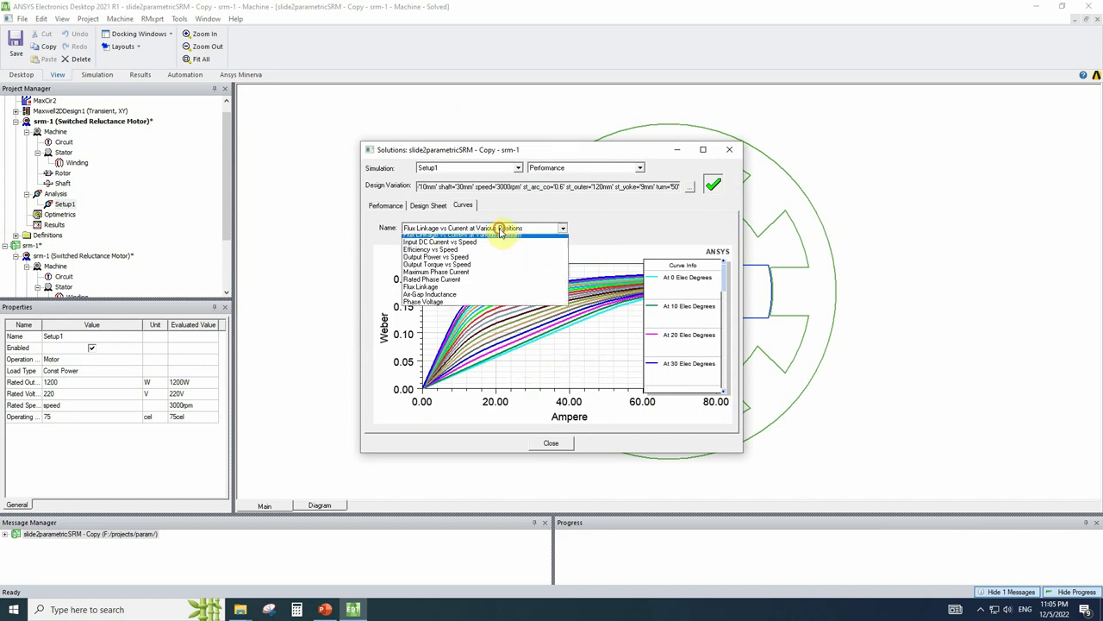
pyautogui.click(491, 269)
pyautogui.click(506, 226)
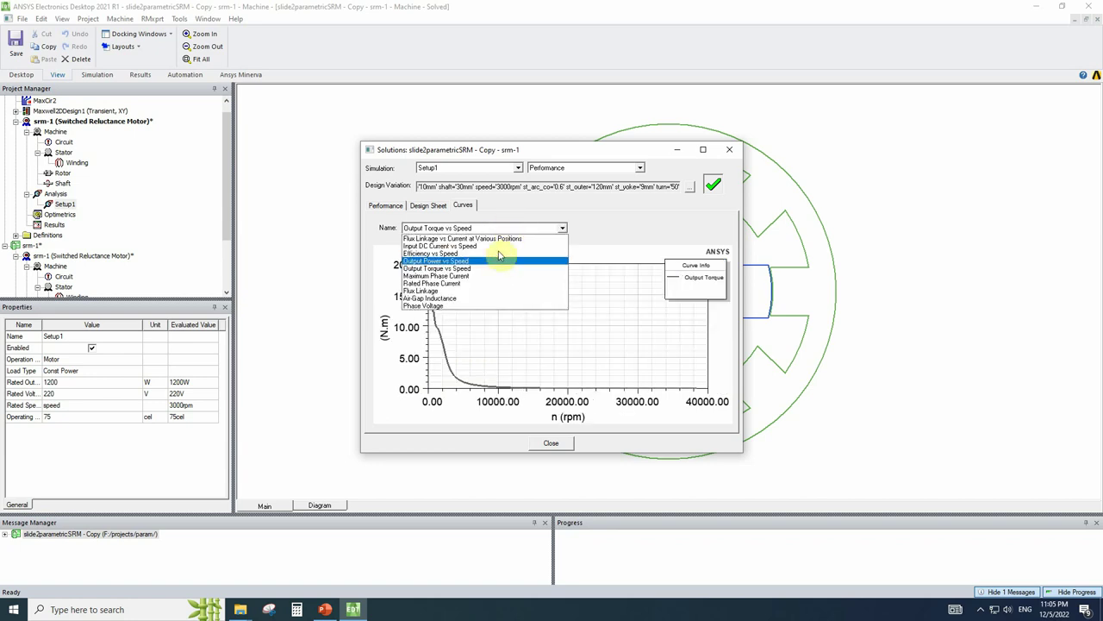
pyautogui.click(497, 261)
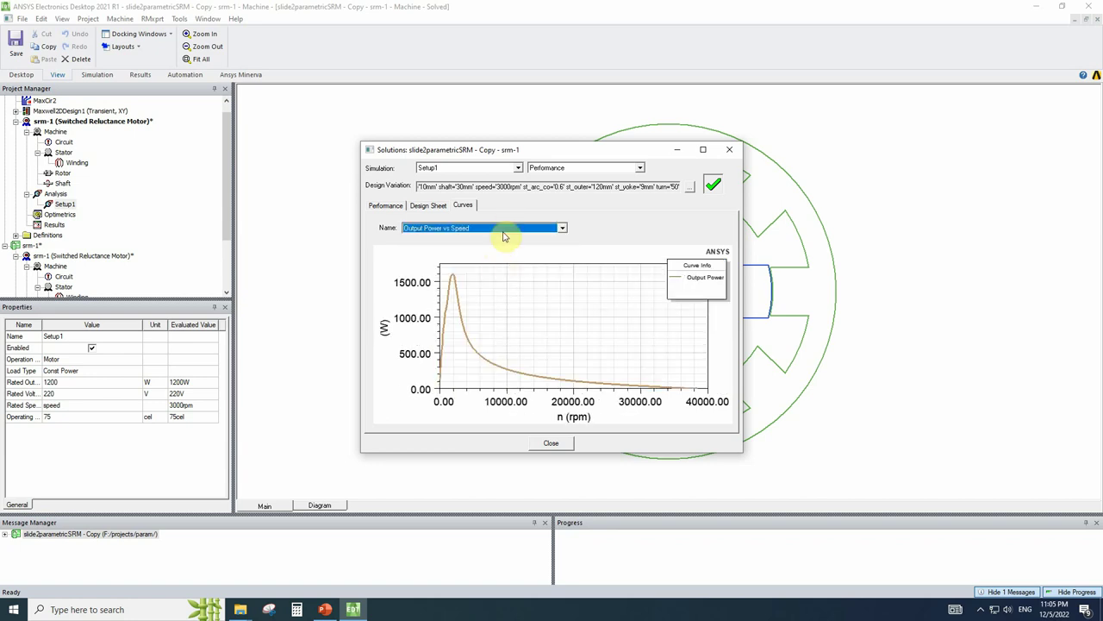
pyautogui.click(502, 229)
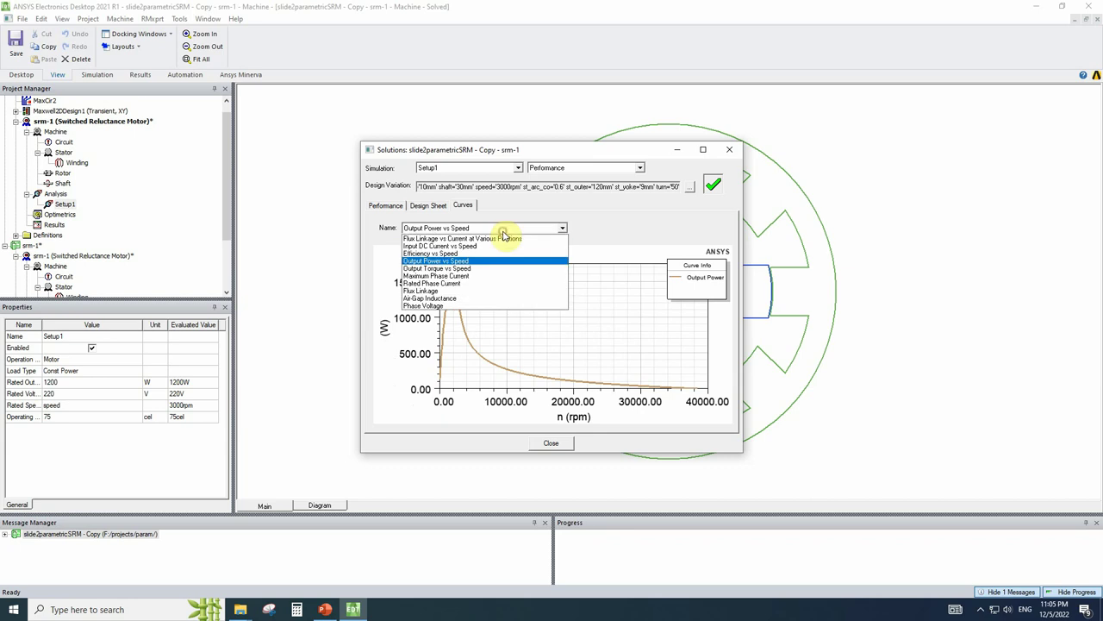
pyautogui.click(495, 249)
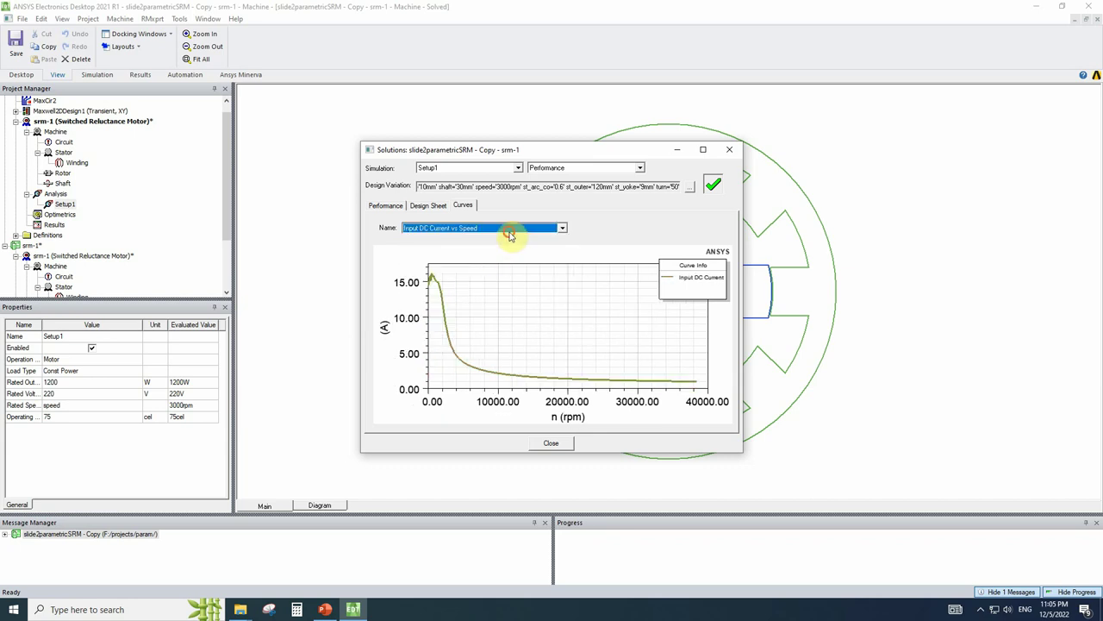
pyautogui.click(508, 231)
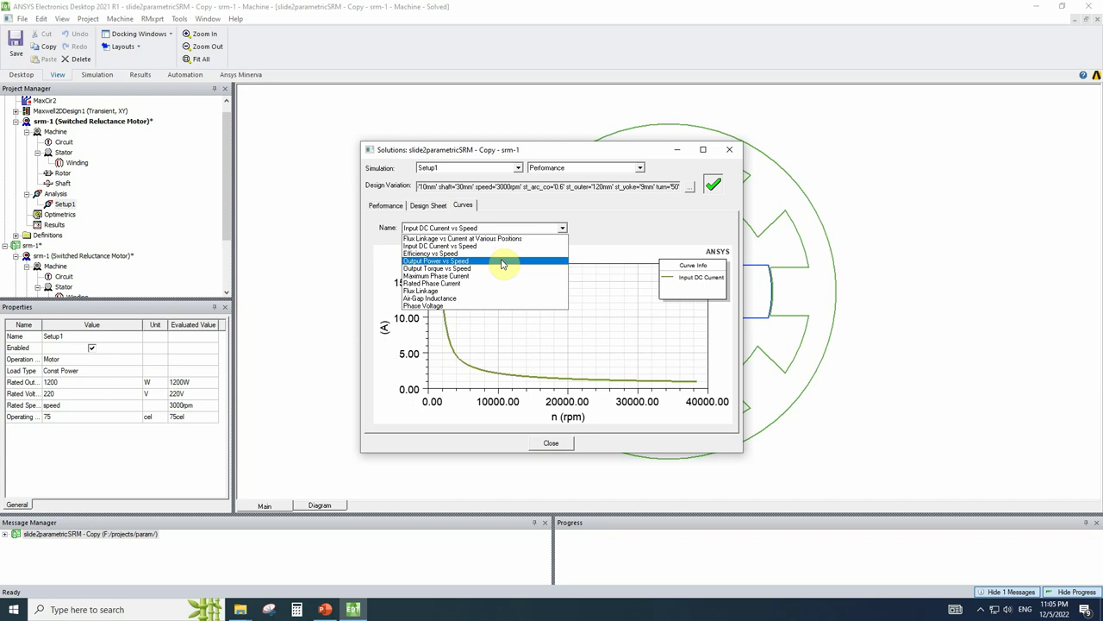
pyautogui.click(498, 294)
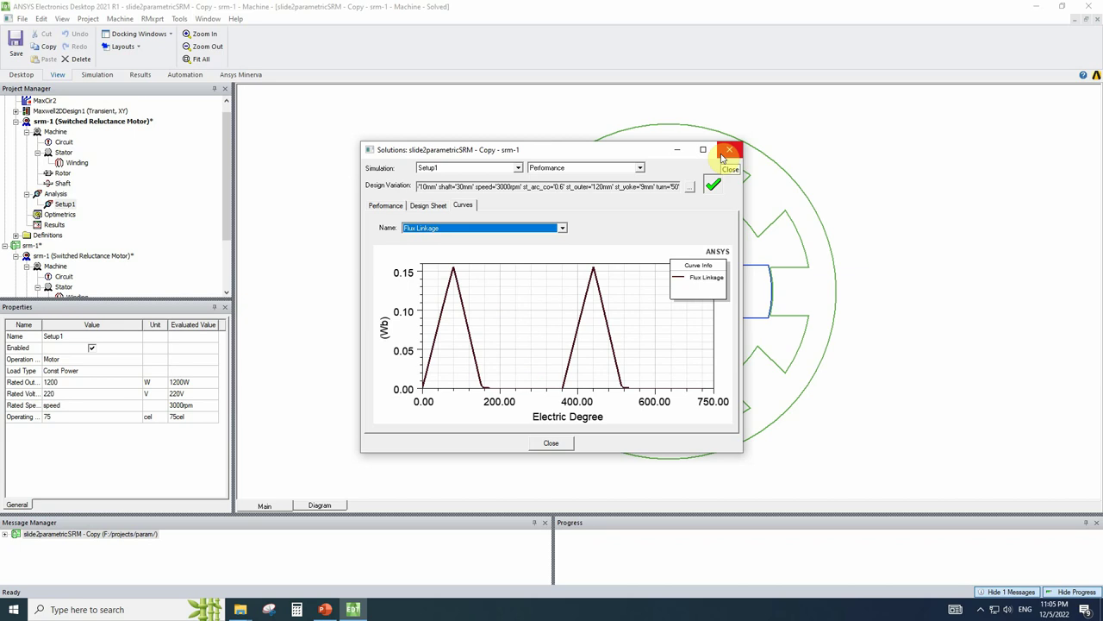
pyautogui.click(723, 156)
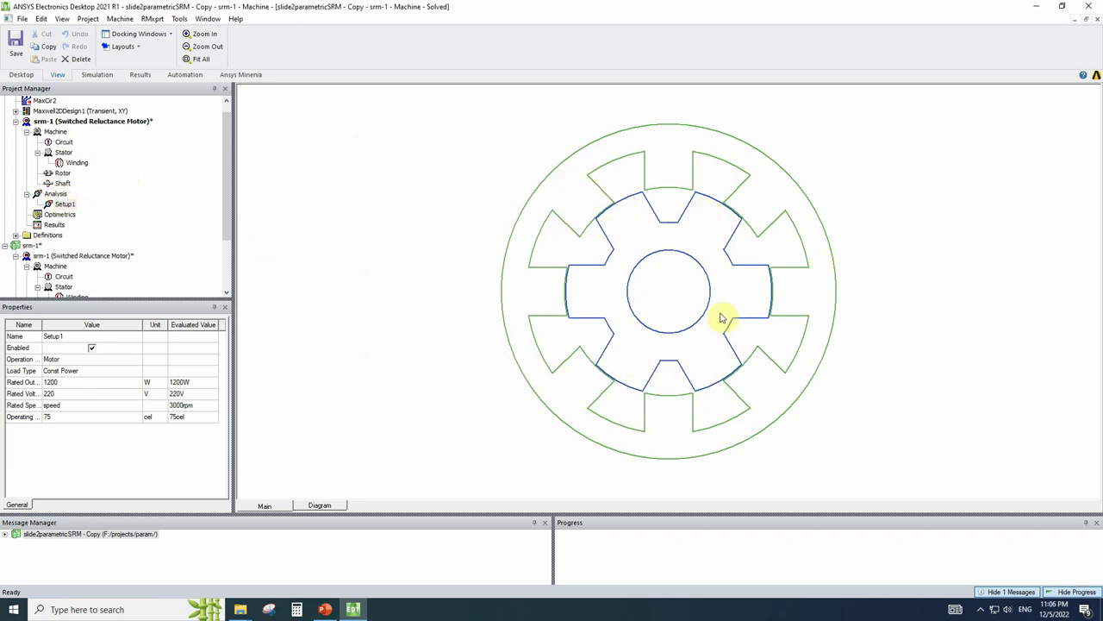
# - Glance at Maxwell2DDesign1, and create a Maxwell 2D Design from Setup1 of srm-1
pyautogui.doubleClick(35, 111)
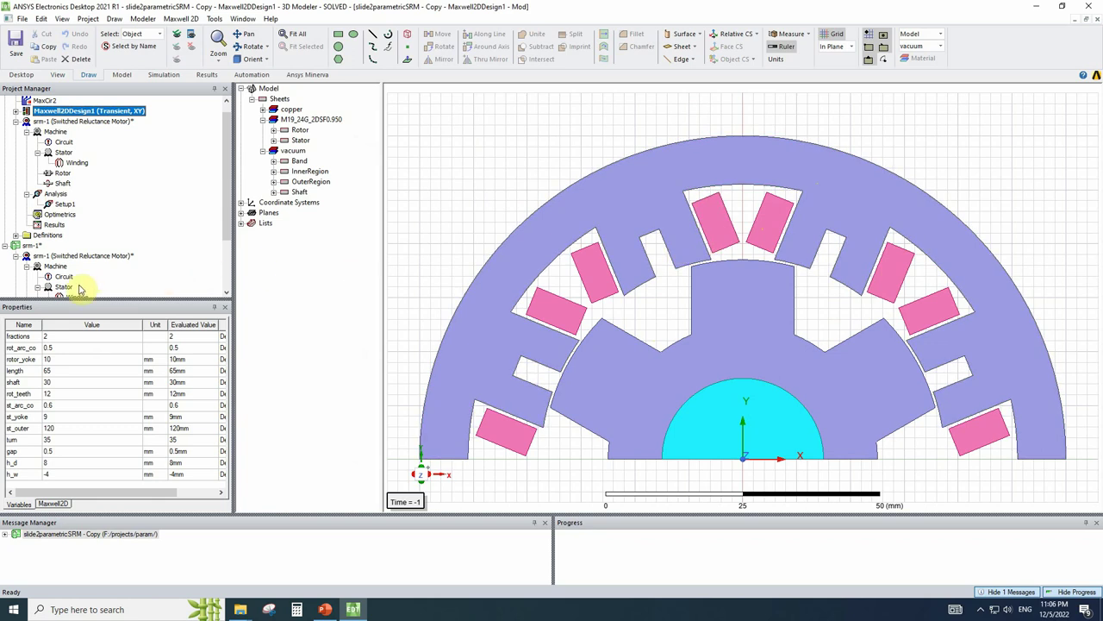
pyautogui.click(52, 121)
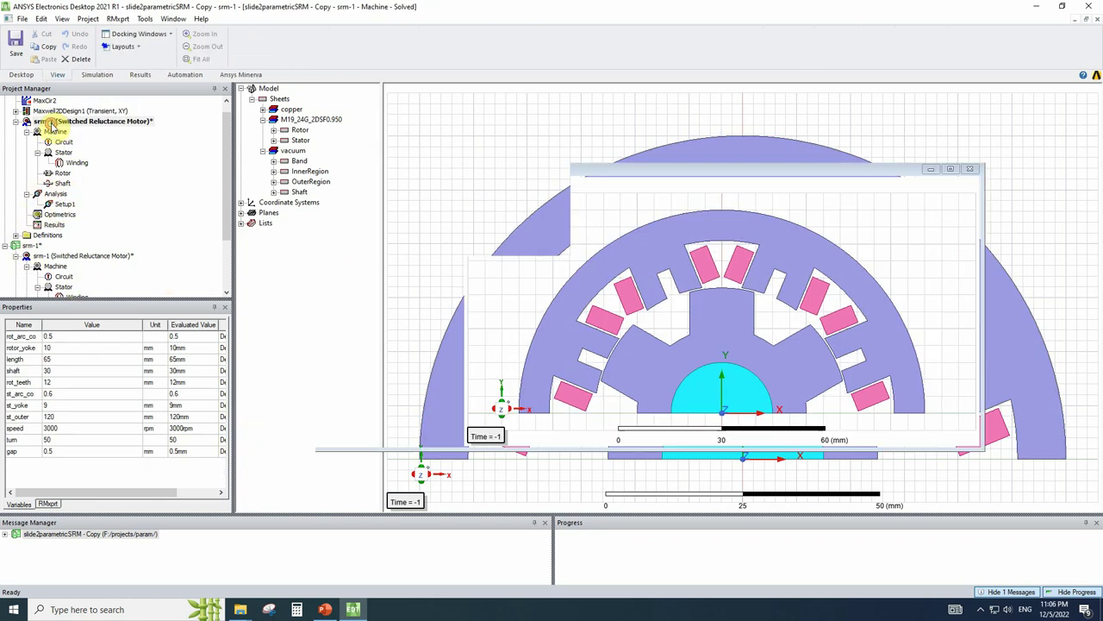
pyautogui.click(65, 205)
pyautogui.rightClick(66, 204)
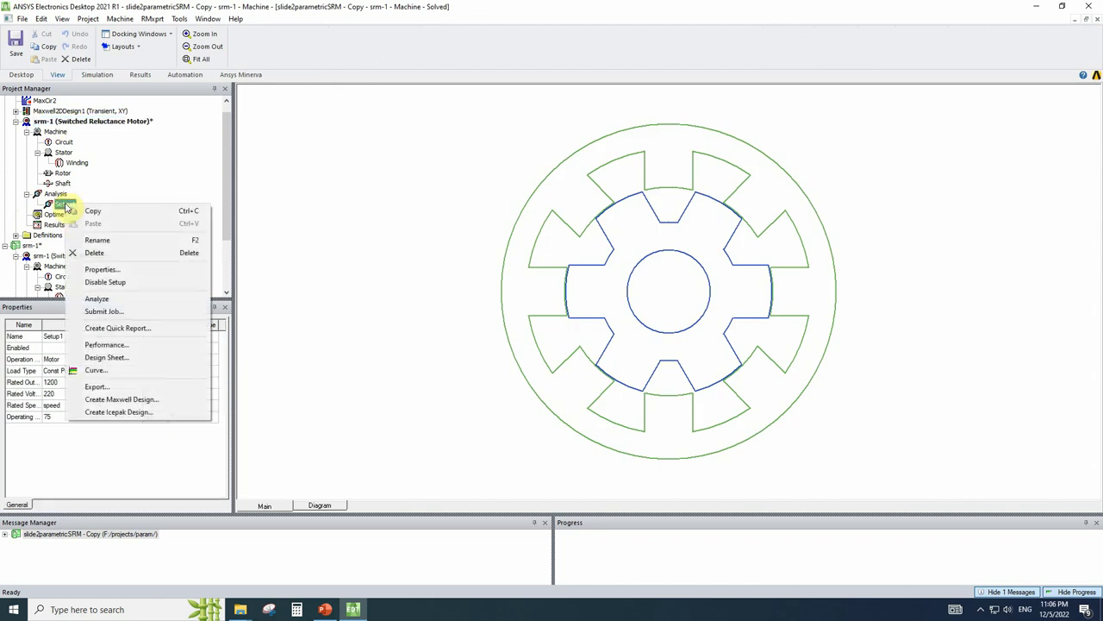
pyautogui.click(127, 402)
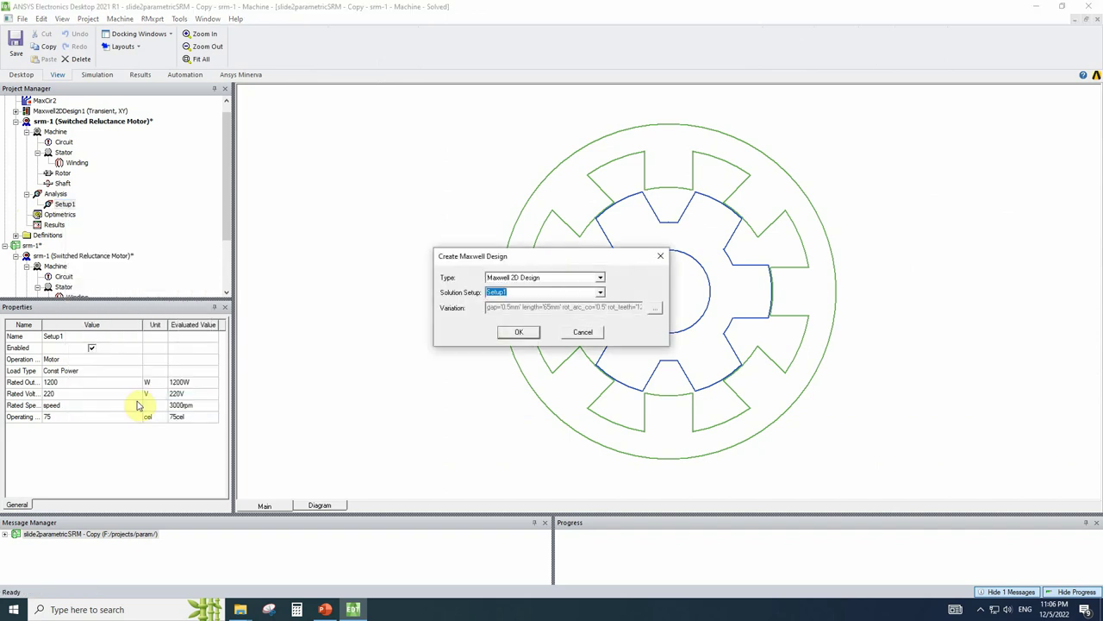
pyautogui.click(523, 332)
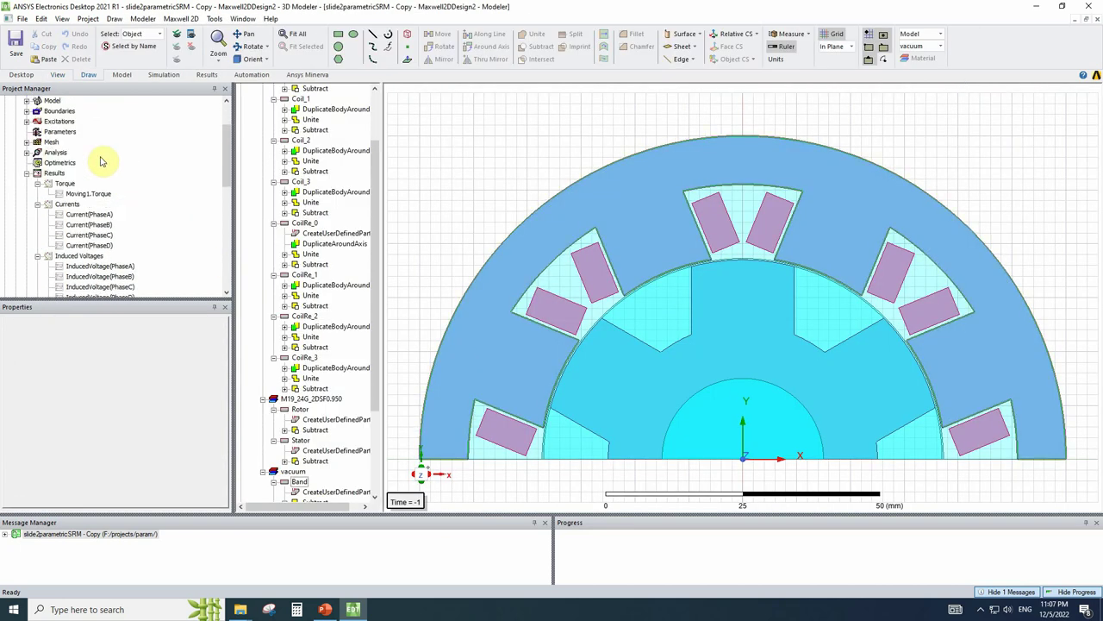
# - Review the design variables of Maxwell2DDesign2, and check the slotted stator tooth dimensions on the PowerPoint slide
pyautogui.click(55, 142)
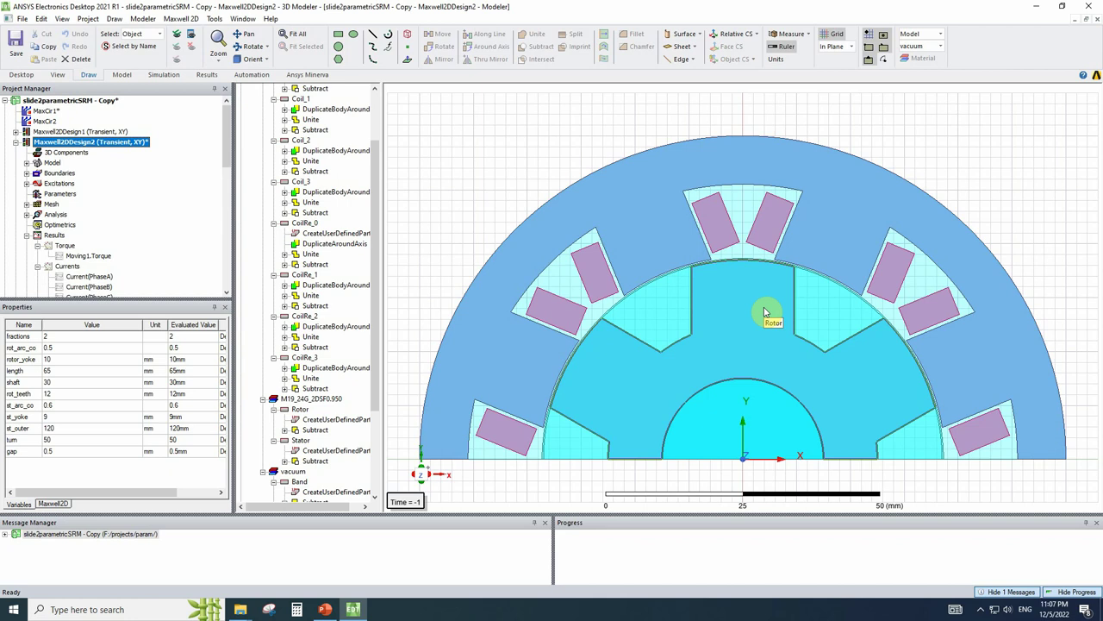
pyautogui.click(325, 609)
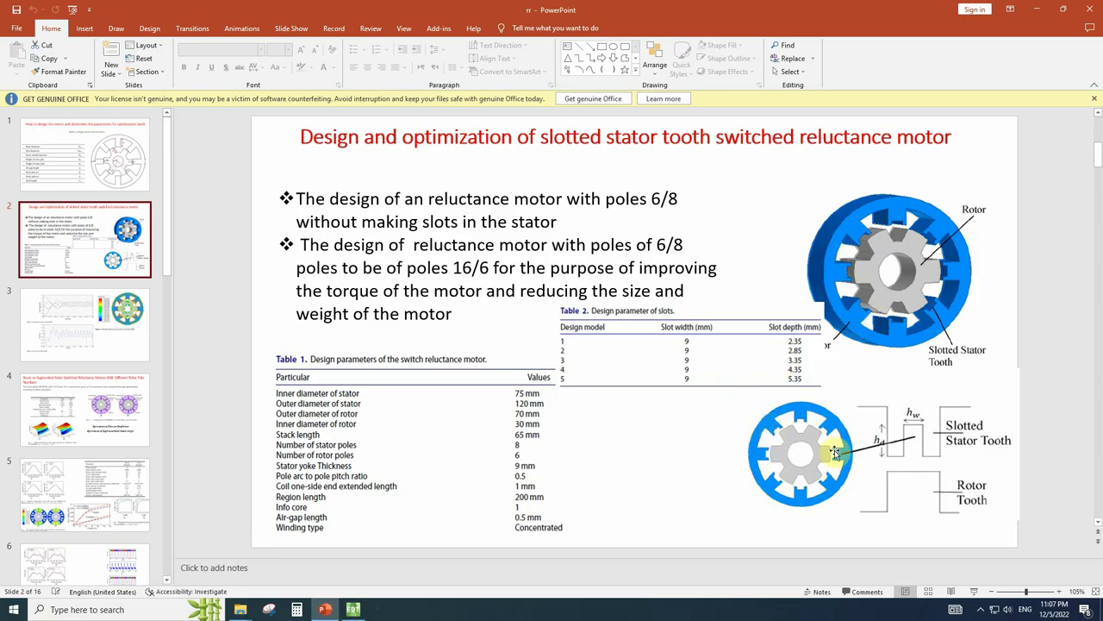
pyautogui.click(1036, 9)
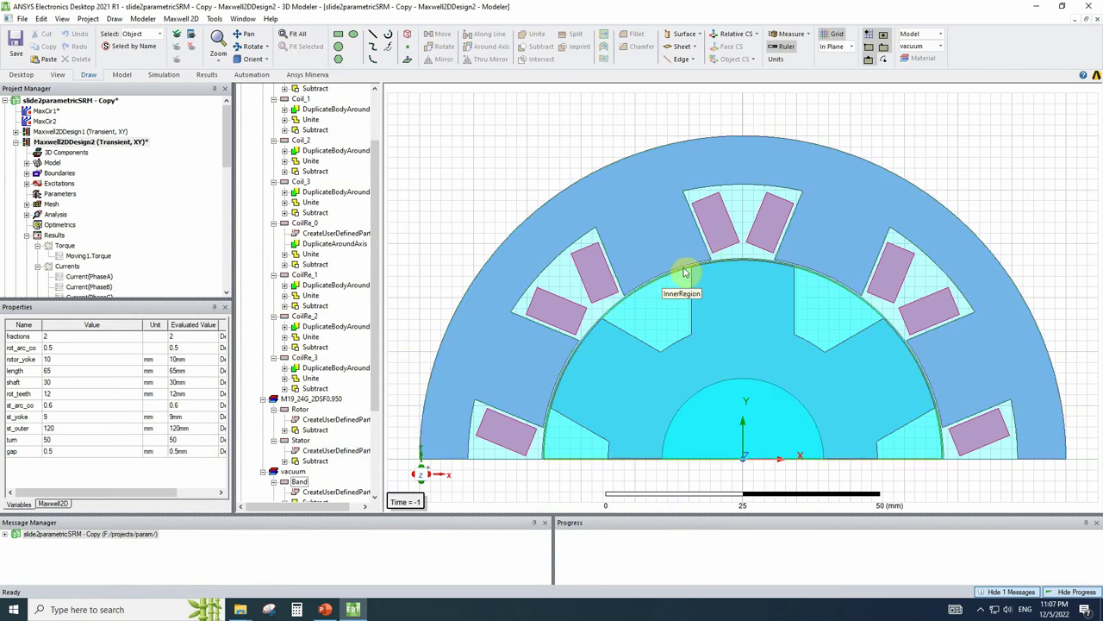
# - Draw a rectangle about 8 by 4 mm across the X axis at the air gap, from 36, 2 to 44, -2 mm
pyautogui.click(1018, 225)
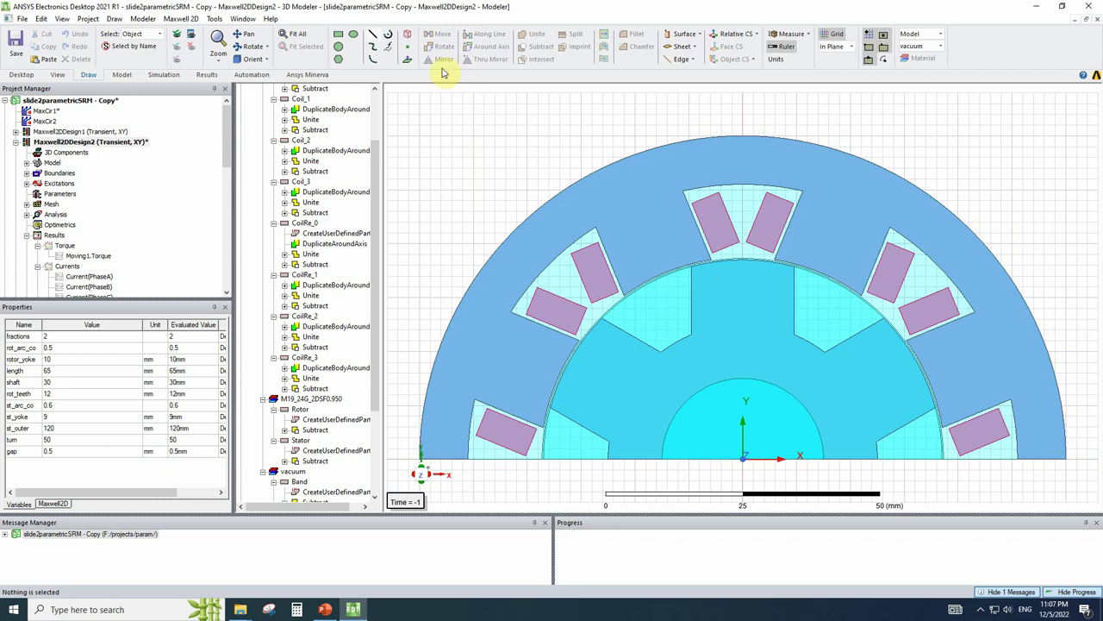
pyautogui.click(339, 36)
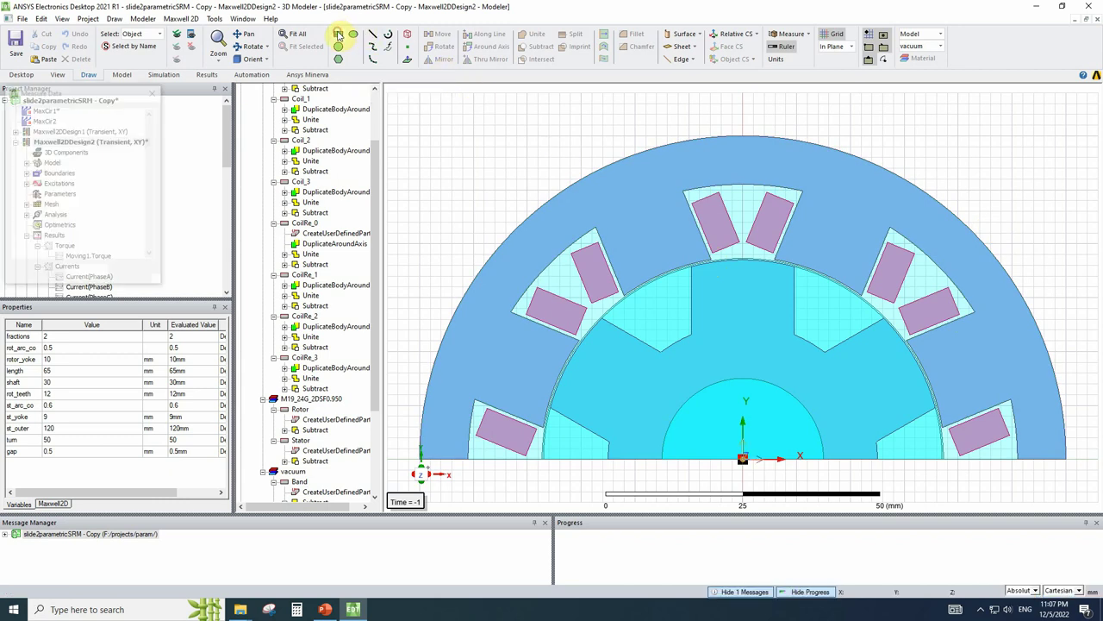
pyautogui.click(936, 448)
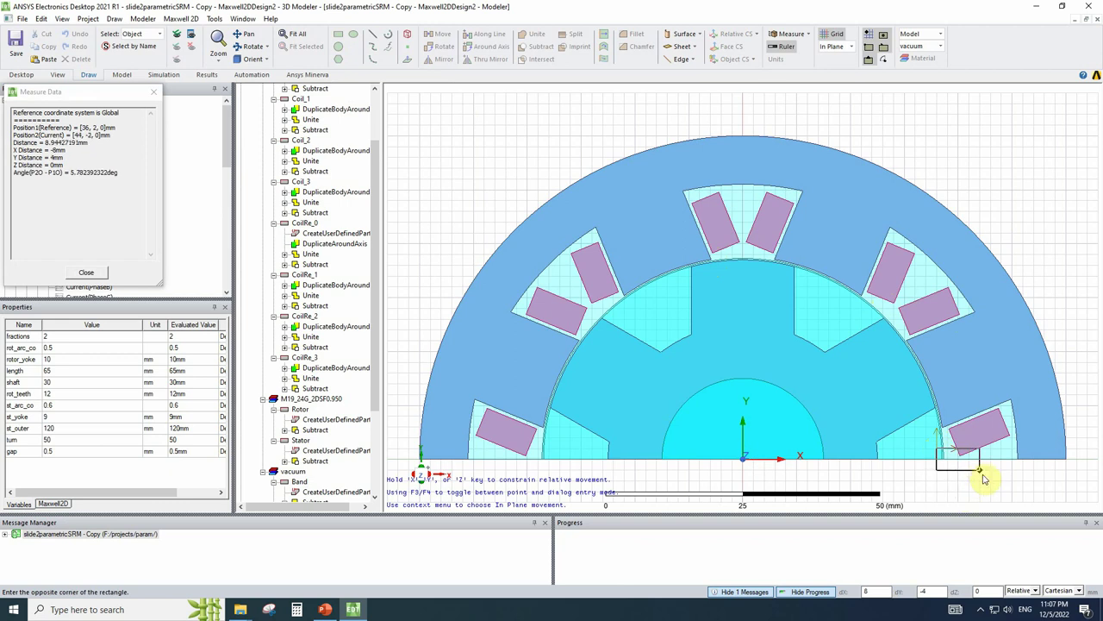
pyautogui.click(982, 474)
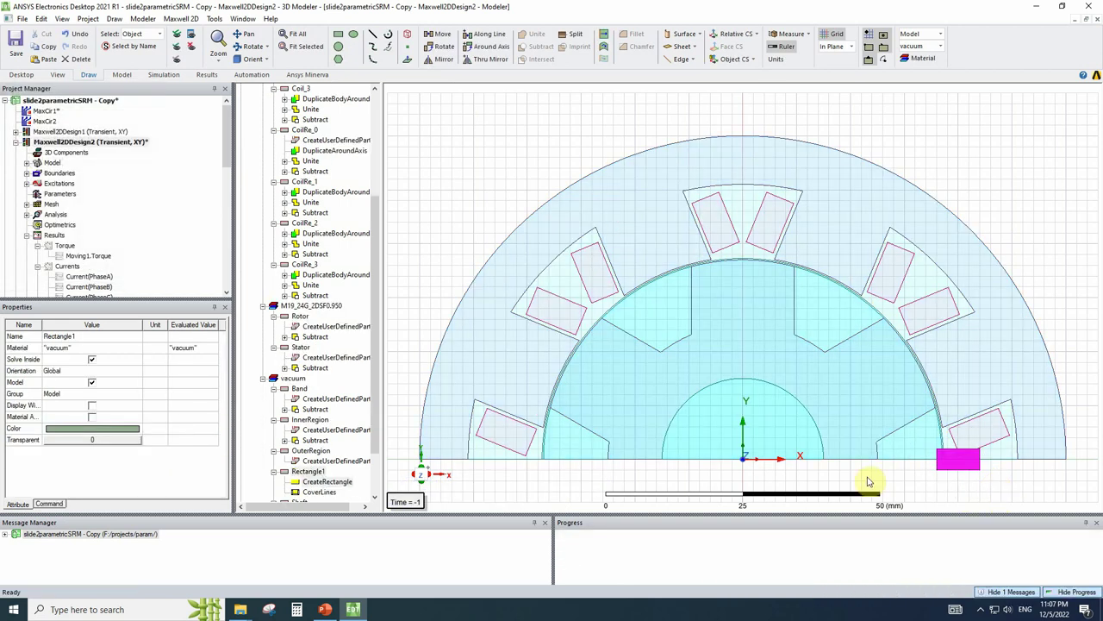
# - Examine the rectangle's position, XSize and YSize in its CreateRectangle properties
pyautogui.click(960, 470)
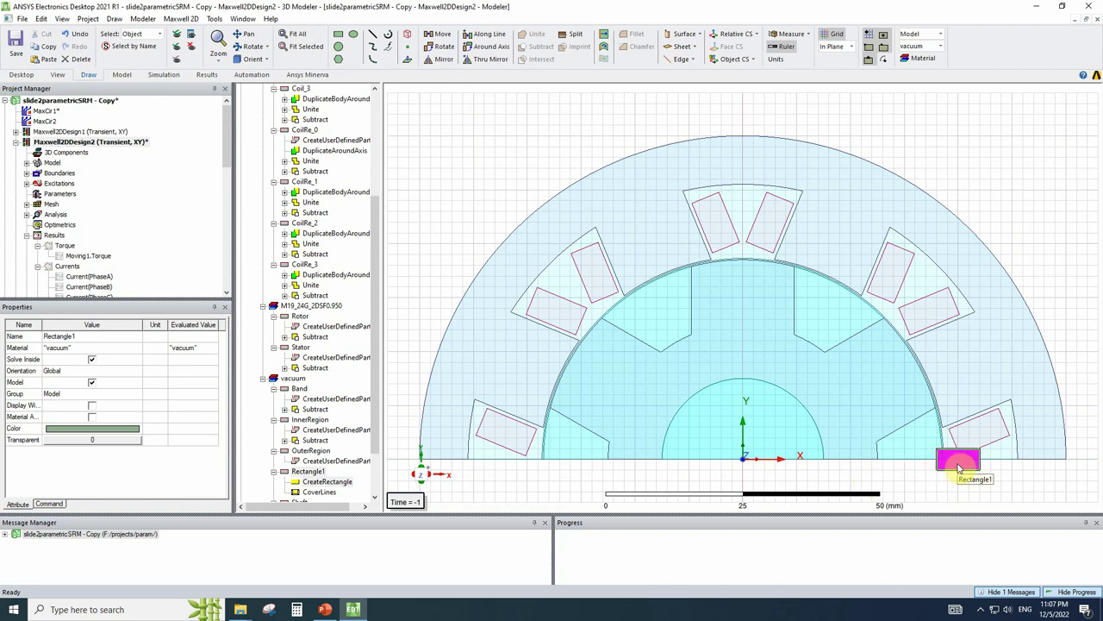
pyautogui.scroll(-2, 377, 388)
pyautogui.scroll(-1, 378, 387)
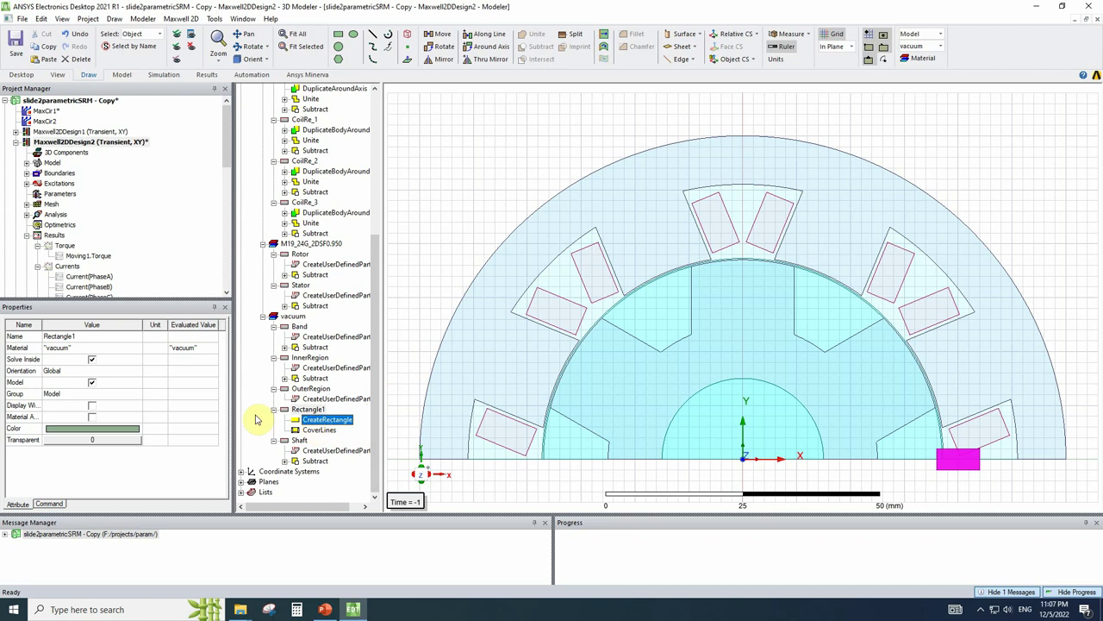
pyautogui.doubleClick(318, 419)
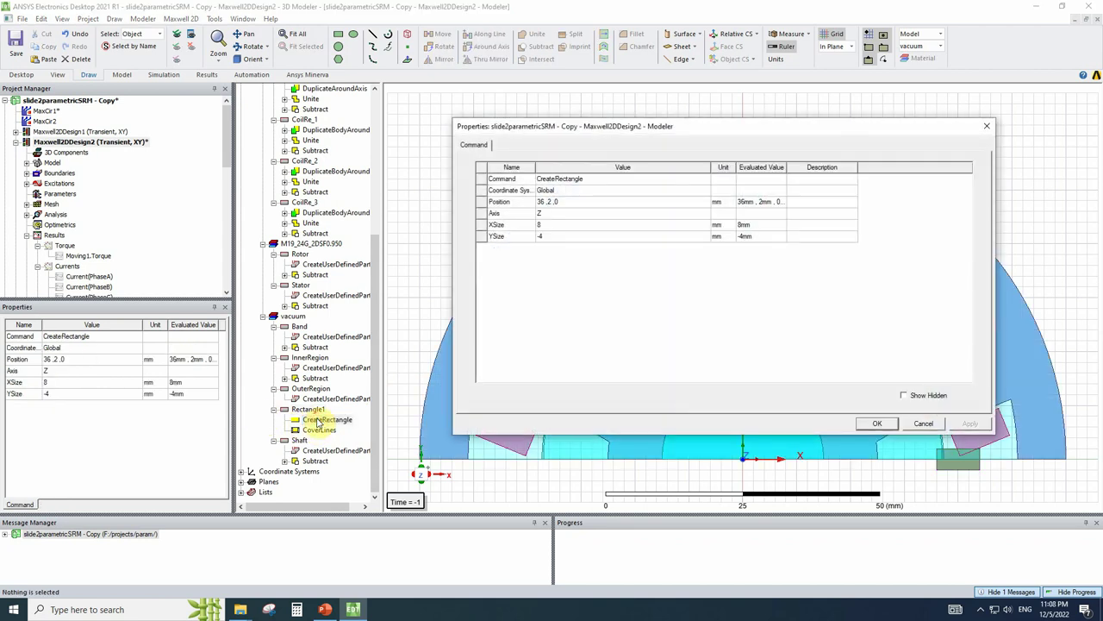
pyautogui.moveTo(748, 129); pyautogui.dragTo(772, 112)
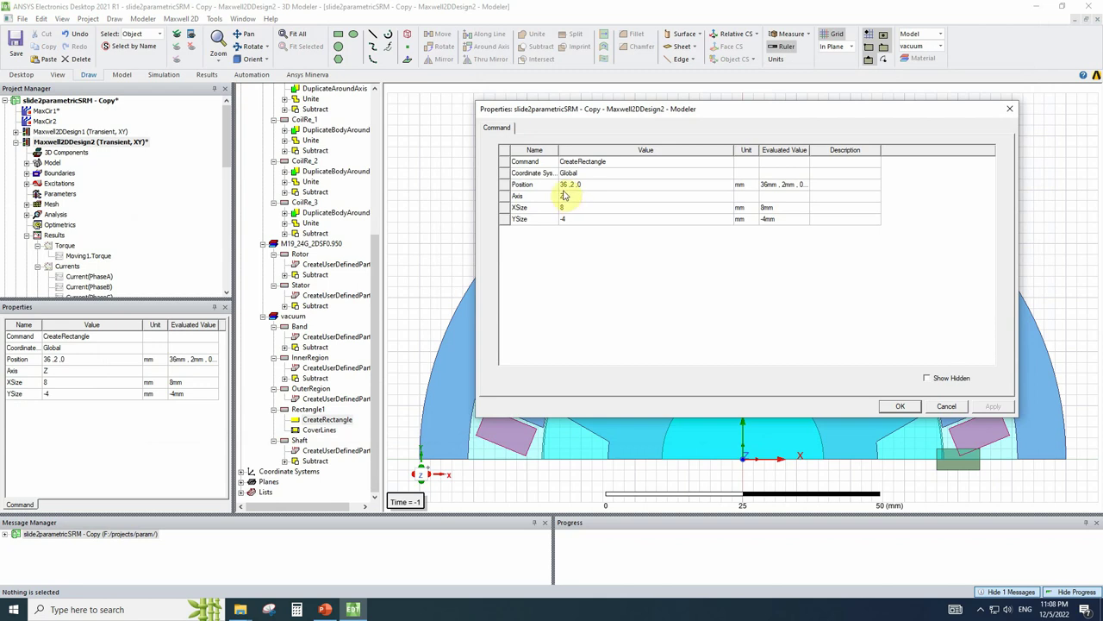
pyautogui.click(564, 186)
pyautogui.click(562, 186)
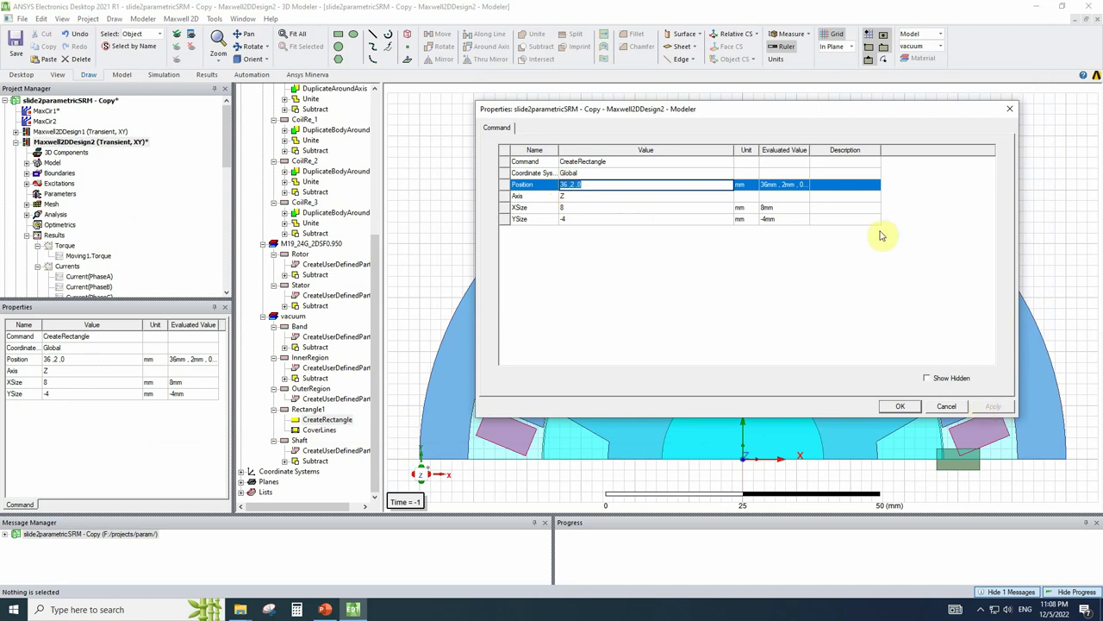
pyautogui.moveTo(907, 103); pyautogui.dragTo(930, 68)
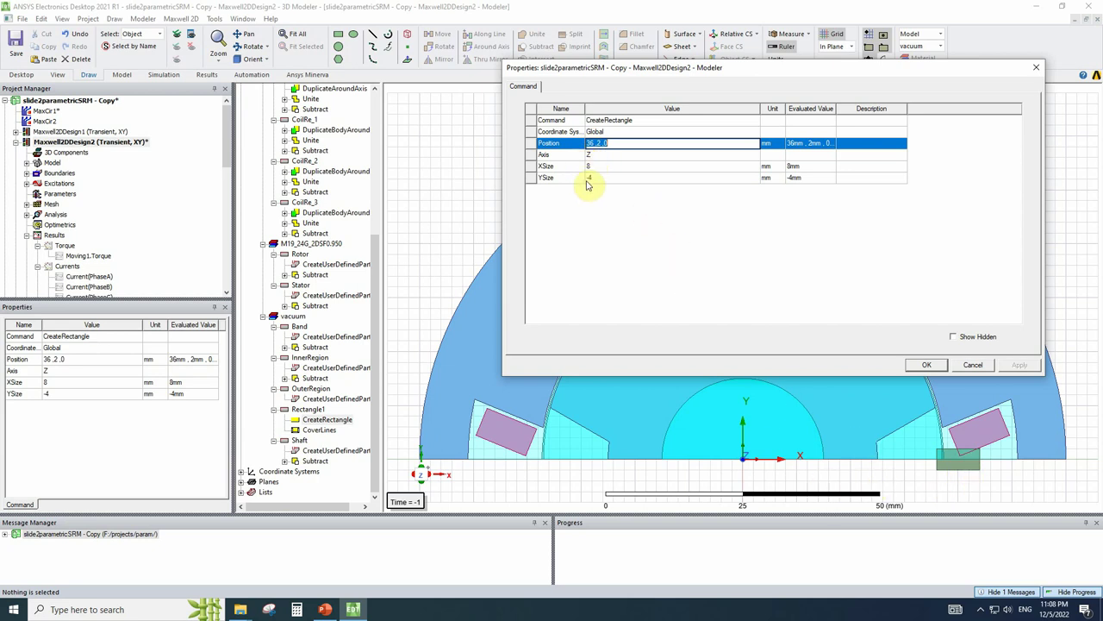
pyautogui.click(927, 365)
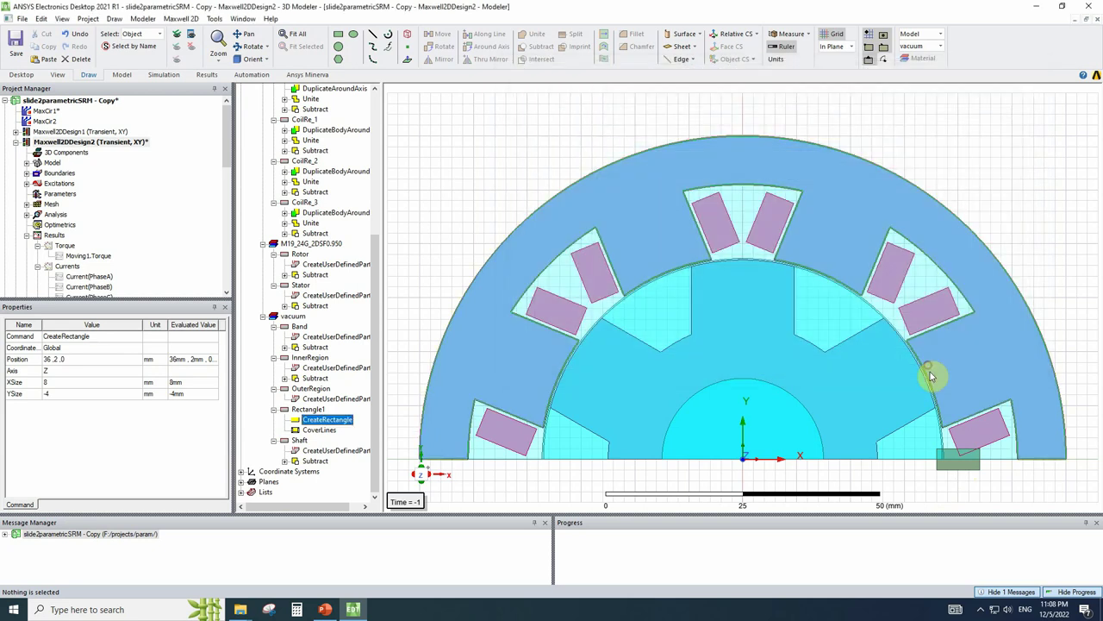
# - Rotate the rectangle about the Z axis by 360/16 deg onto the first stator tooth
pyautogui.click(970, 472)
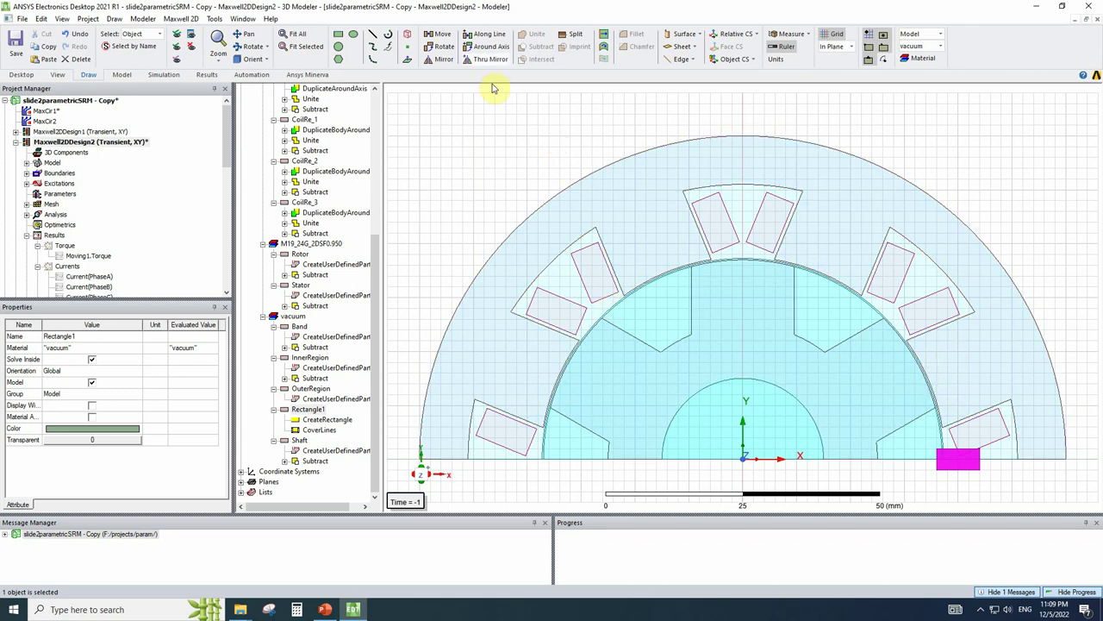
pyautogui.click(440, 46)
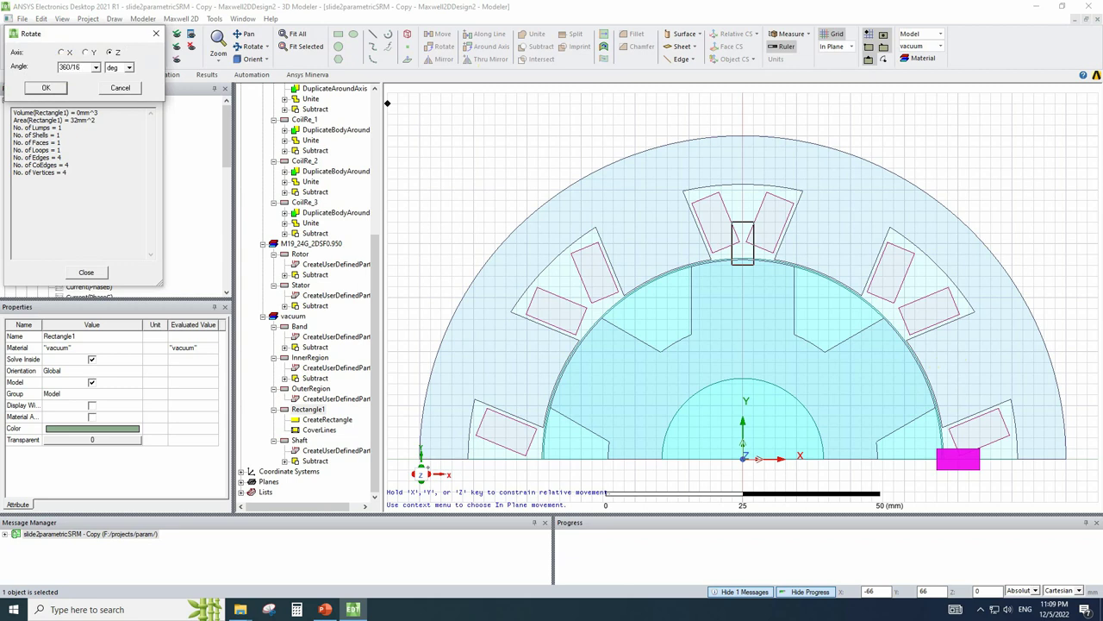
pyautogui.click(45, 87)
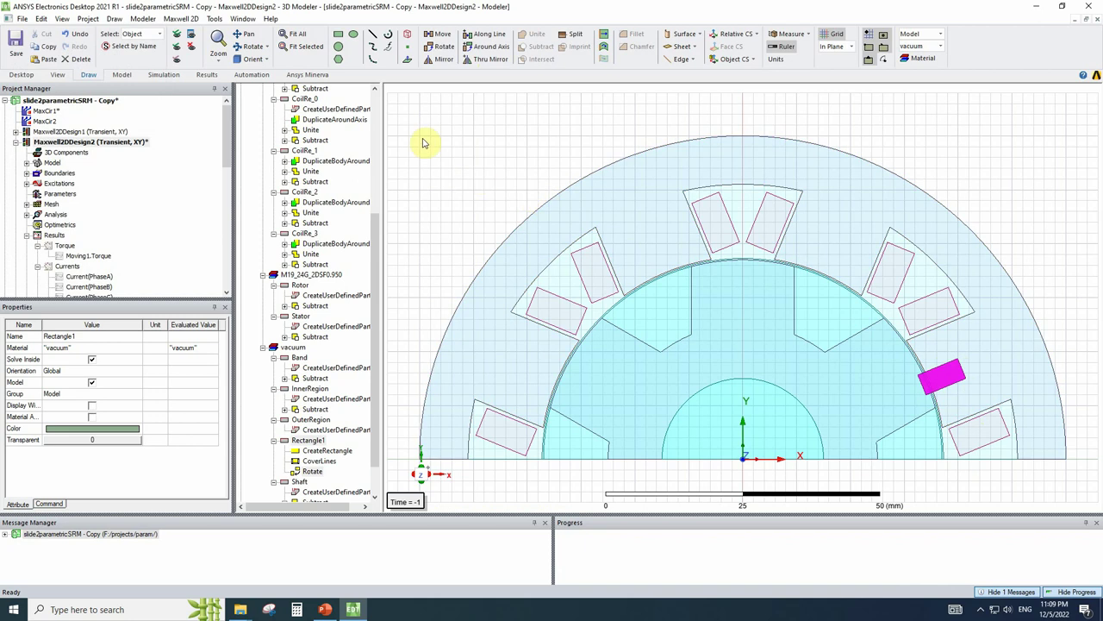
# - Duplicate the slot rectangle around the Z axis at 45 deg with a total number of 4
pyautogui.click(473, 46)
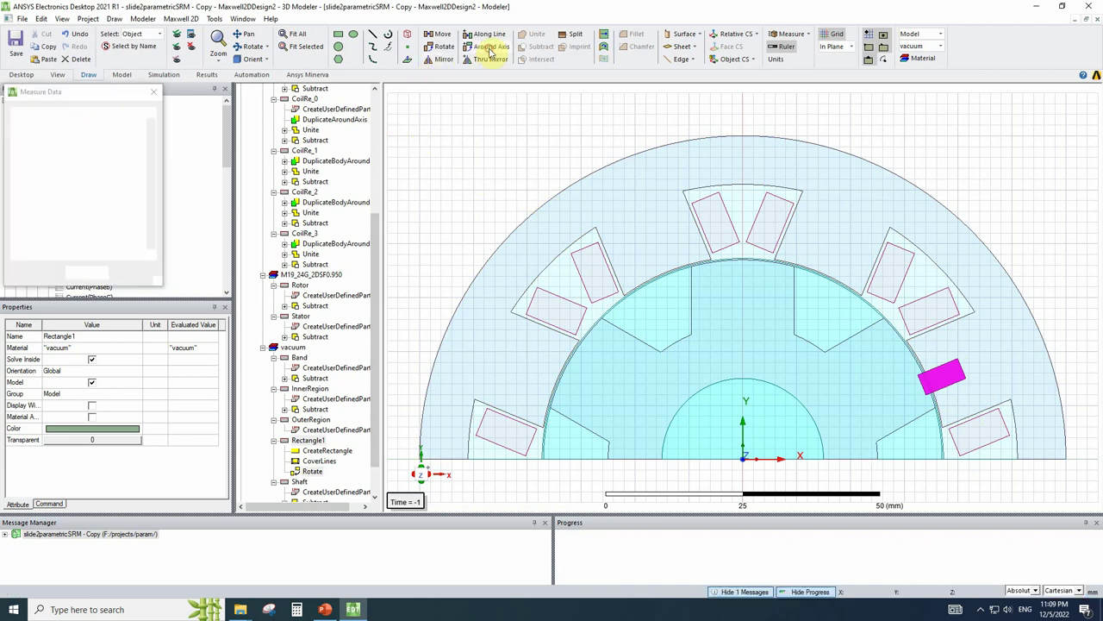
pyautogui.moveTo(69, 71); pyautogui.dragTo(17, 68)
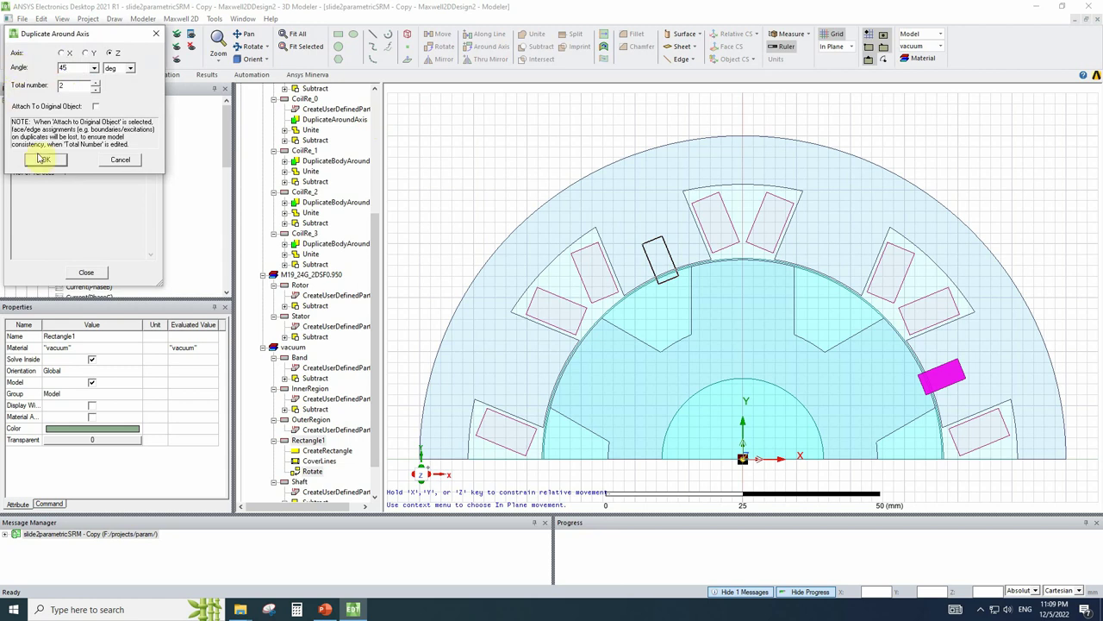
pyautogui.doubleClick(95, 84)
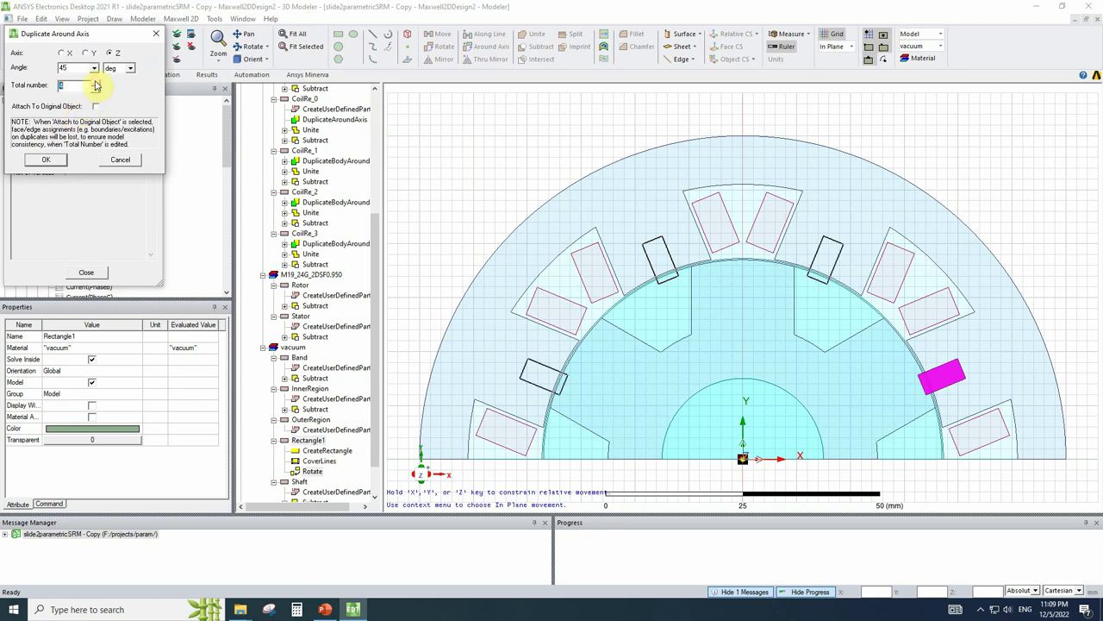
pyautogui.click(50, 164)
# - Unite the four slot rectangles on the stator teeth into one object
pyautogui.keyDown('ctrl'); pyautogui.click(665, 274); pyautogui.keyUp('ctrl')
pyautogui.keyDown('ctrl'); pyautogui.click(828, 263); pyautogui.keyUp('ctrl')
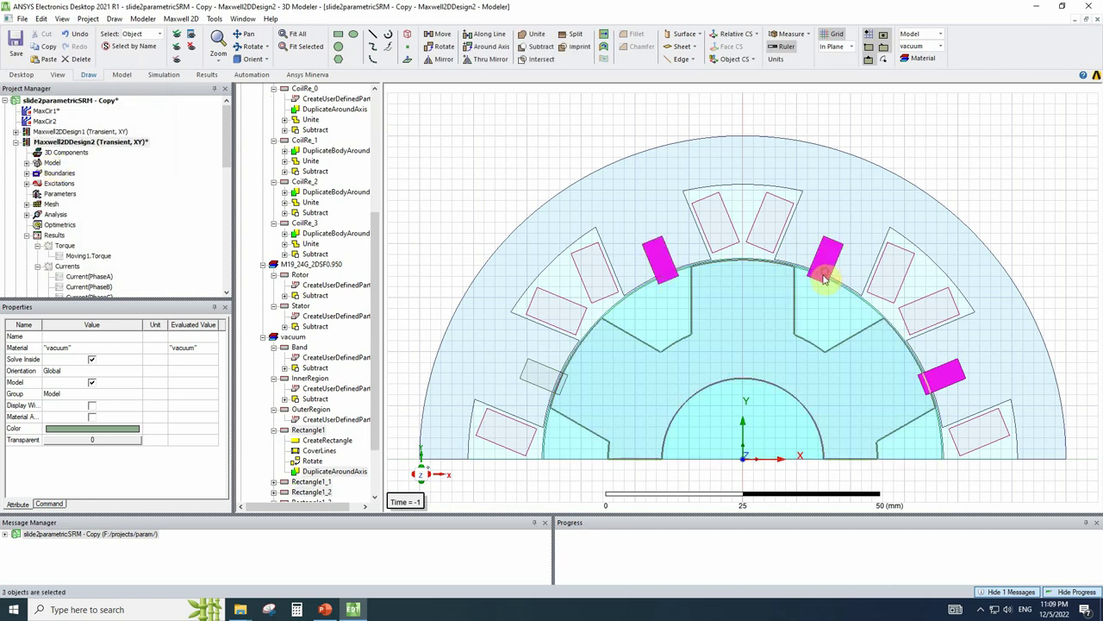
pyautogui.keyDown('ctrl'); pyautogui.click(558, 388); pyautogui.keyUp('ctrl')
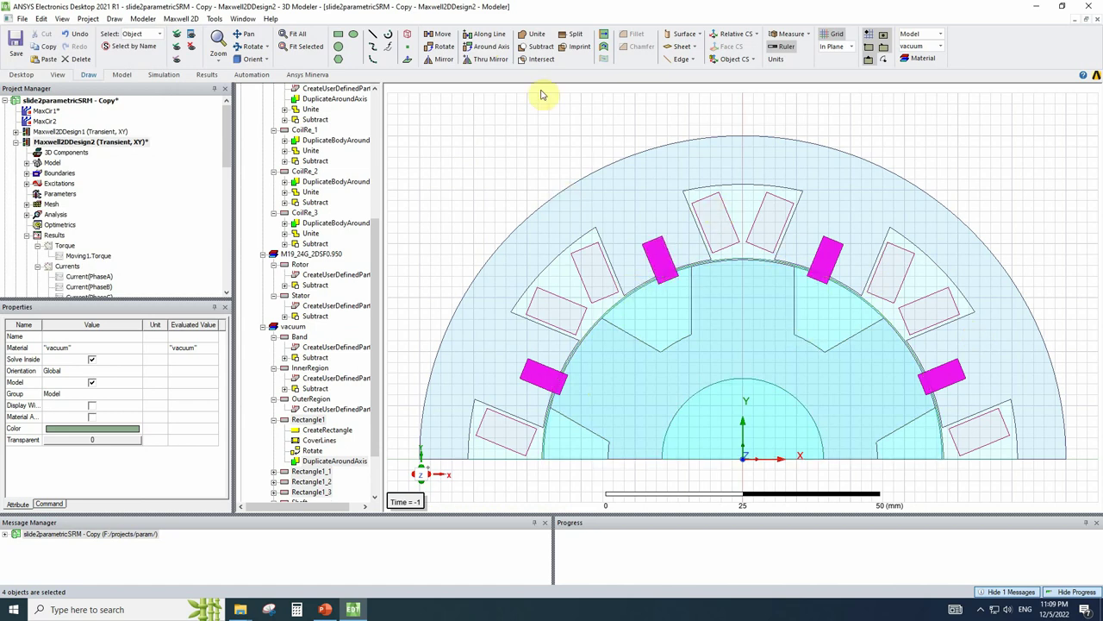
pyautogui.click(535, 34)
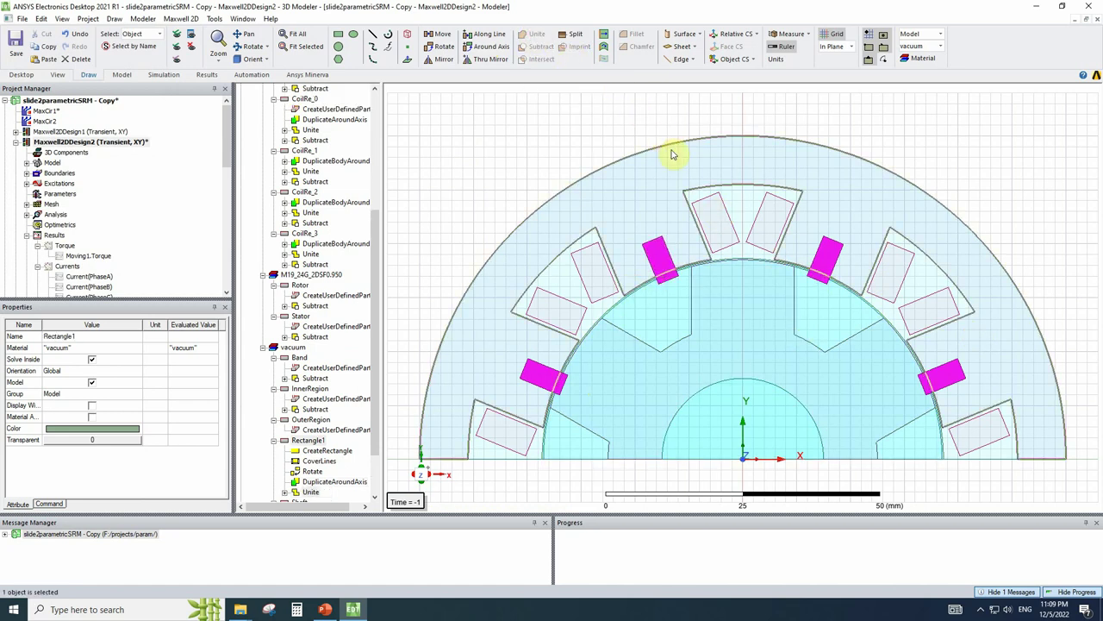
# - Subtract the united slot rectangles from the stator to cut a slot into each tooth
pyautogui.click(671, 151)
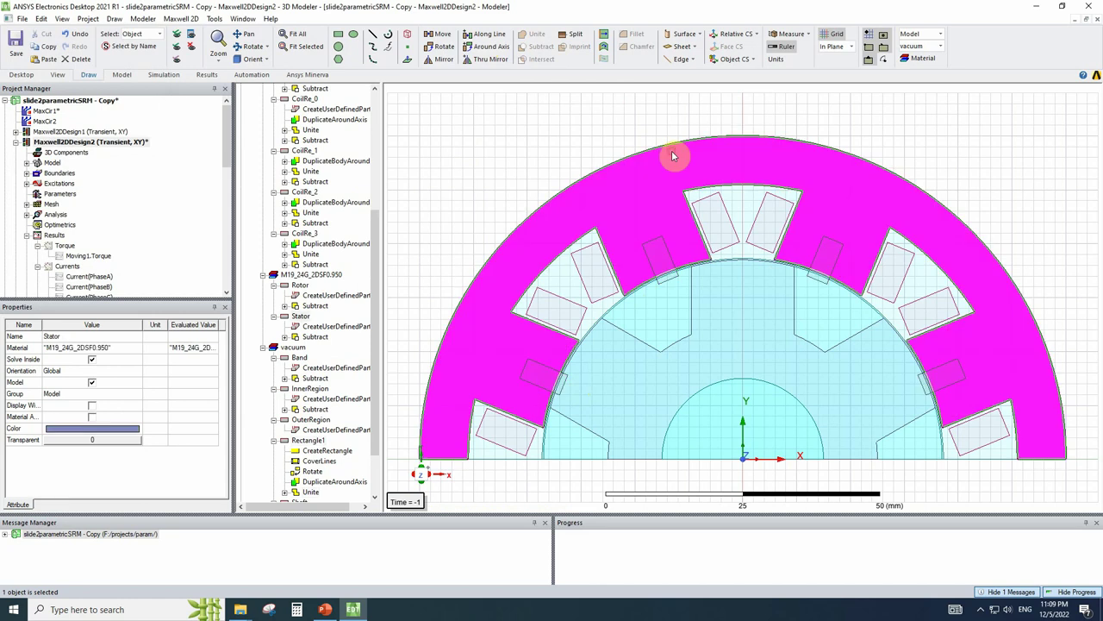
pyautogui.keyDown('ctrl'); pyautogui.click(672, 283); pyautogui.keyUp('ctrl')
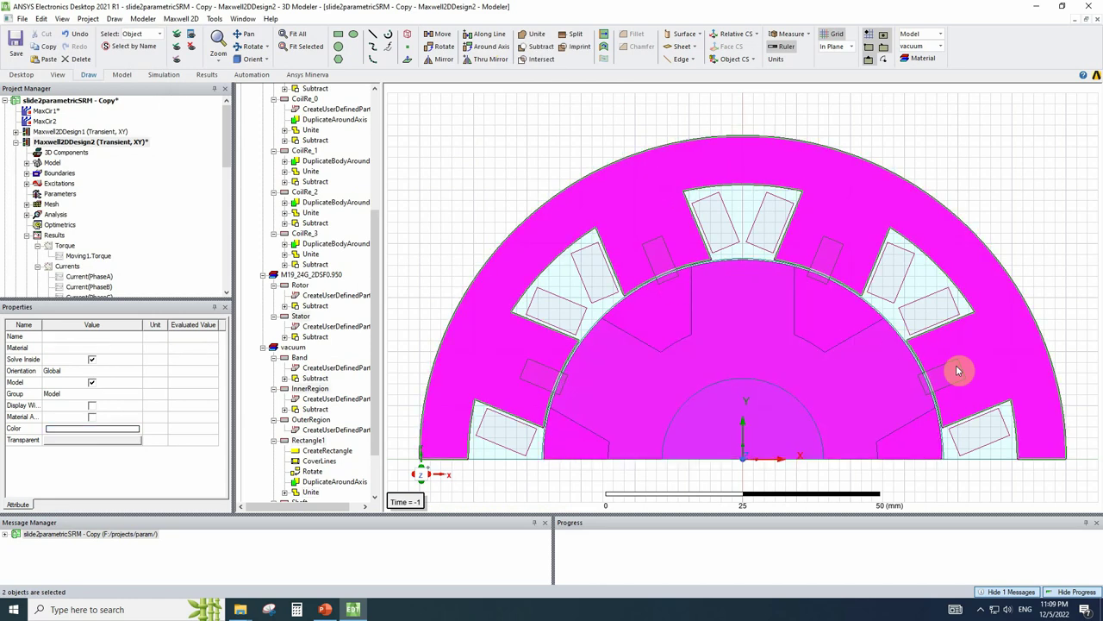
pyautogui.click(963, 247)
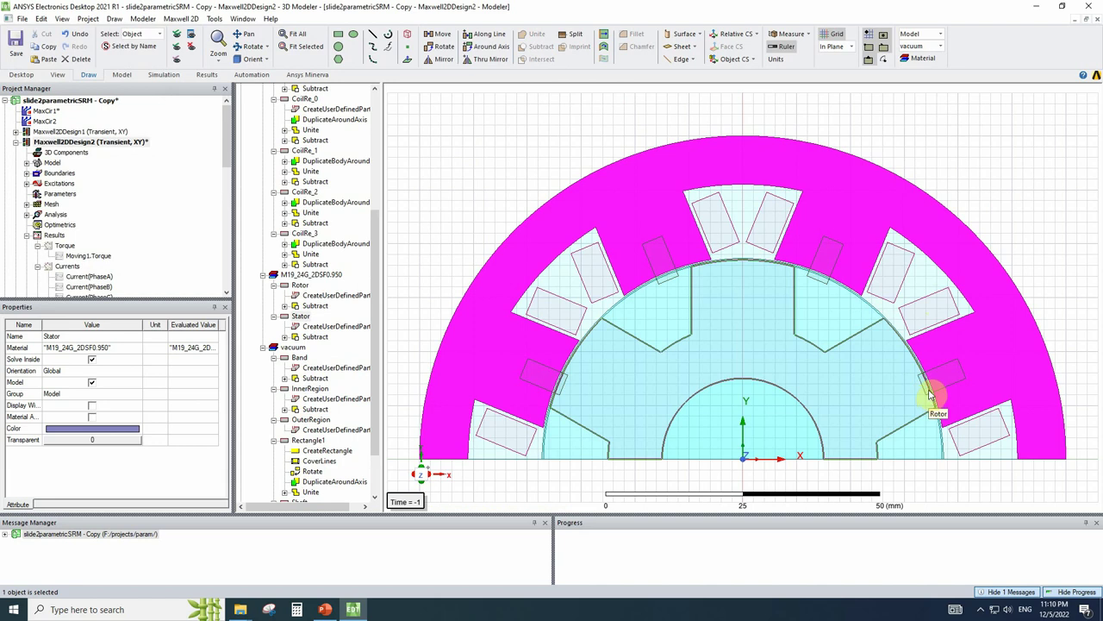
pyautogui.scroll(3, 928, 388)
pyautogui.keyDown('ctrl'); pyautogui.click(985, 381); pyautogui.keyUp('ctrl')
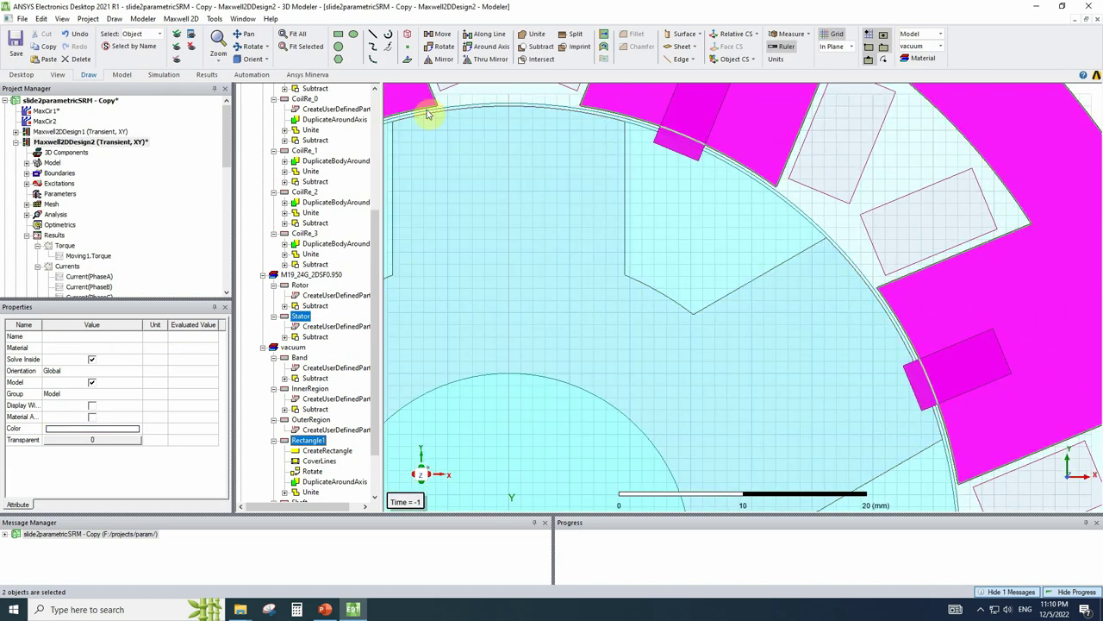
pyautogui.click(541, 48)
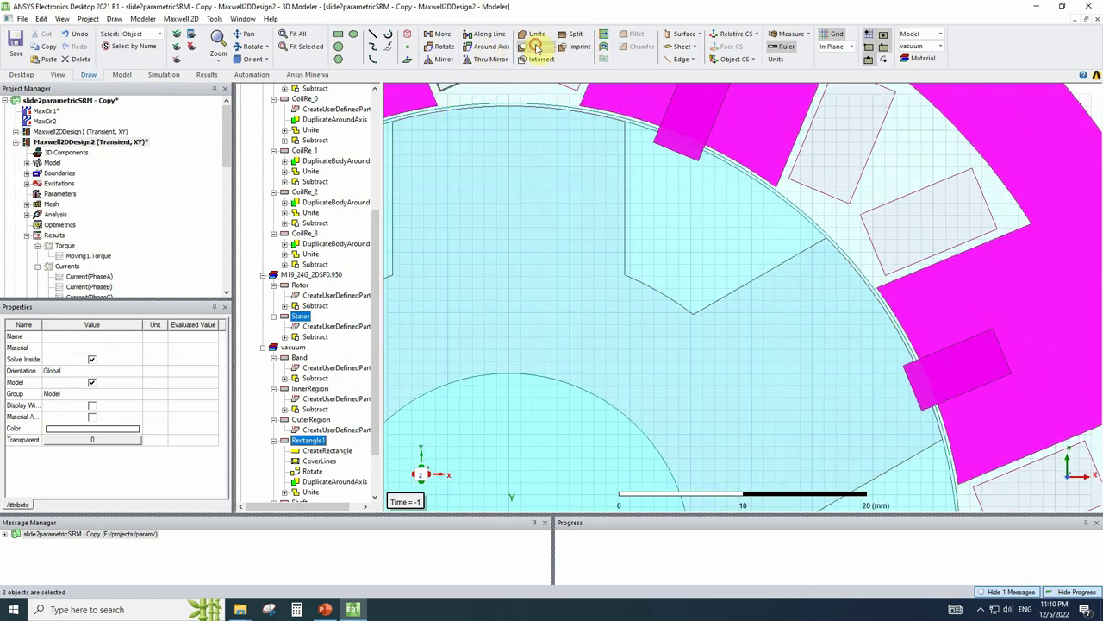
pyautogui.click(522, 355)
pyautogui.scroll(-4, 1028, 342)
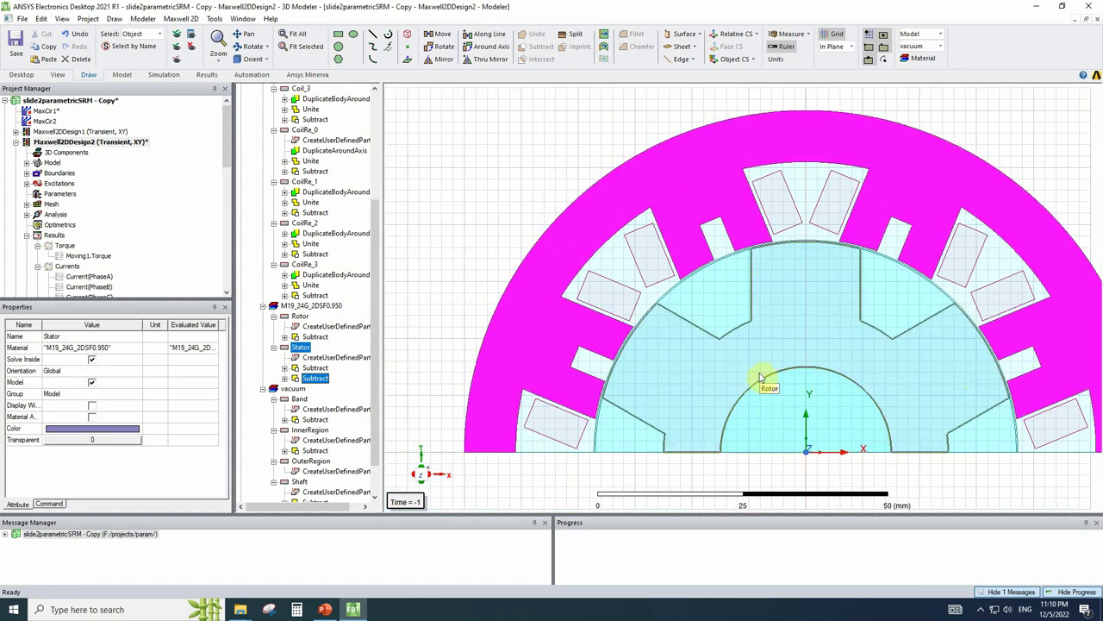
# - Open Maxwell2DDesign1 and examine the CreateRectangle properties of Rectangle1 under the stator's second Subtract operation
pyautogui.doubleClick(39, 132)
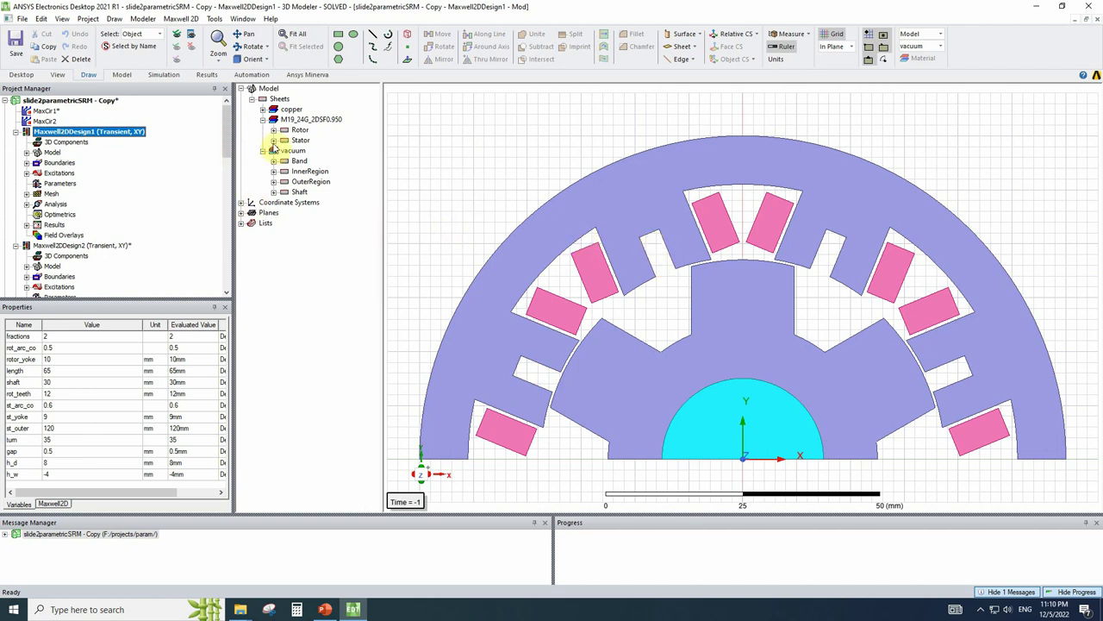
pyautogui.click(273, 139)
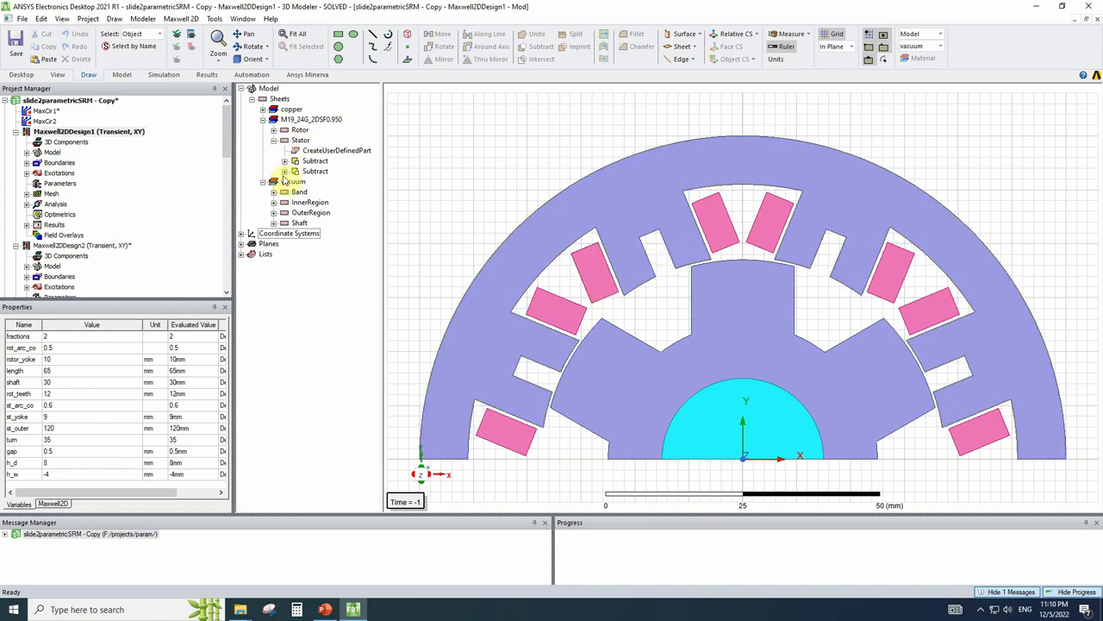
pyautogui.click(285, 170)
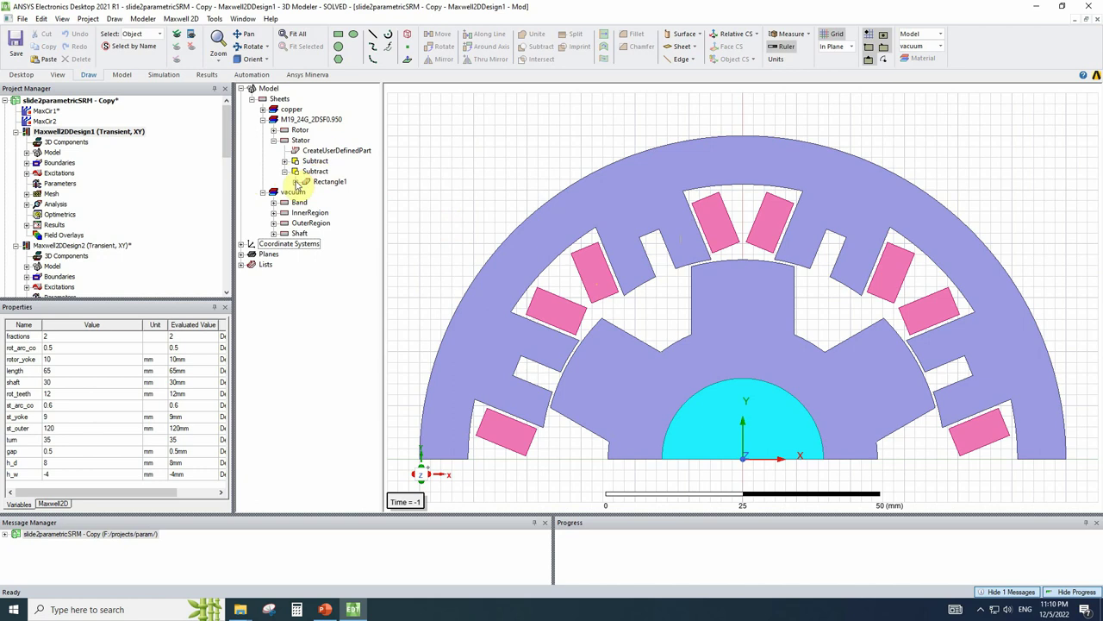
pyautogui.click(296, 181)
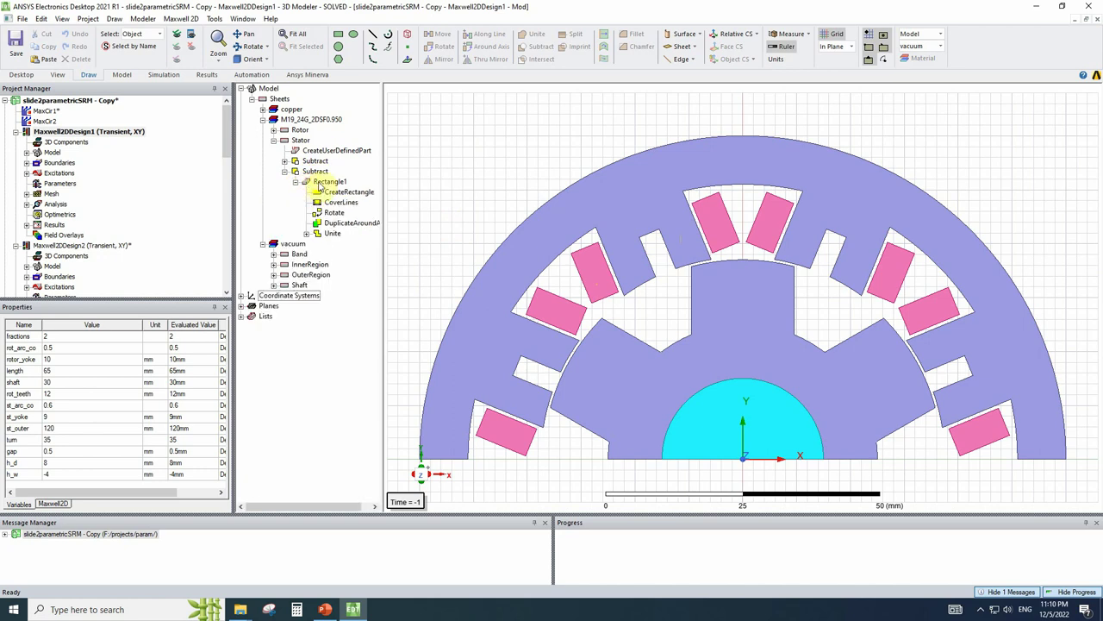
pyautogui.doubleClick(337, 193)
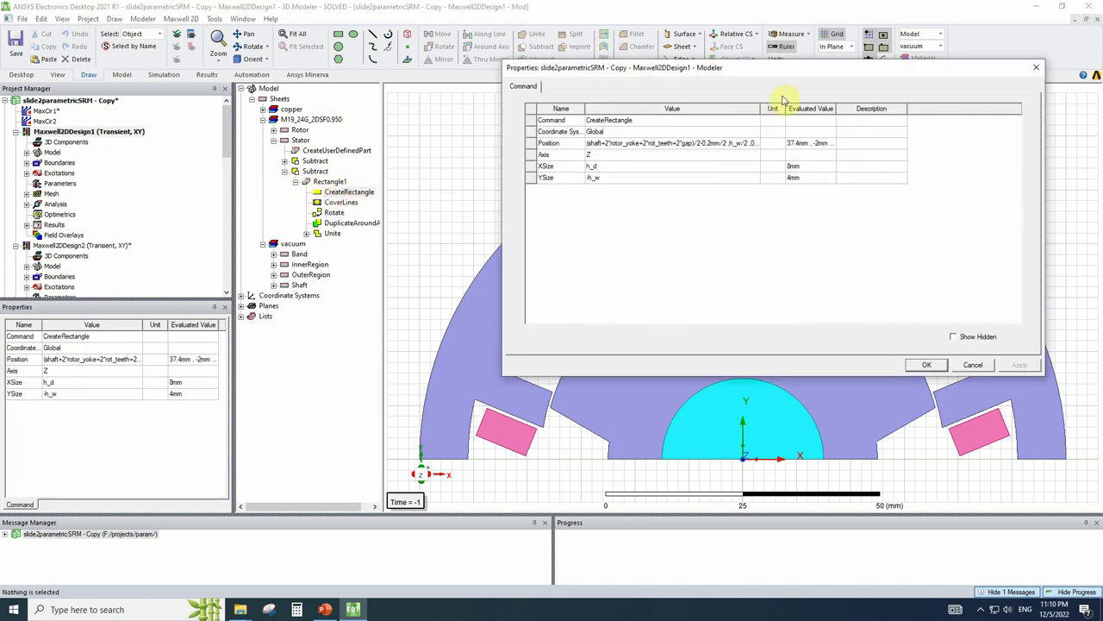
pyautogui.moveTo(801, 69)
pyautogui.mouseDown()
pyautogui.moveTo(700, 67)
pyautogui.moveTo(700, 130)
pyautogui.moveTo(466, 44)
pyautogui.moveTo(481, 103)
pyautogui.mouseUp()
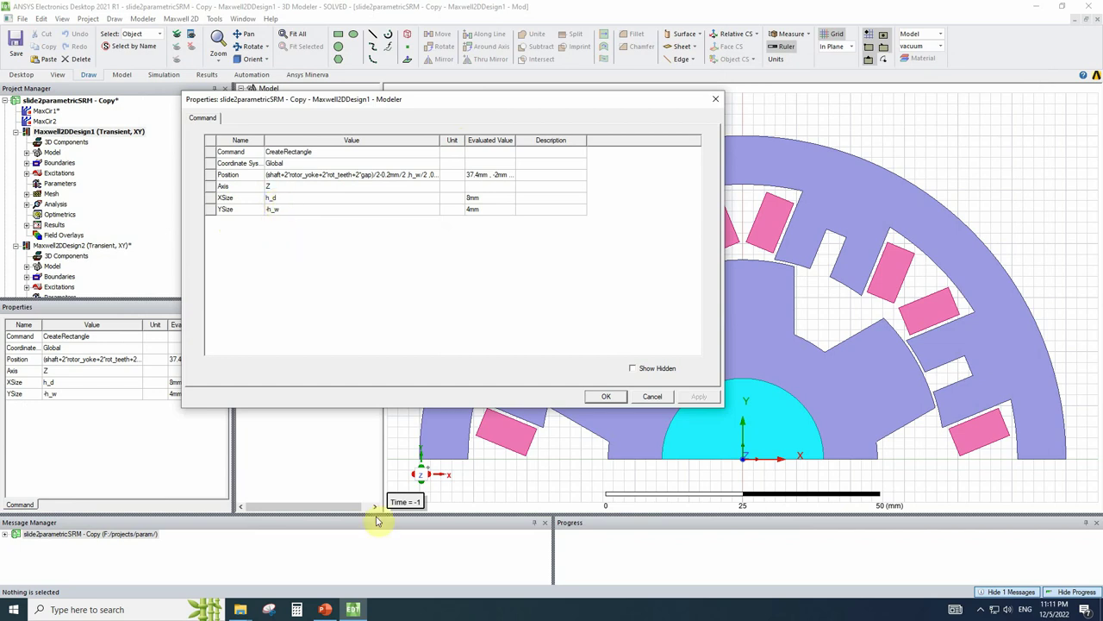
# - Check the slot width and depth on the PowerPoint slide, and review the rectangle's Position expression in the Maxwell properties
pyautogui.click(325, 610)
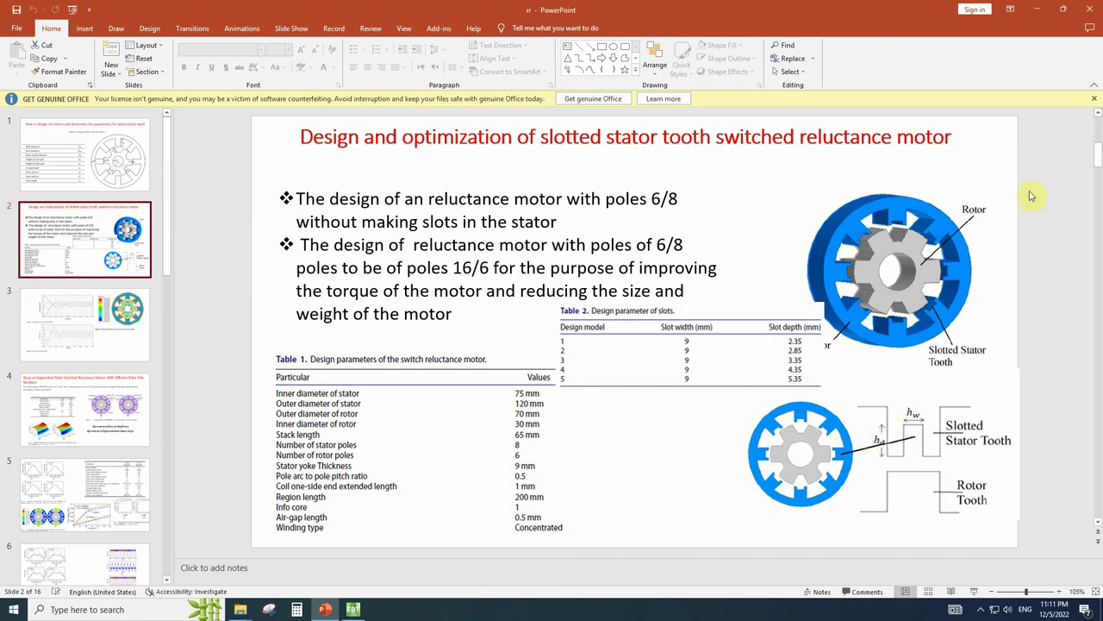
pyautogui.click(1037, 9)
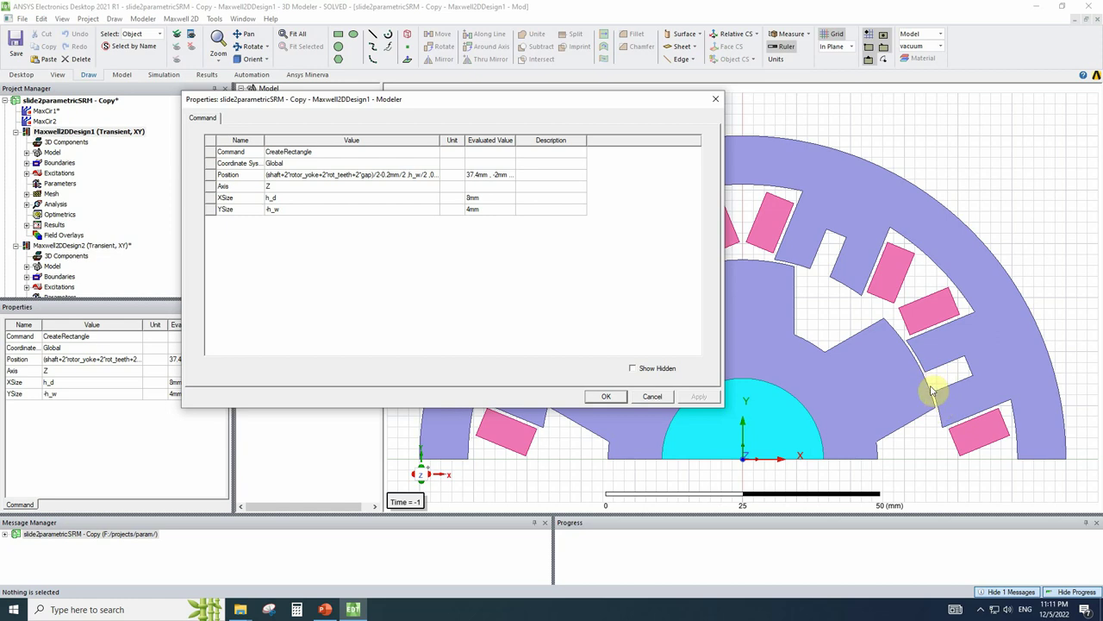
pyautogui.click(411, 177)
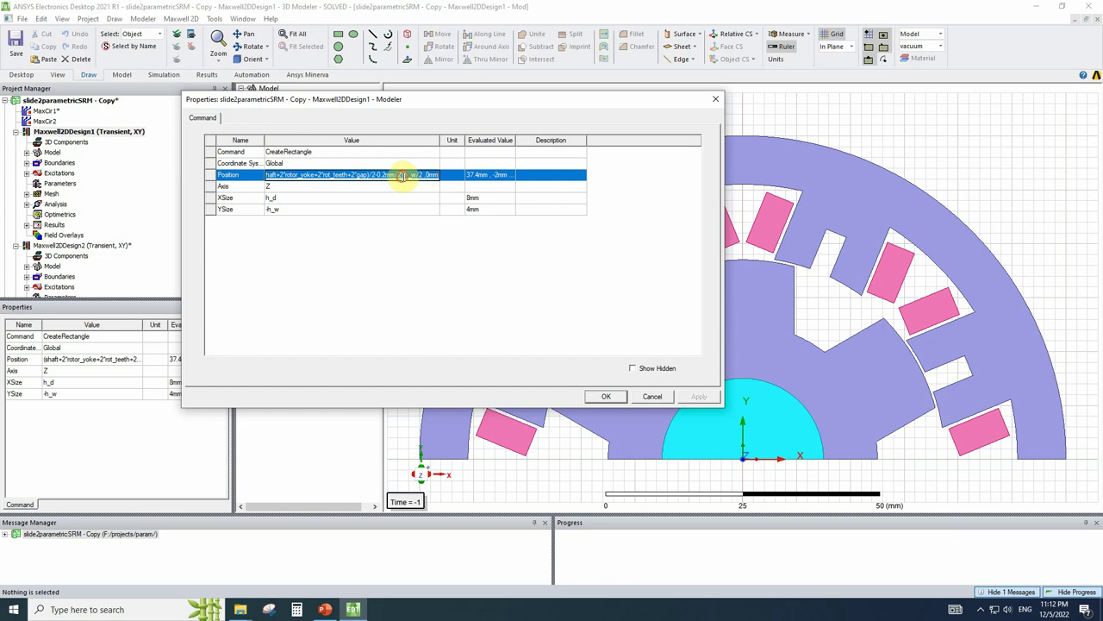
pyautogui.click(404, 177)
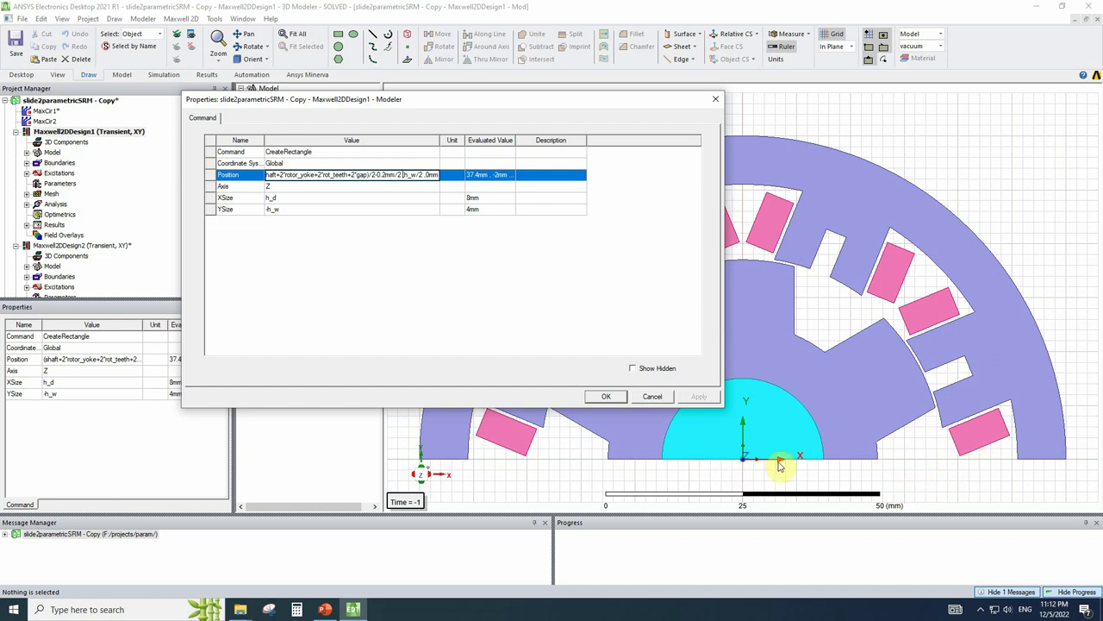
pyautogui.click(601, 396)
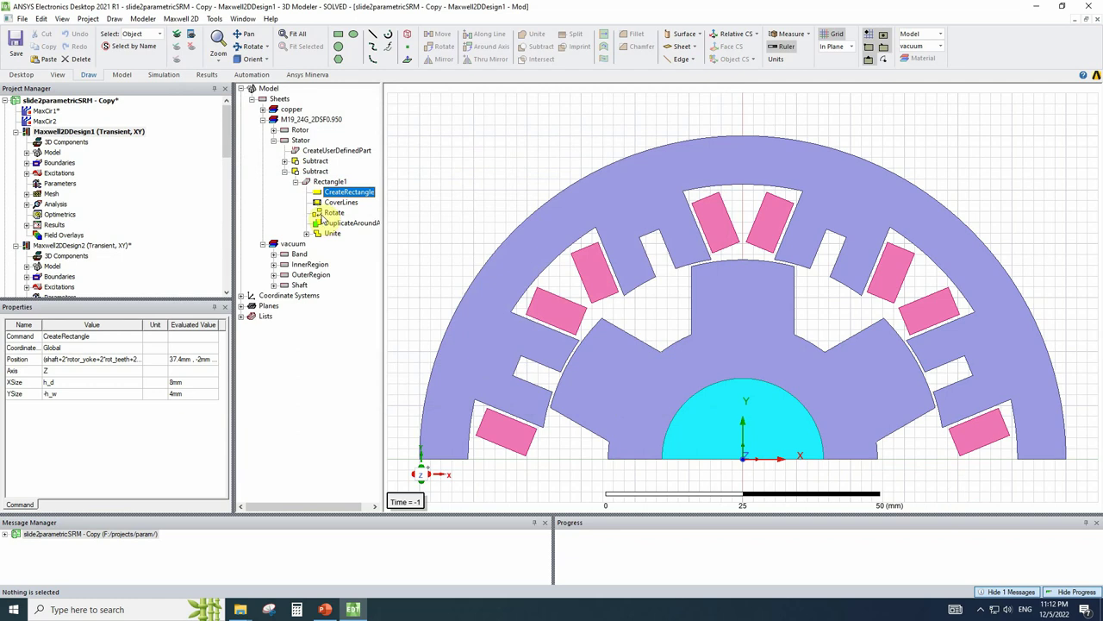
# - Review the angle and total number in Rectangle1's Rotate and DuplicateAroundAxis operations
pyautogui.click(332, 213)
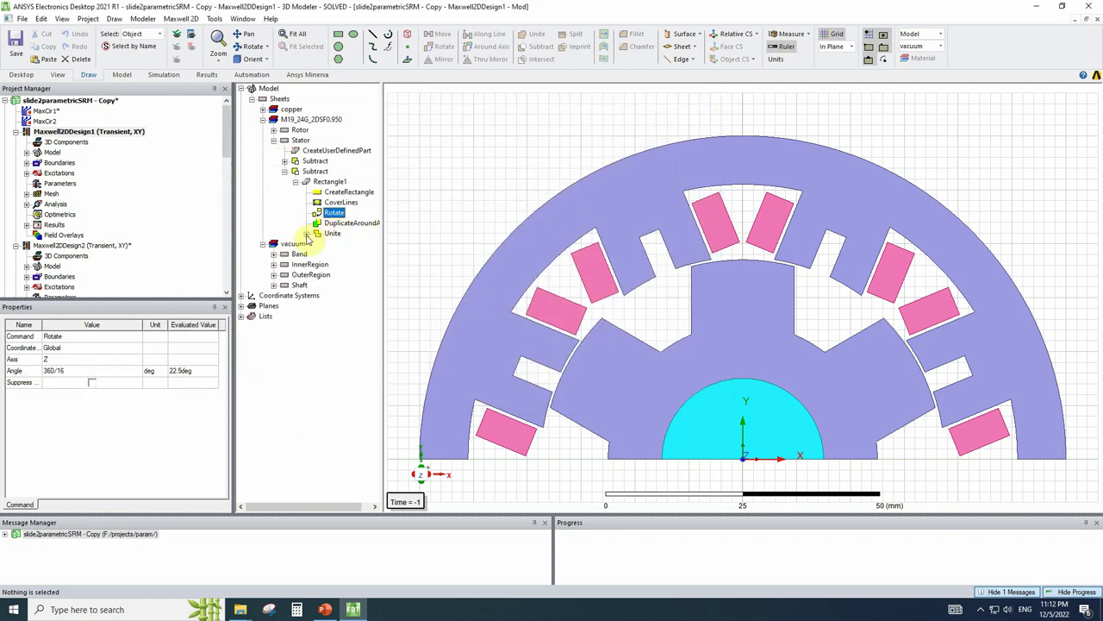
pyautogui.doubleClick(353, 222)
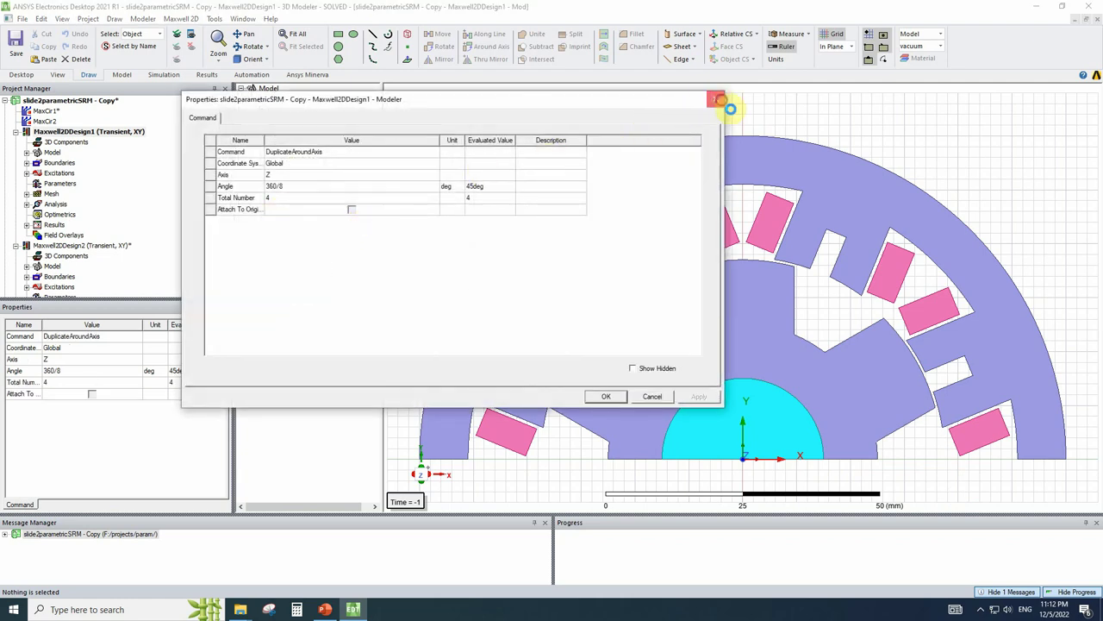
pyautogui.click(716, 98)
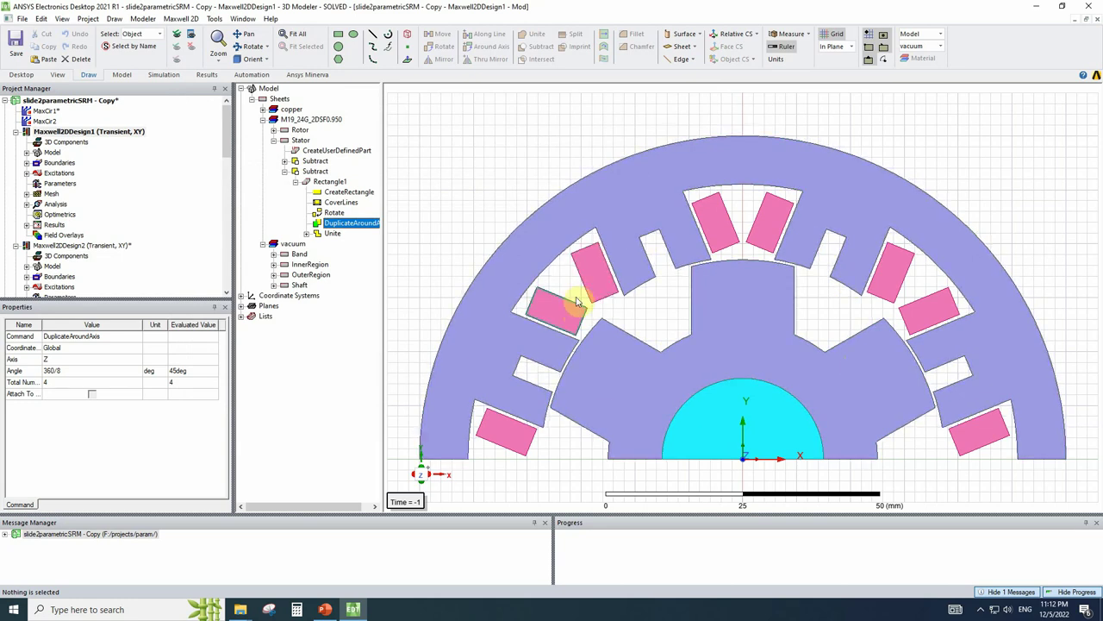
# - Set rotor_yoke to 15 mm and gap to 5 mm in Maxwell2DDesign1's design variables
pyautogui.click(54, 134)
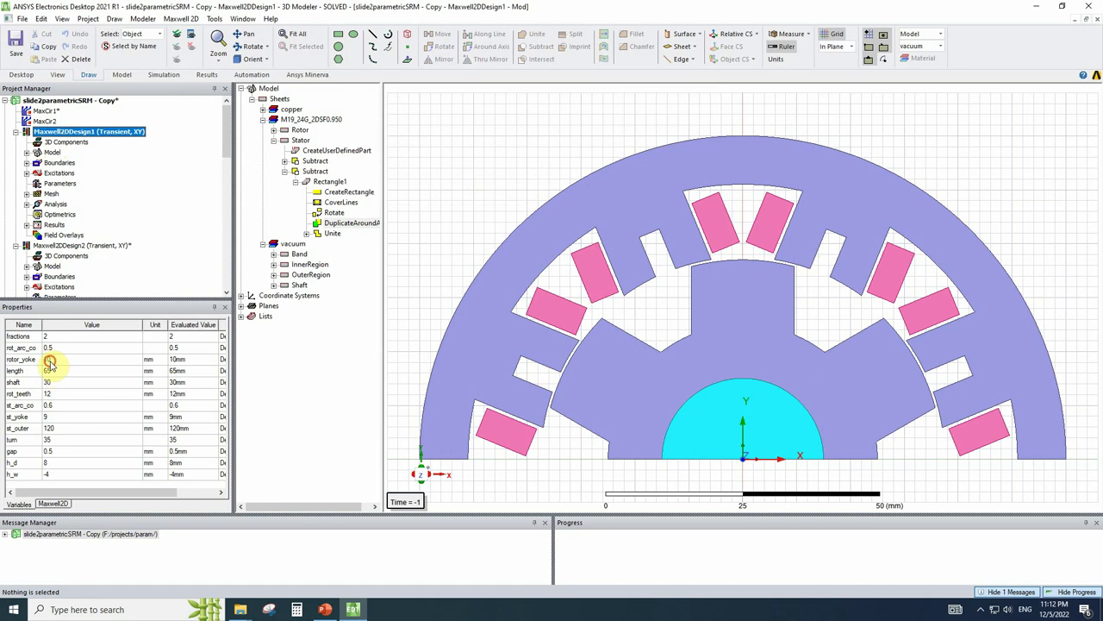
pyautogui.click(49, 360)
pyautogui.click(59, 361)
pyautogui.write('15')
pyautogui.press('Tab')
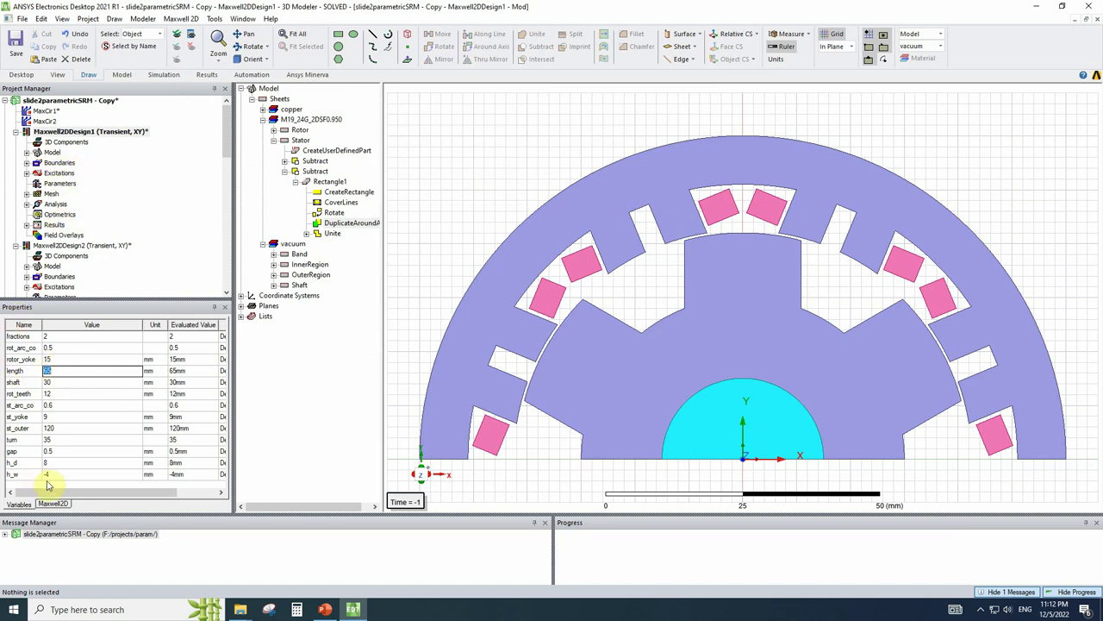
pyautogui.click(57, 452)
pyautogui.write('5')
pyautogui.click(57, 461)
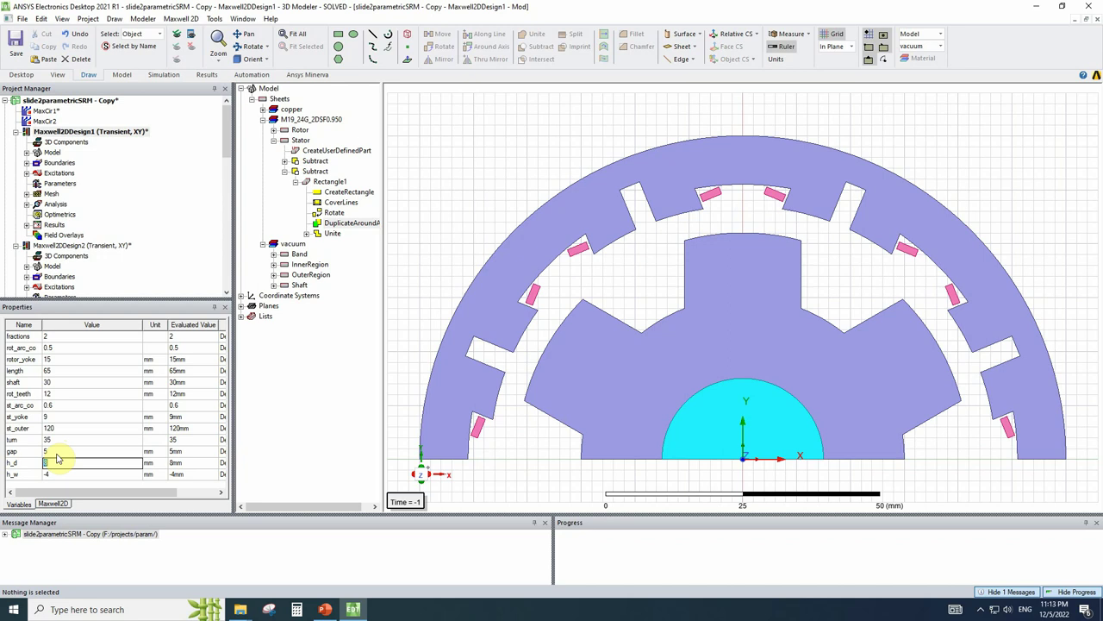
# - Set the gap variable to 0.5 mm and rotor_yoke to 10 mm in Maxwell2DDesign1
pyautogui.click(49, 451)
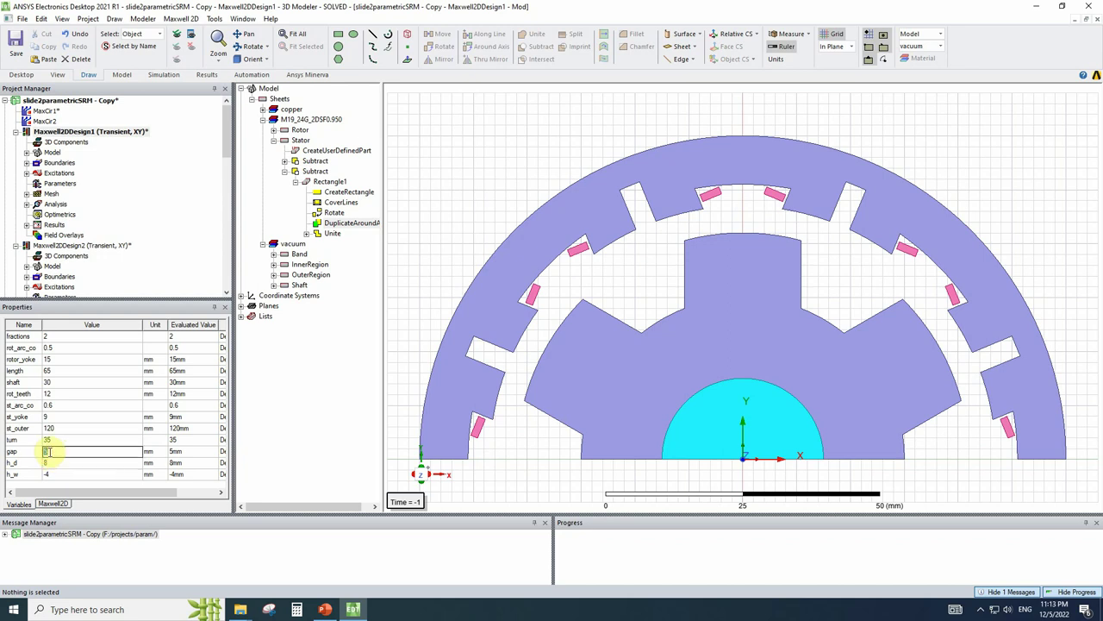
pyautogui.press('BackSpace')
pyautogui.write('0.5')
pyautogui.click(49, 462)
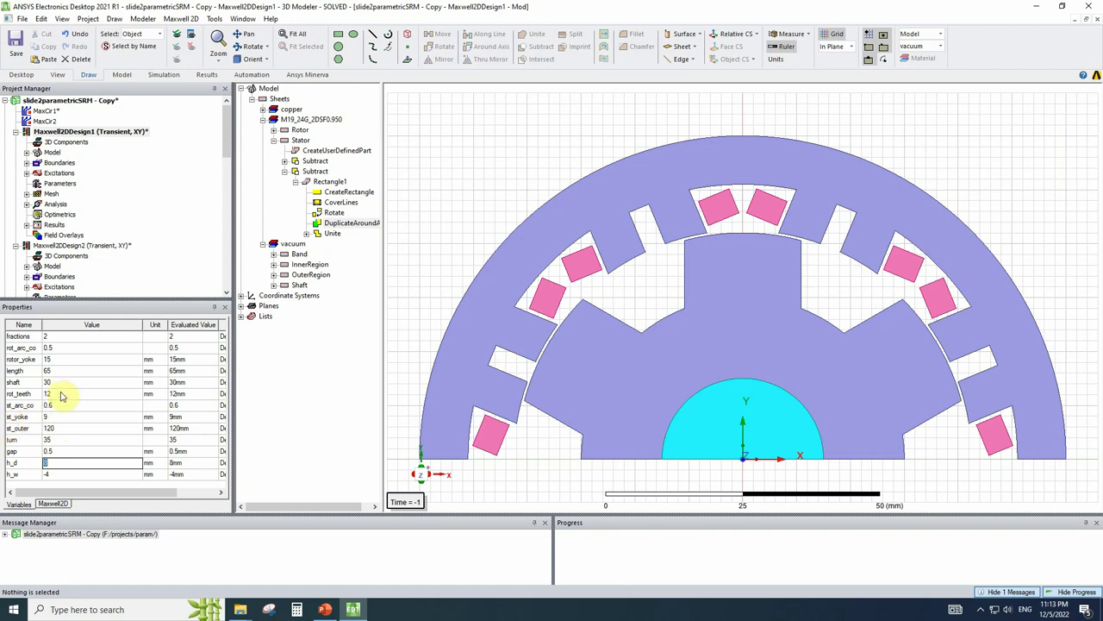
pyautogui.click(55, 359)
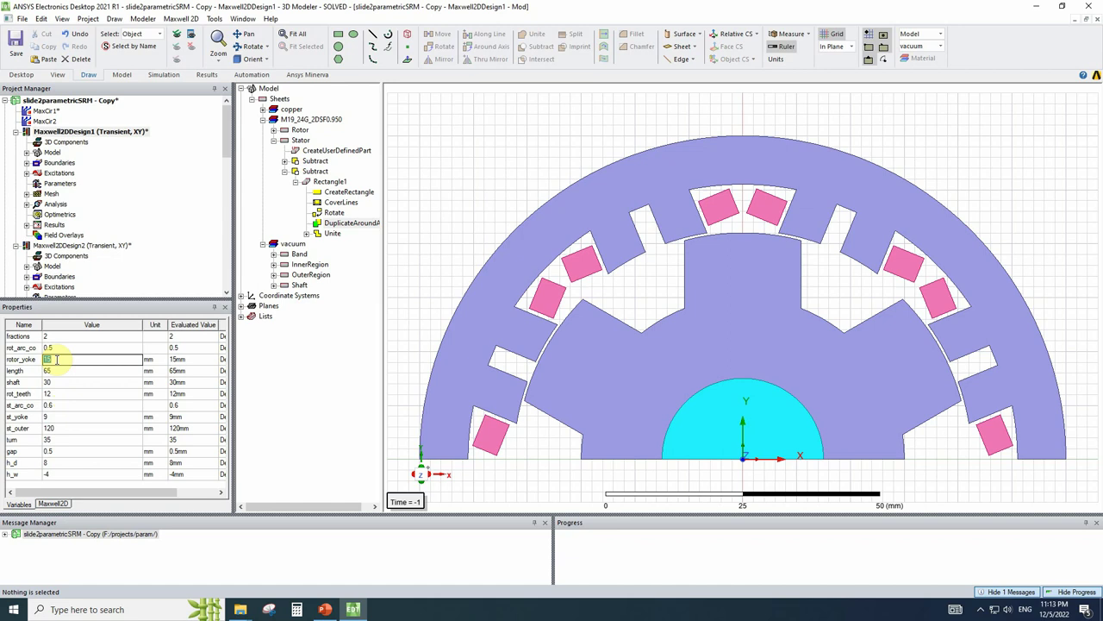
pyautogui.write('10')
pyautogui.click(56, 368)
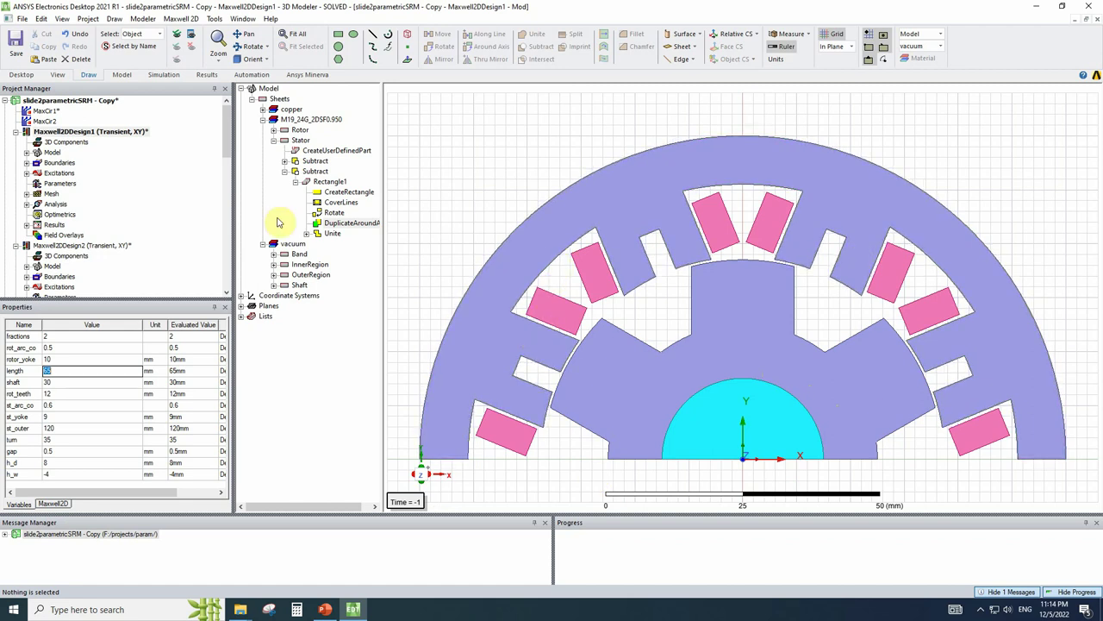
# - Replace the fixed angular velocity in the mechanical settings of Maxwell2DDesign1's MotionSetup1 with the speed variable
pyautogui.click(16, 131)
pyautogui.click(15, 143)
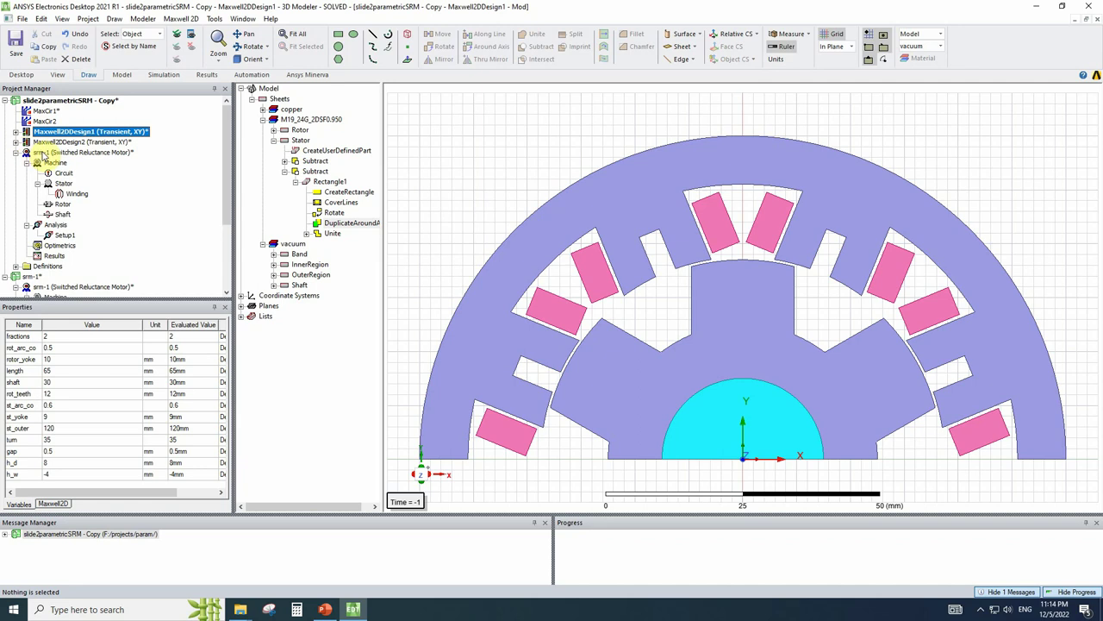
pyautogui.click(15, 131)
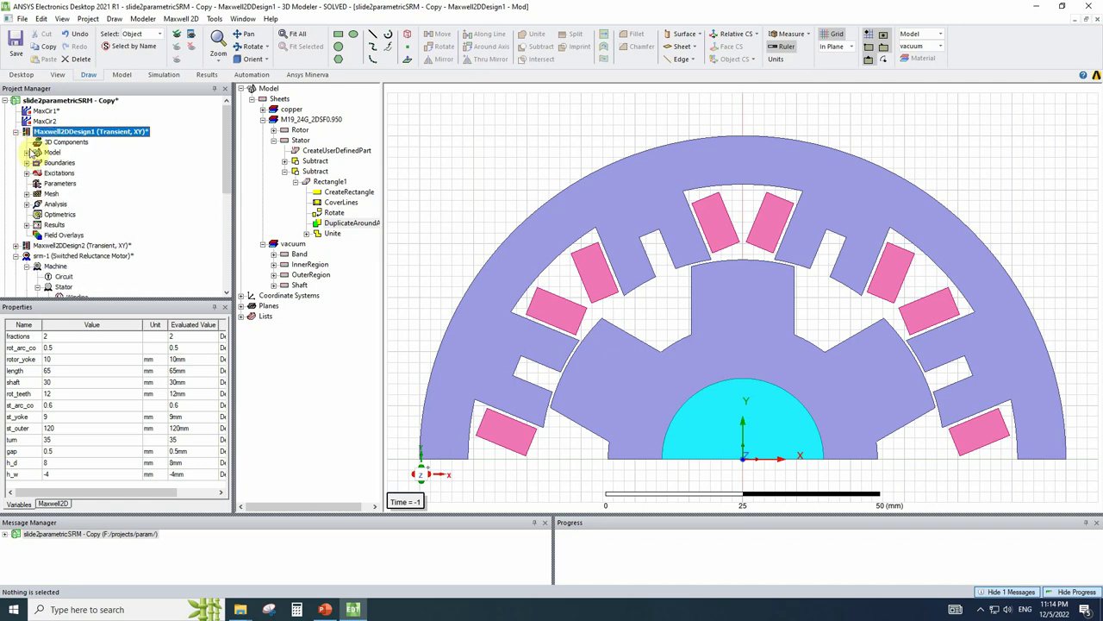
pyautogui.click(27, 152)
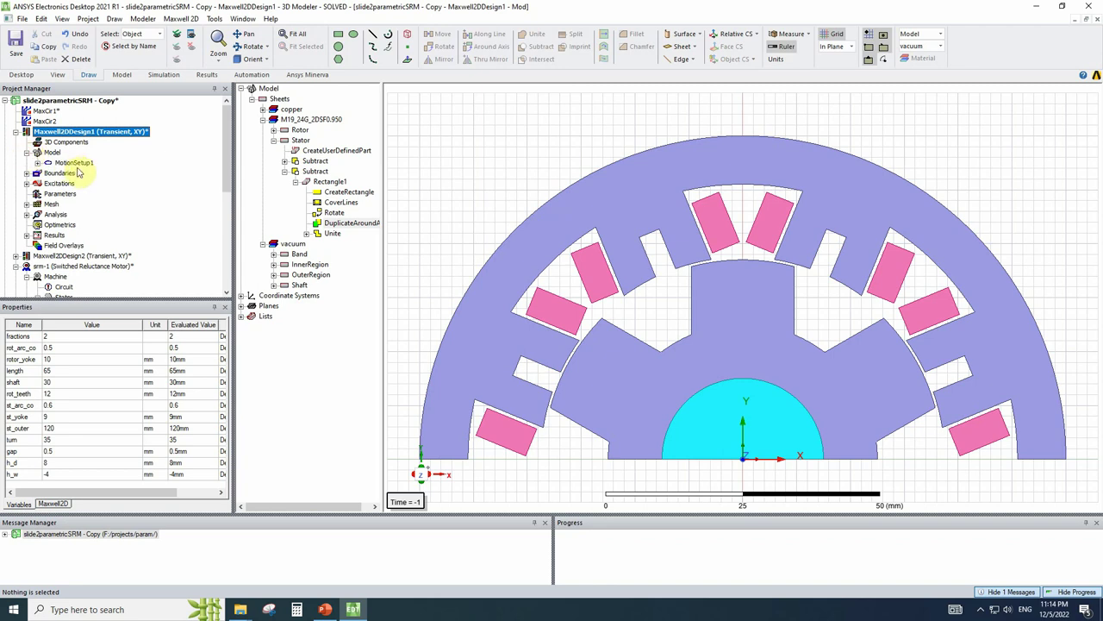
pyautogui.doubleClick(74, 164)
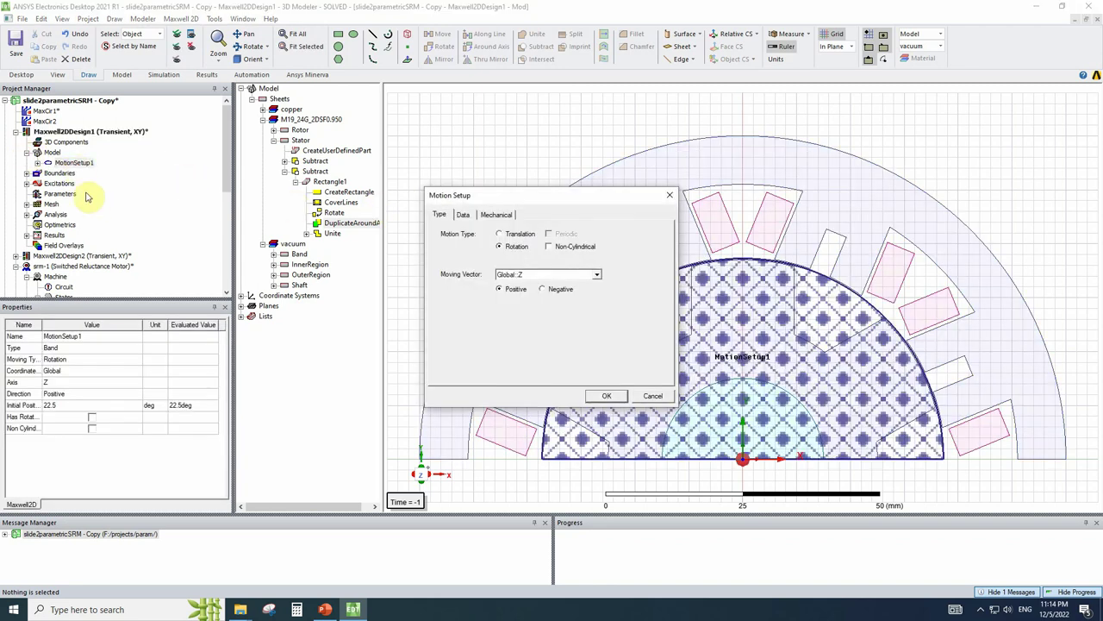
pyautogui.click(462, 215)
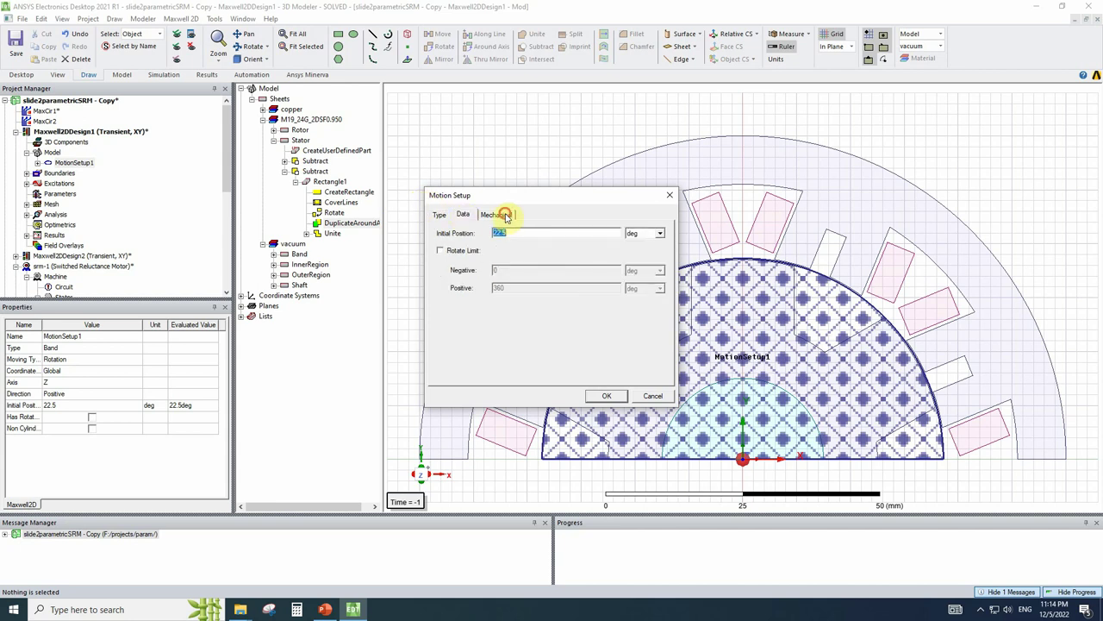
pyautogui.click(498, 215)
pyautogui.moveTo(551, 247); pyautogui.dragTo(467, 249)
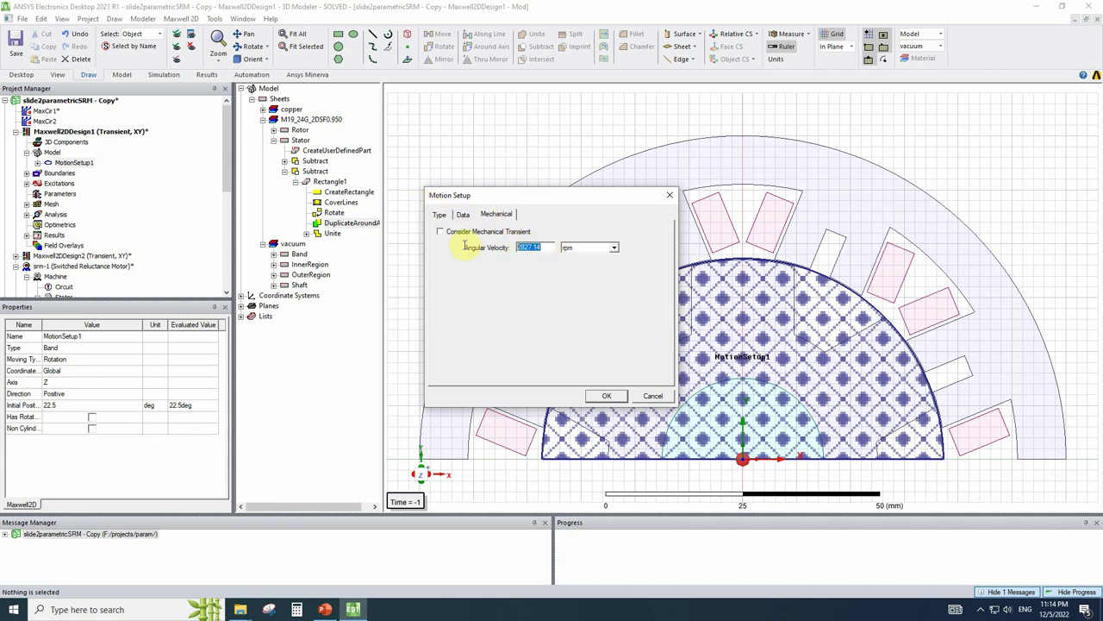
pyautogui.write('speef')
pyautogui.click(608, 395)
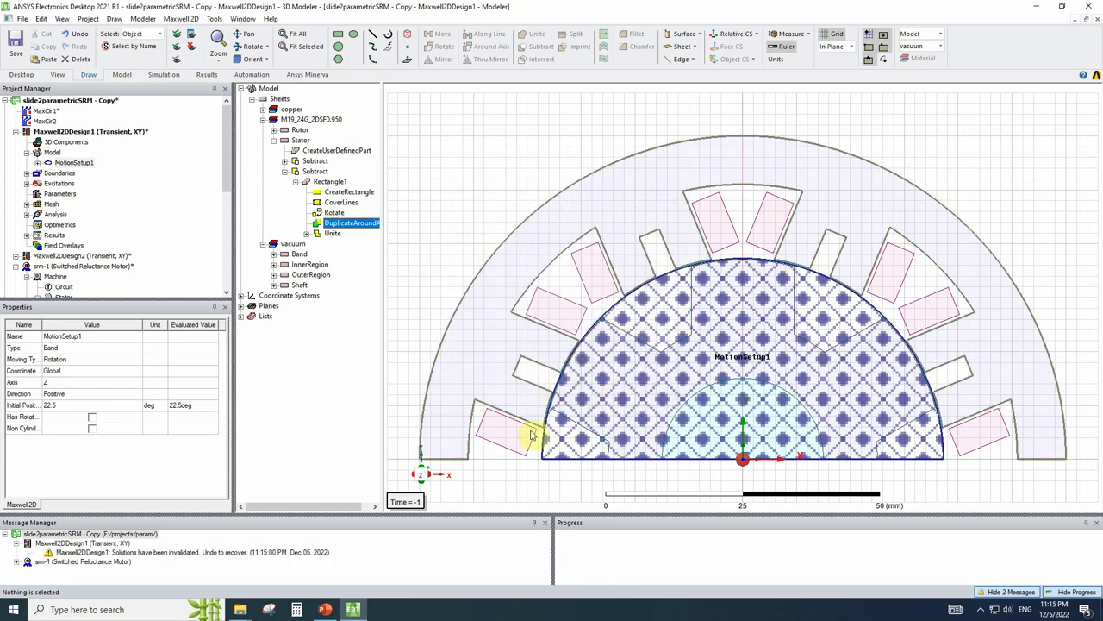
pyautogui.click(536, 154)
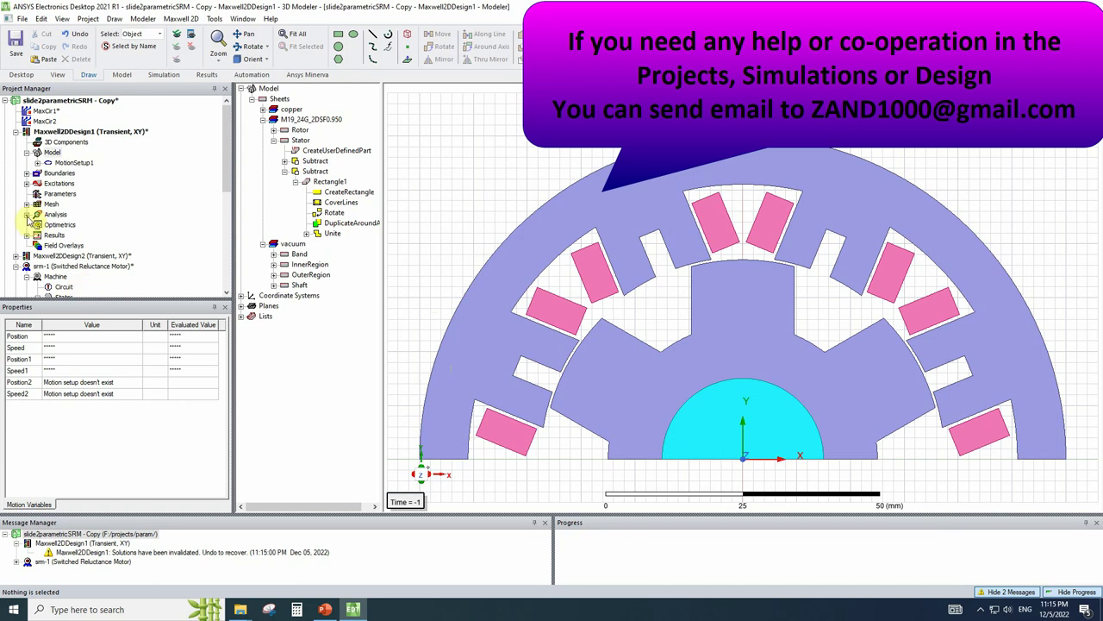
# - Run the analysis of Setup1 in Maxwell2DDesign1
pyautogui.click(26, 215)
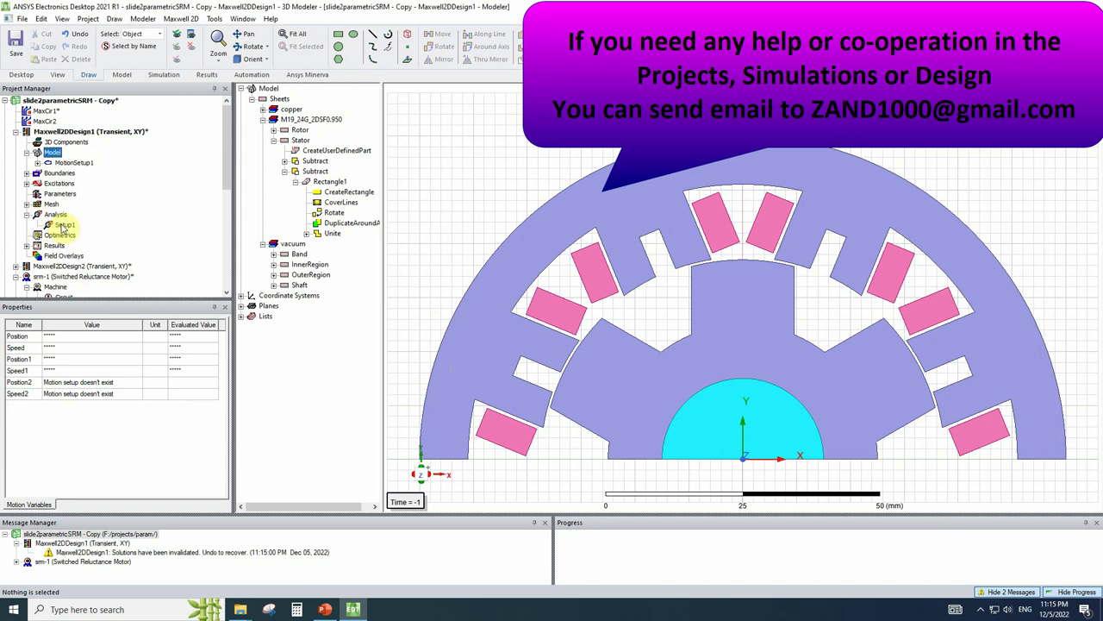
pyautogui.rightClick(62, 226)
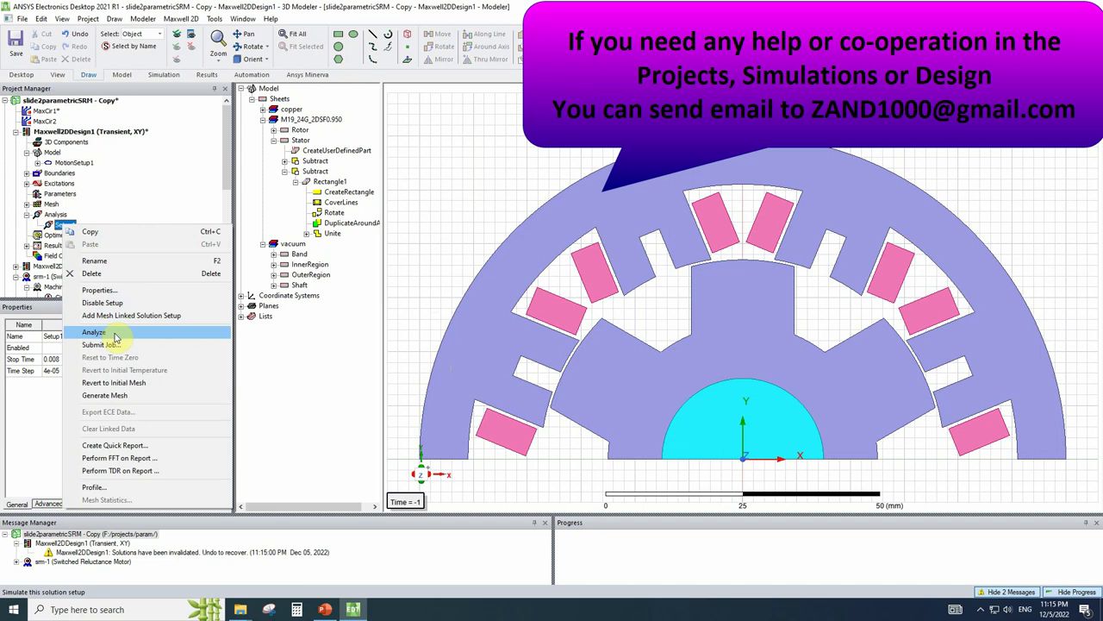
pyautogui.click(114, 334)
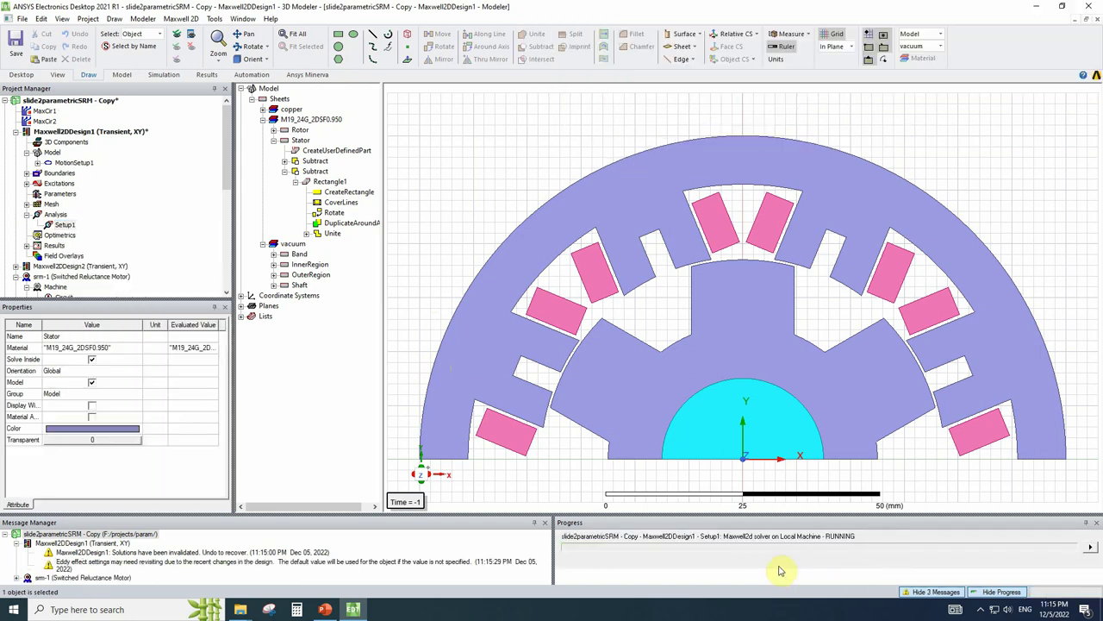